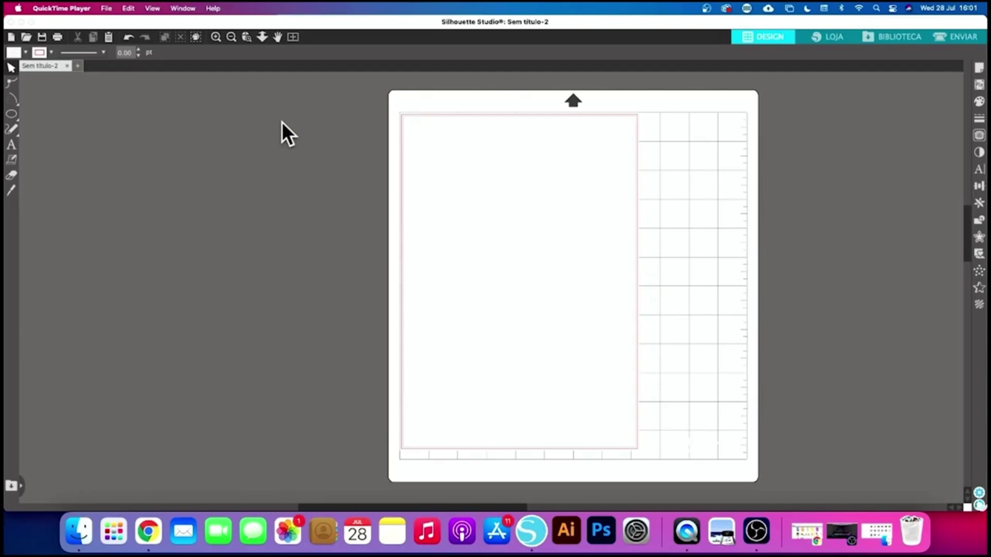
# Add a sticky note beside the mat's upper left and enter the sample text "ajisdjlsels".
pyautogui.click(14, 145)
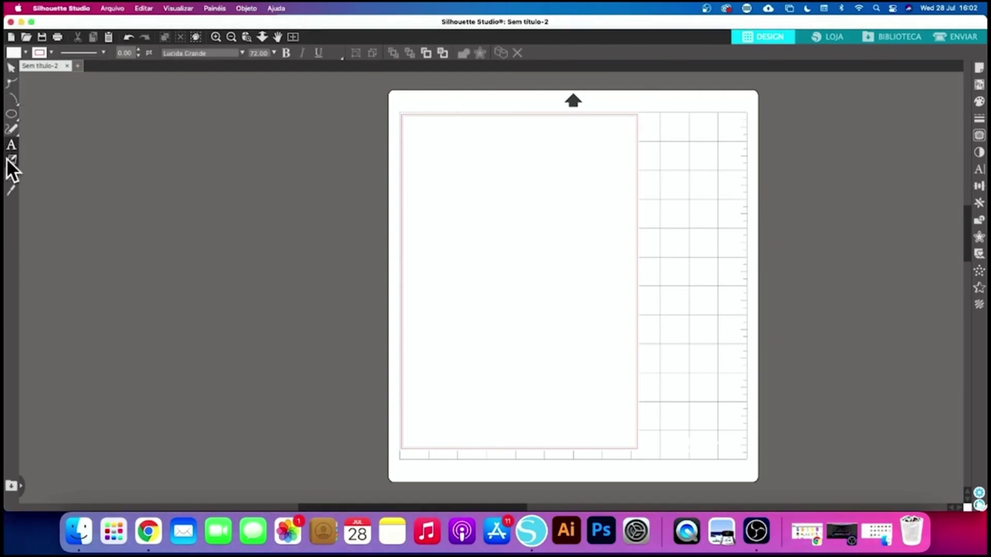
pyautogui.click(10, 160)
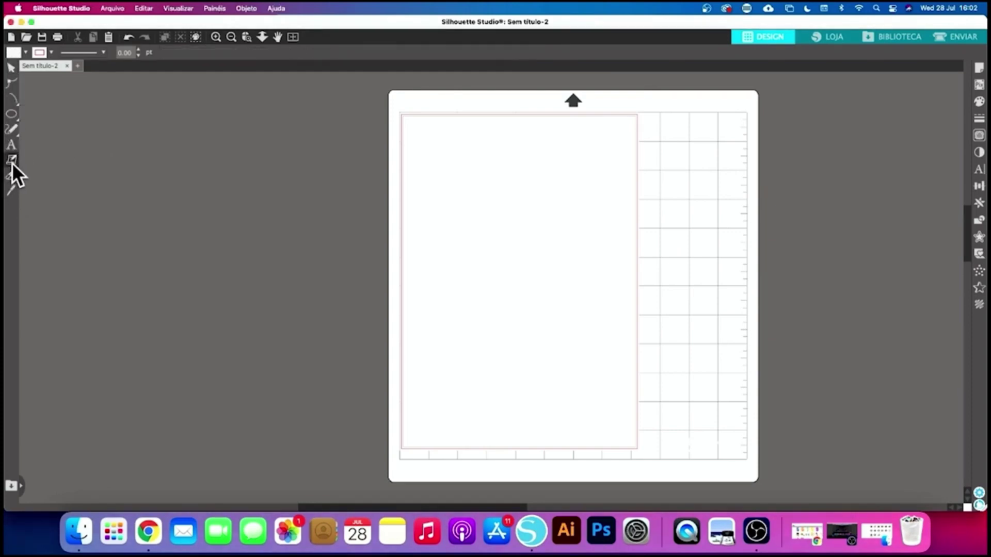
pyautogui.click(73, 130)
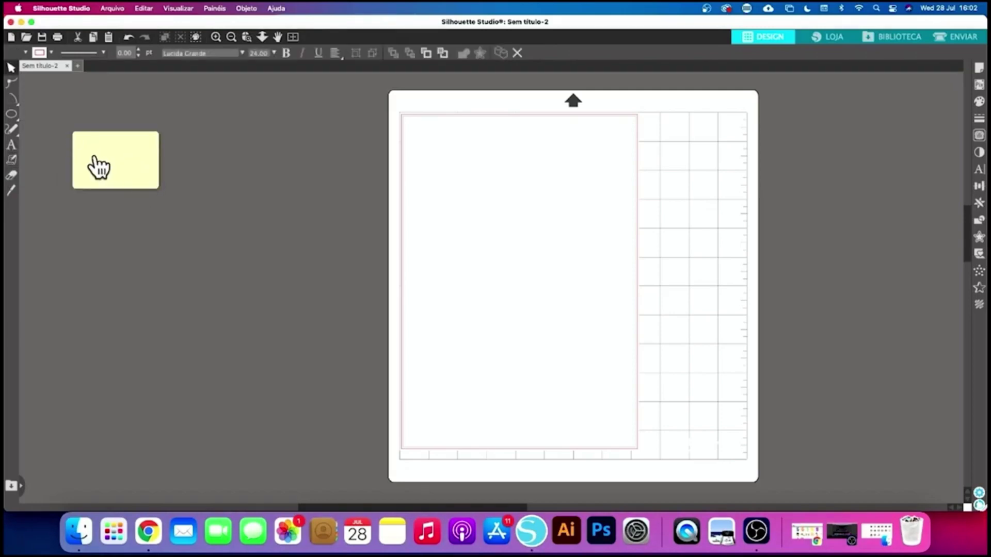
pyautogui.write('ajisdjlsels')
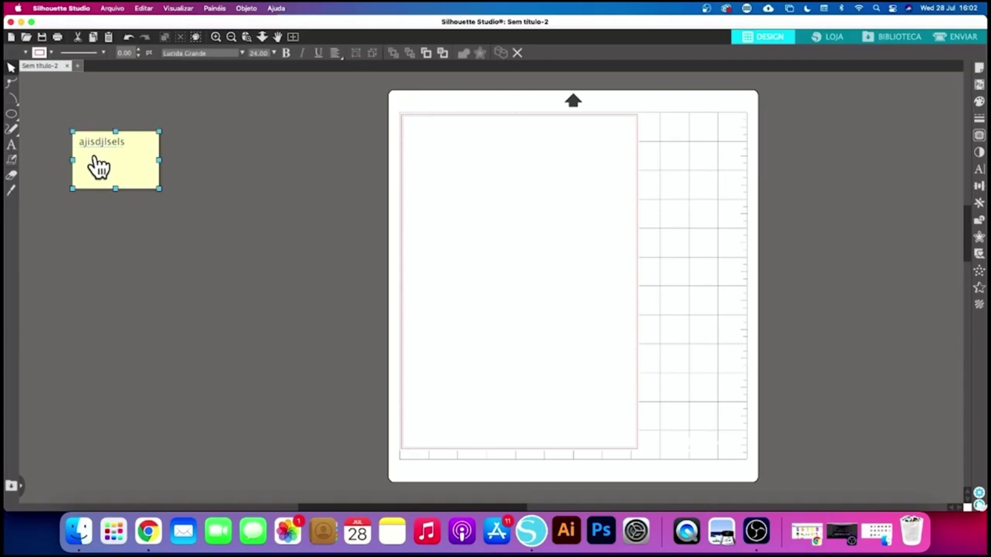
# Erase the sample text and remove the empty sticky note from the workspace.
pyautogui.press('BackSpace')
pyautogui.press('BackSpace')
pyautogui.press('BackSpace')
pyautogui.press('BackSpace')
pyautogui.press('BackSpace')
pyautogui.press('BackSpace')
pyautogui.press('BackSpace')
pyautogui.press('BackSpace')
pyautogui.press('BackSpace')
pyautogui.click(11, 69)
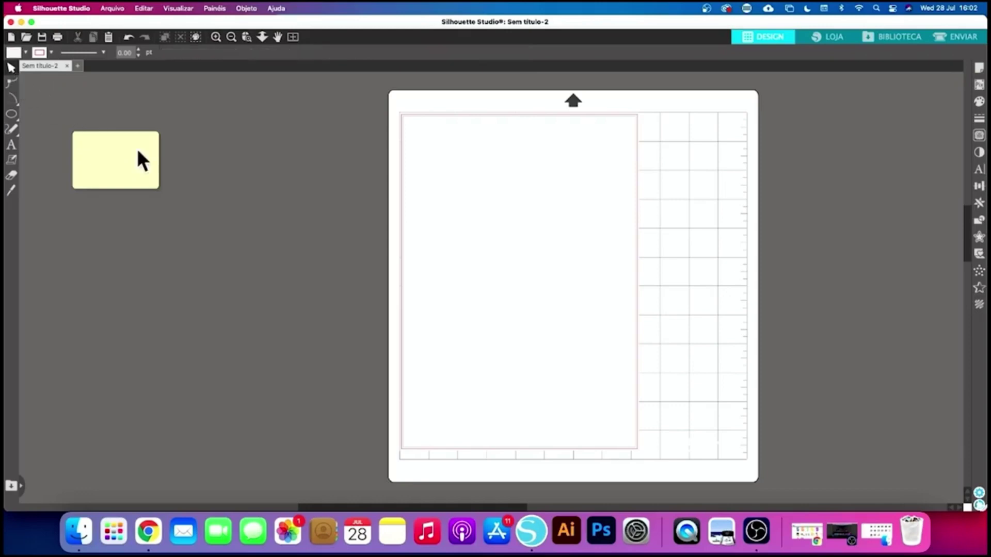
pyautogui.click(191, 210)
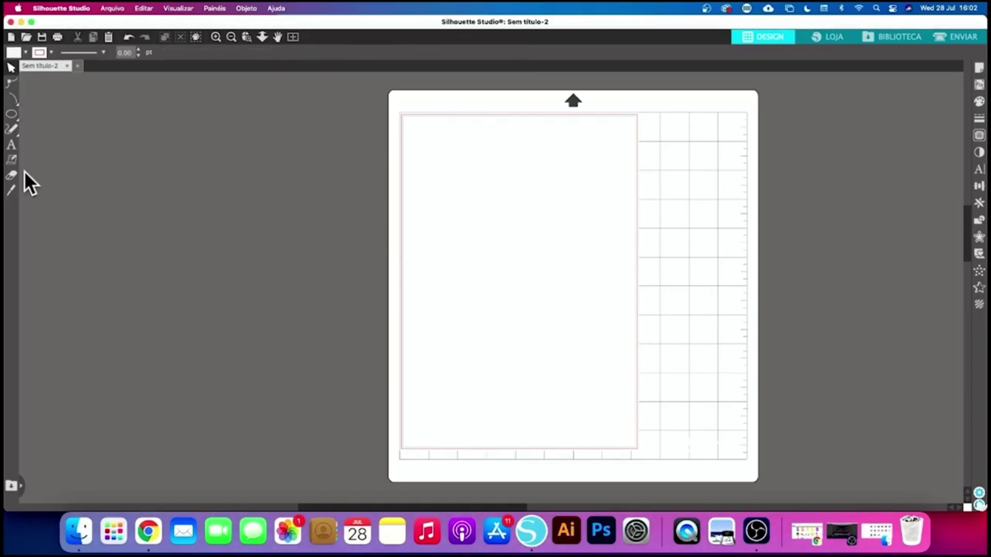
pyautogui.click(11, 146)
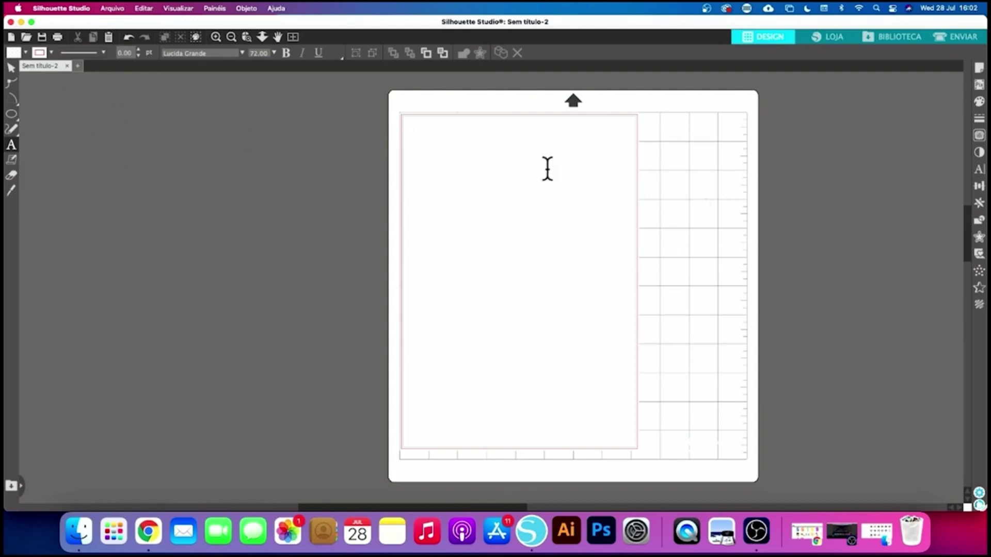
pyautogui.click(112, 129)
pyautogui.moveTo(12, 114)
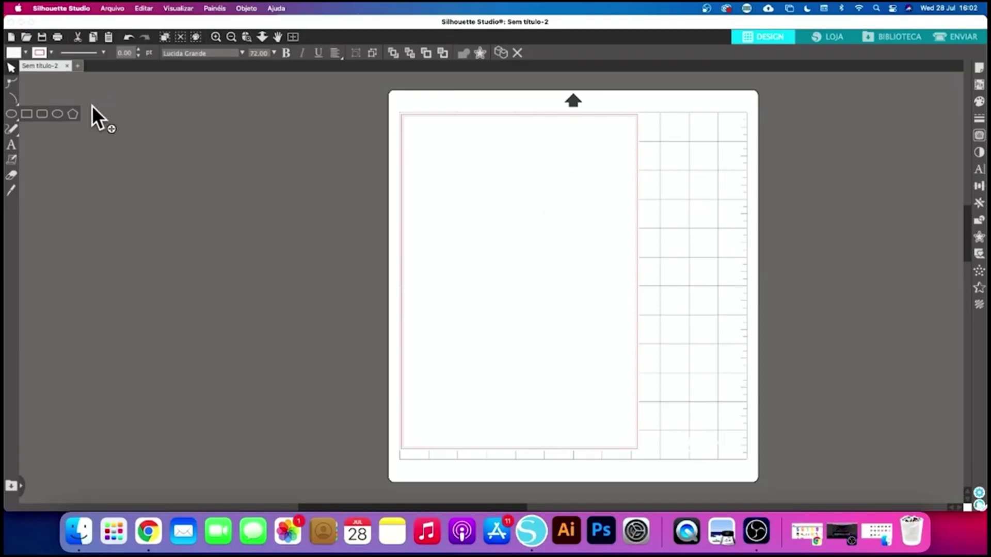
pyautogui.click(93, 107)
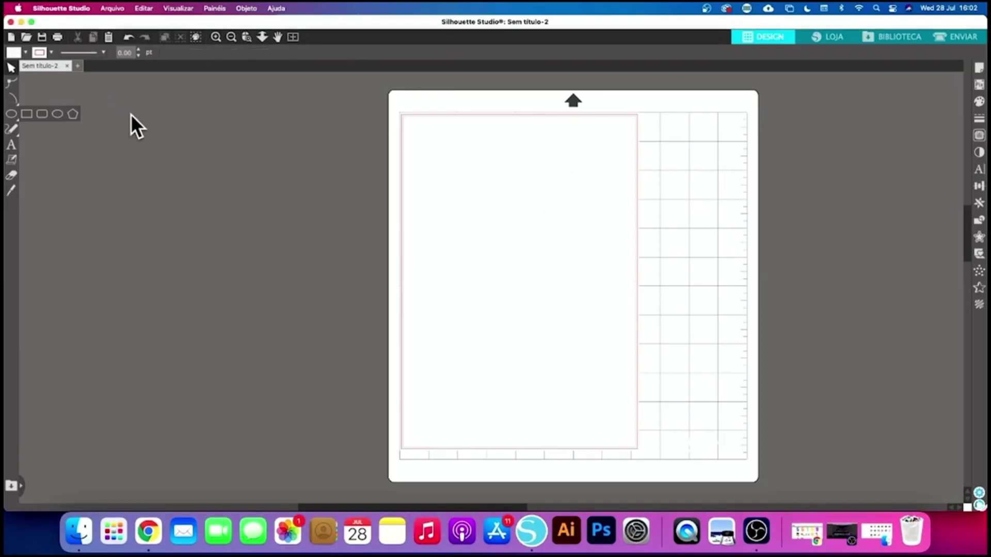
# Create a text object near the page's upper left reading "Papelaria Personalizada".
pyautogui.click(9, 148)
pyautogui.click(442, 165)
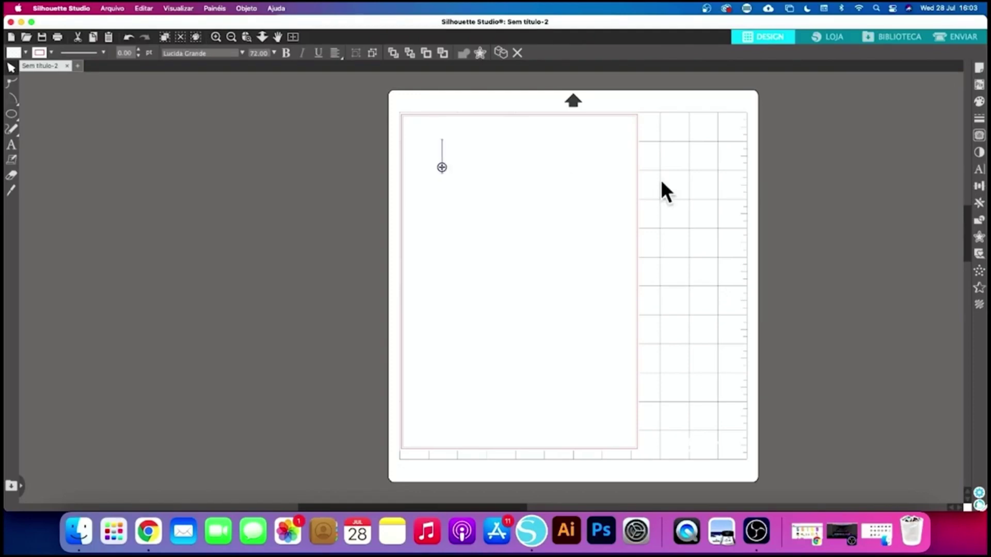
pyautogui.write('Papel')
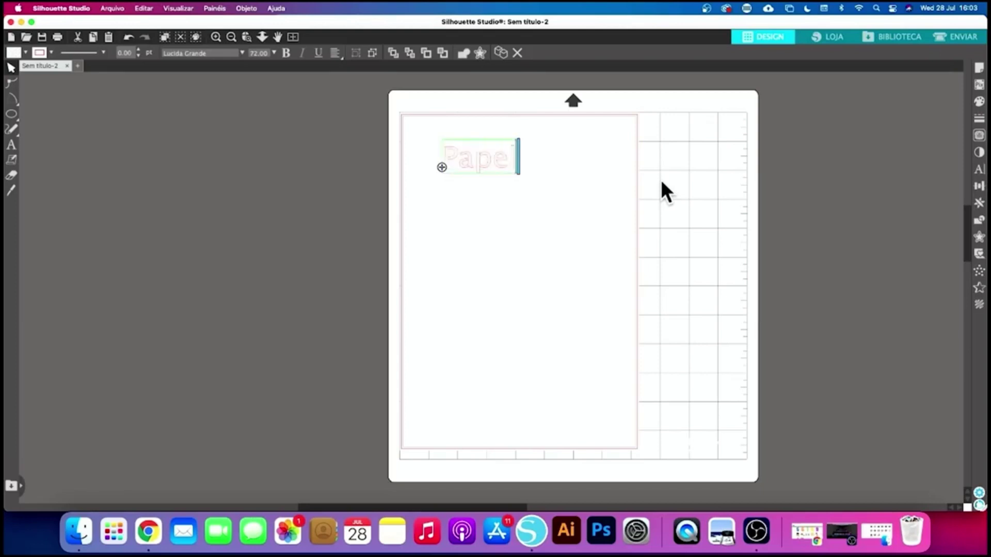
pyautogui.write('aria')
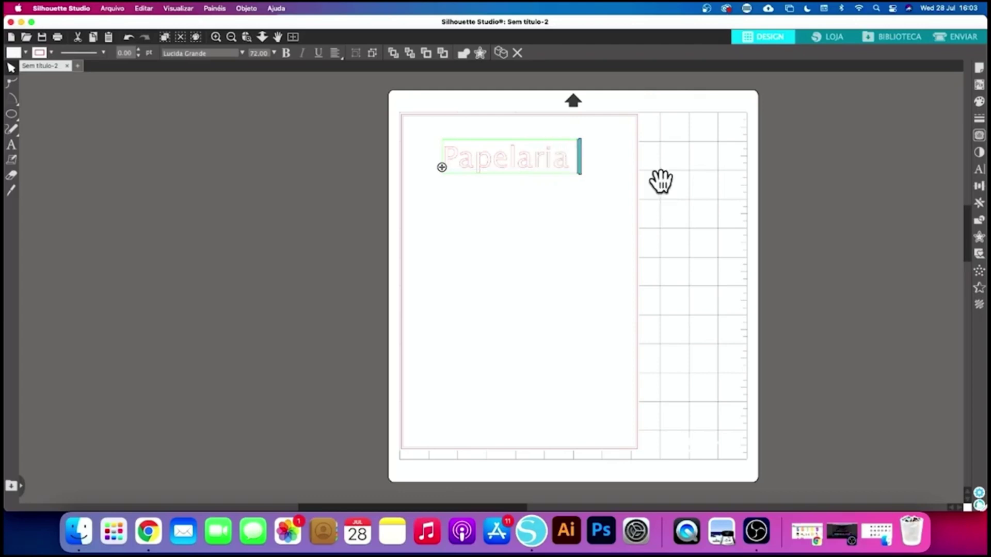
pyautogui.write(' Pers')
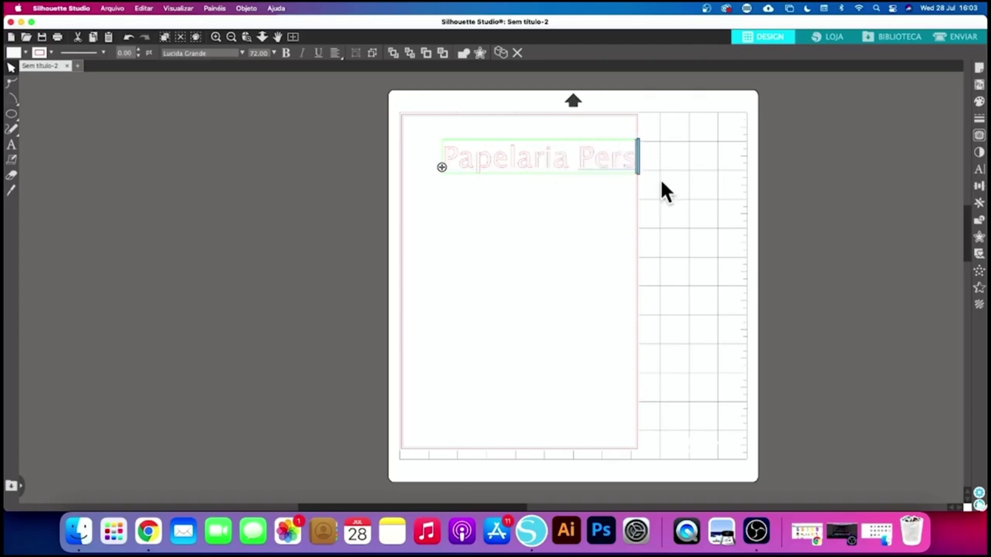
pyautogui.write('onalizada')
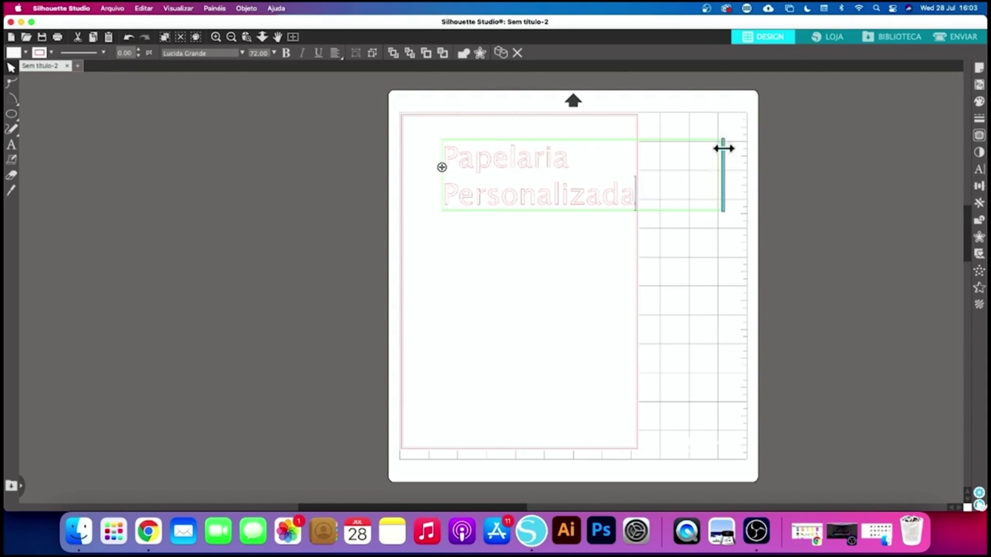
# Try narrower widths for the text frame, and widen it until "Papelaria Personalizada" fits on a single line.
pyautogui.moveTo(723, 150); pyautogui.dragTo(654, 164)
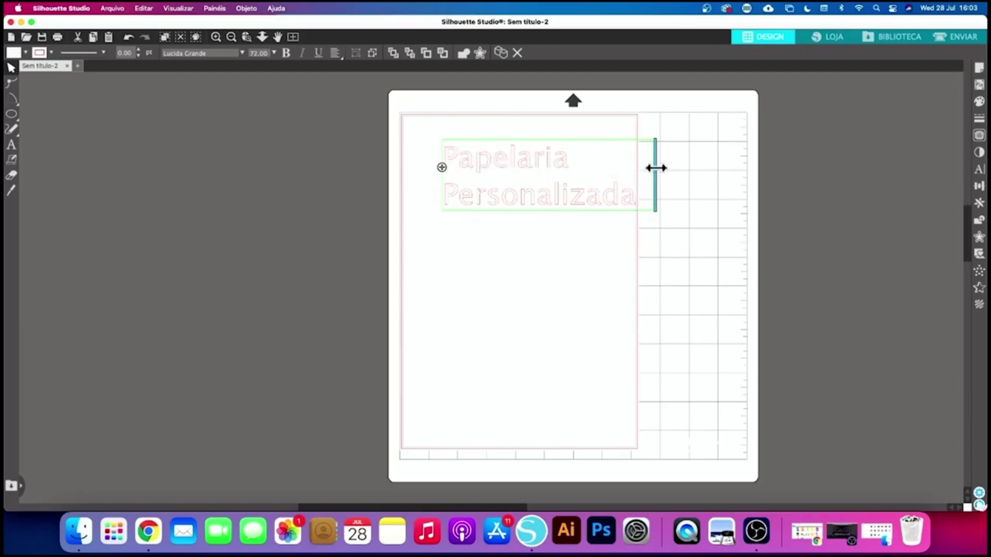
pyautogui.moveTo(654, 168); pyautogui.dragTo(675, 171)
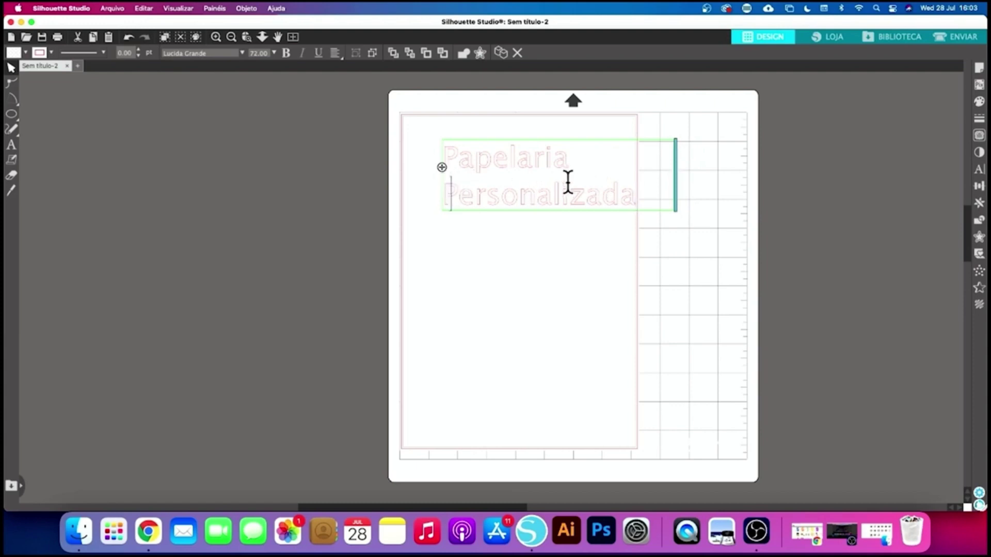
pyautogui.doubleClick(504, 190)
pyautogui.press('Left')
pyautogui.press('BackSpace')
pyautogui.write('a')
pyautogui.hscroll(-3, 506, 189)
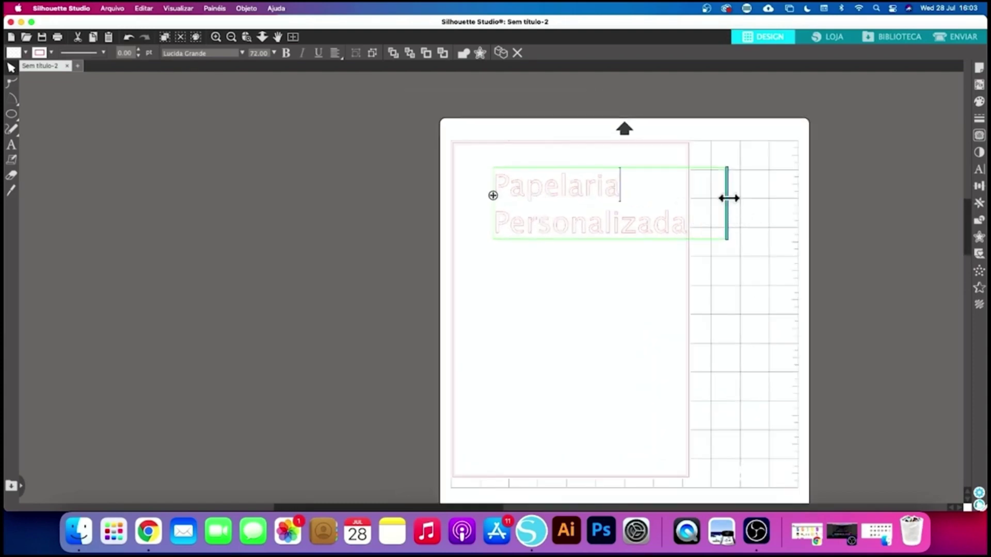
pyautogui.moveTo(728, 198); pyautogui.dragTo(873, 189)
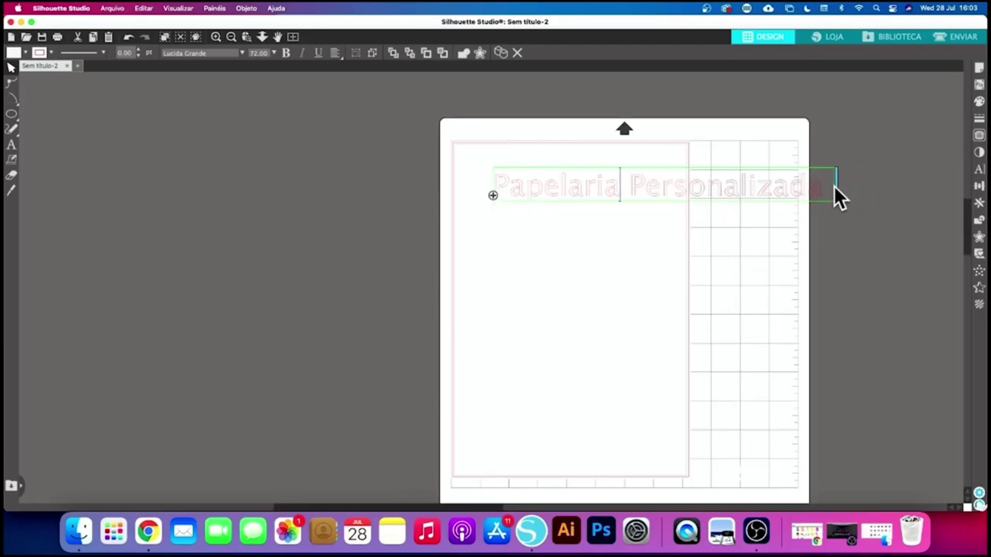
# Finish editing the text and move it left and slightly down across the page.
pyautogui.click(407, 150)
pyautogui.moveTo(570, 205); pyautogui.dragTo(488, 216)
pyautogui.click(487, 213)
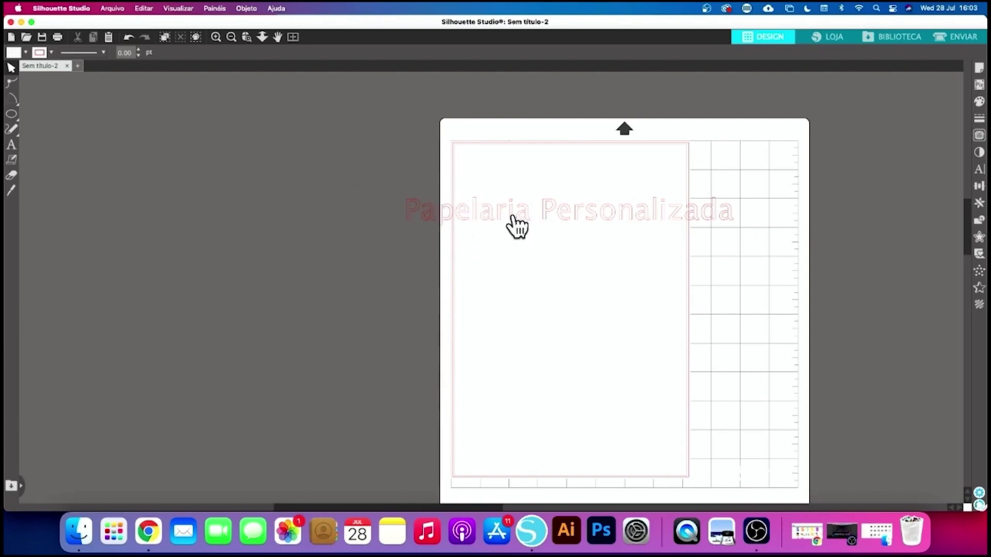
# Shift the text slightly up and scale it proportionally to about 15.2 cm wide within the page, undoing the vertical stretch.
pyautogui.doubleClick(616, 219)
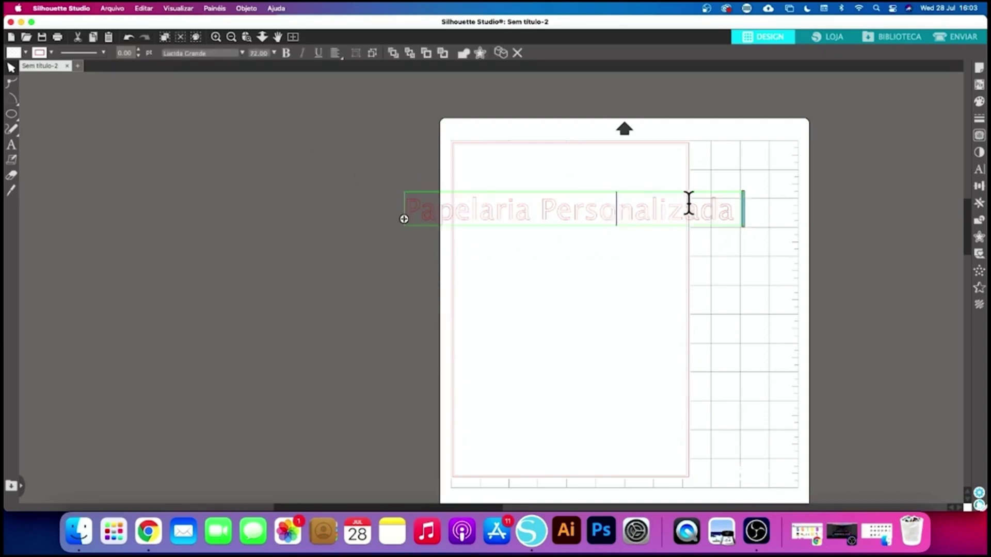
pyautogui.click(596, 283)
pyautogui.click(601, 217)
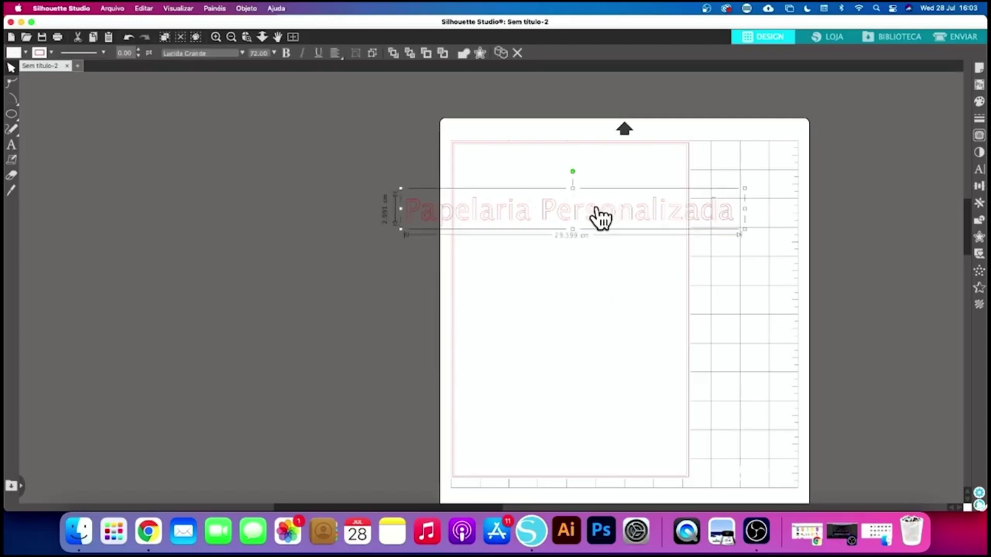
pyautogui.moveTo(601, 217)
pyautogui.mouseDown()
pyautogui.moveTo(274, 194)
pyautogui.moveTo(606, 206)
pyautogui.mouseUp()
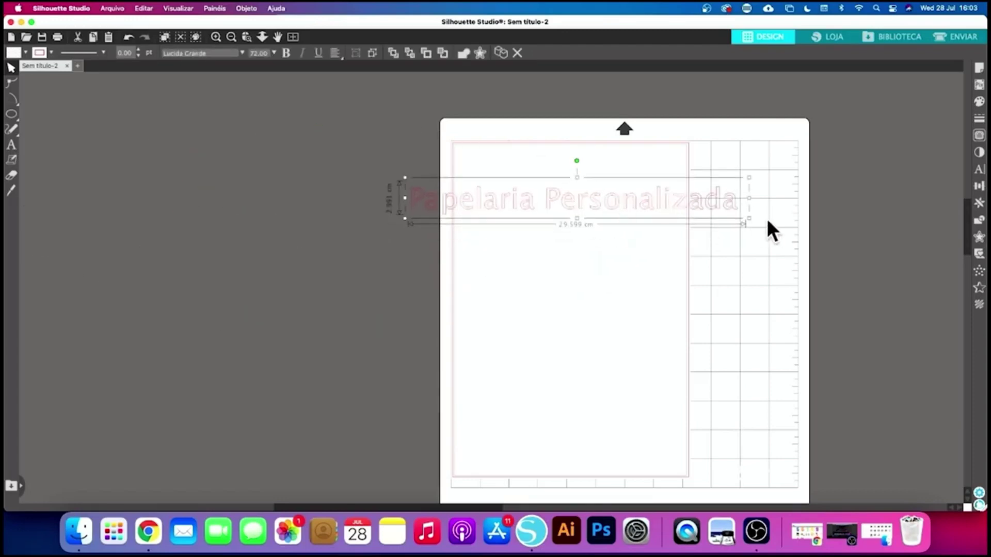
pyautogui.moveTo(749, 219); pyautogui.dragTo(559, 288)
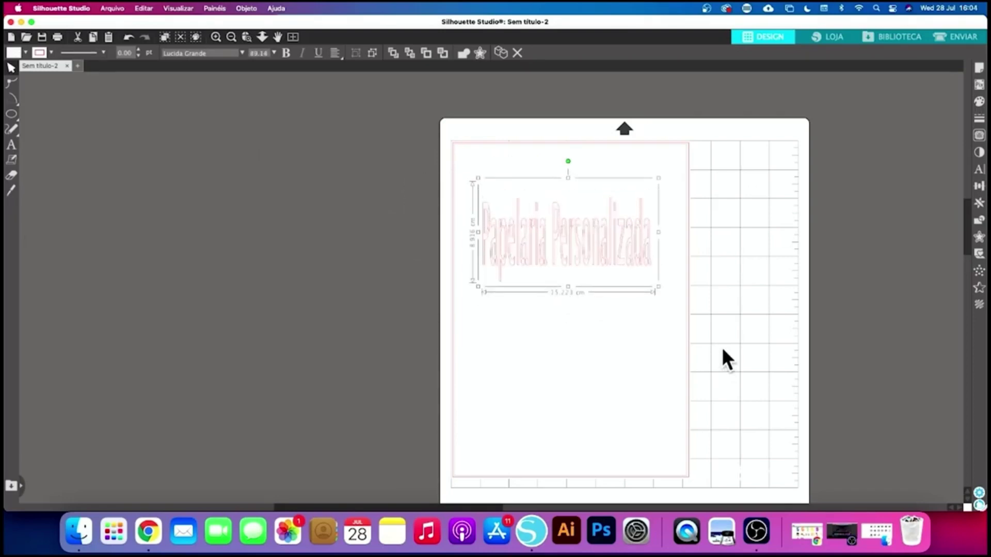
pyautogui.press('super+z')
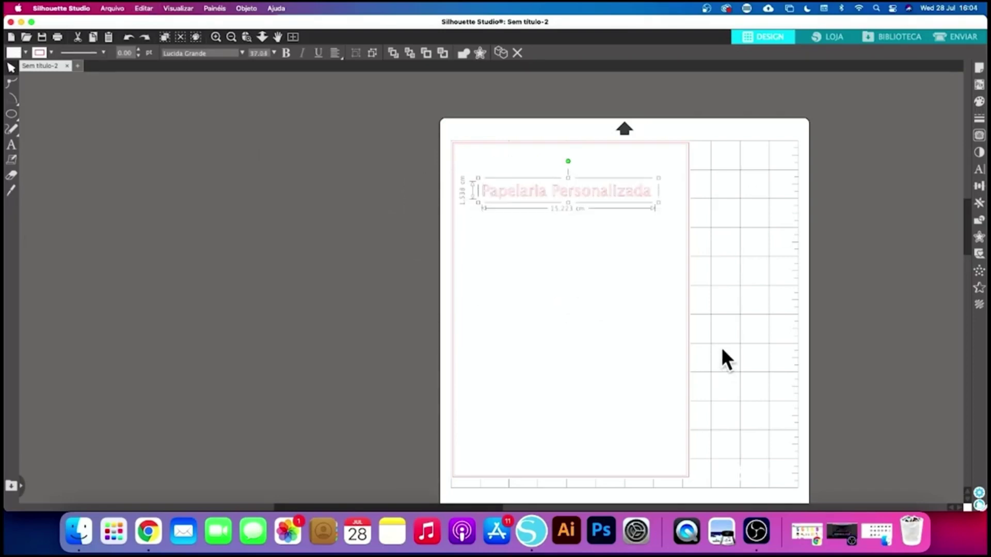
# Reposition the text slightly higher and further right on the page, leaving its wording as it is.
pyautogui.click(288, 37)
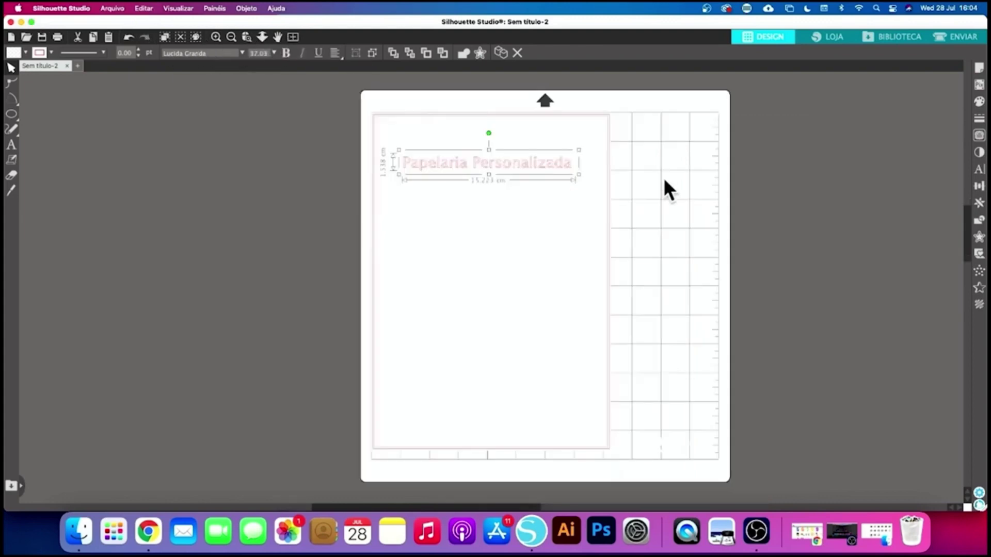
pyautogui.click(219, 35)
pyautogui.click(219, 37)
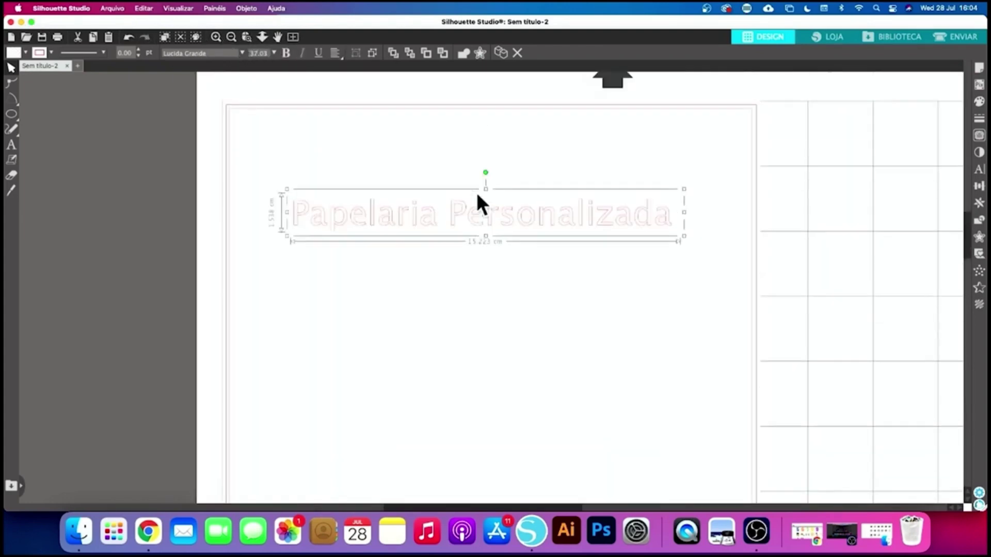
pyautogui.scroll(3, 475, 192)
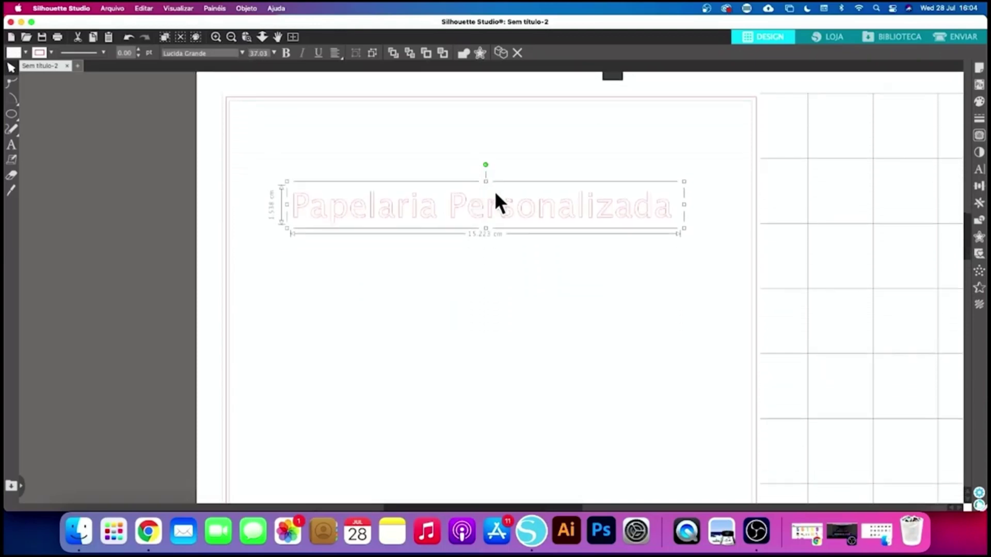
pyautogui.doubleClick(607, 209)
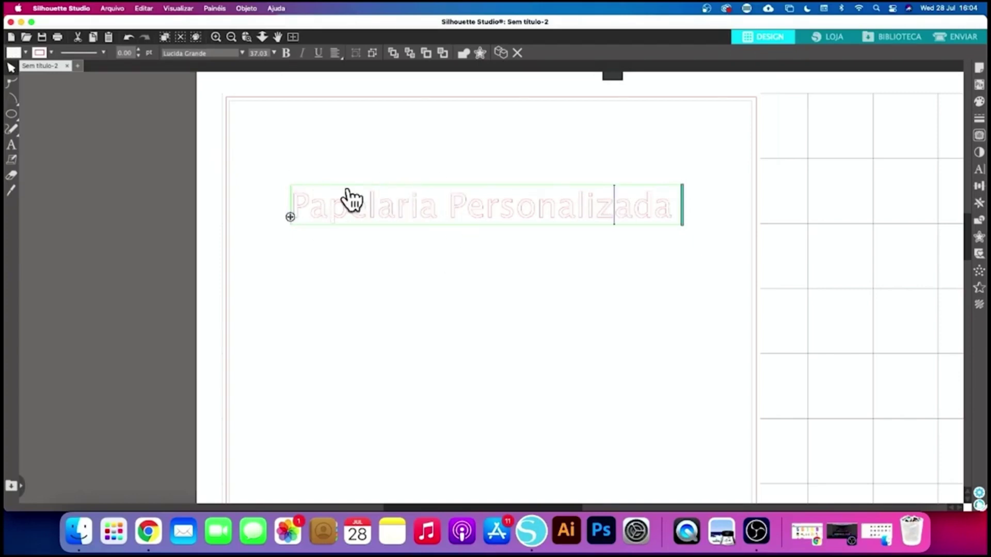
pyautogui.click(608, 261)
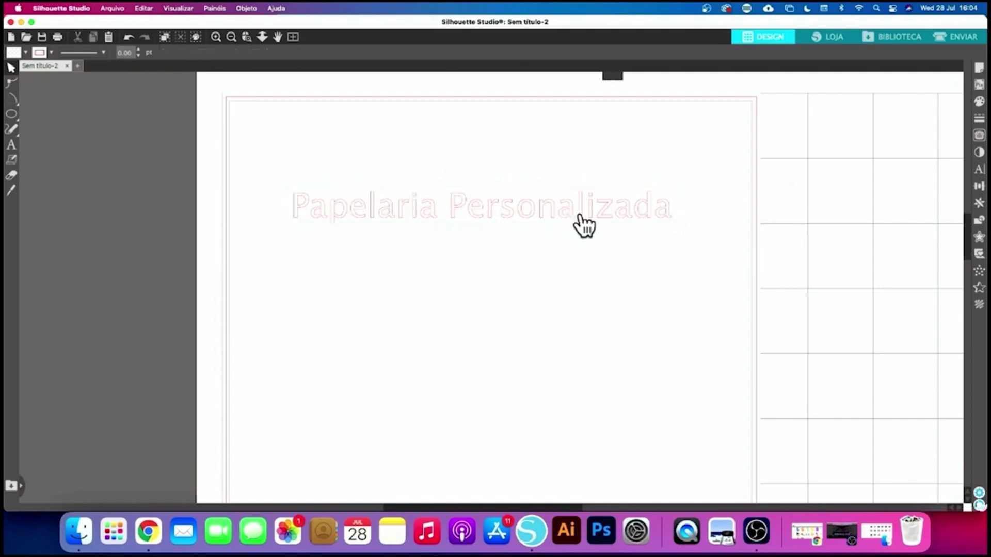
pyautogui.moveTo(578, 212); pyautogui.dragTo(593, 187)
pyautogui.click(594, 182)
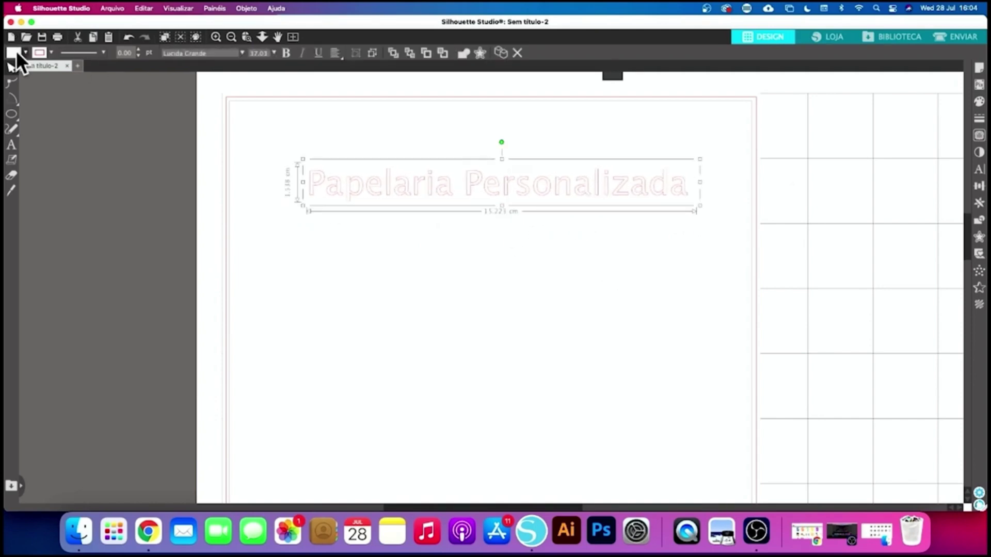
# Fill the "Papelaria Personalizada" text with dark magenta.
pyautogui.click(21, 53)
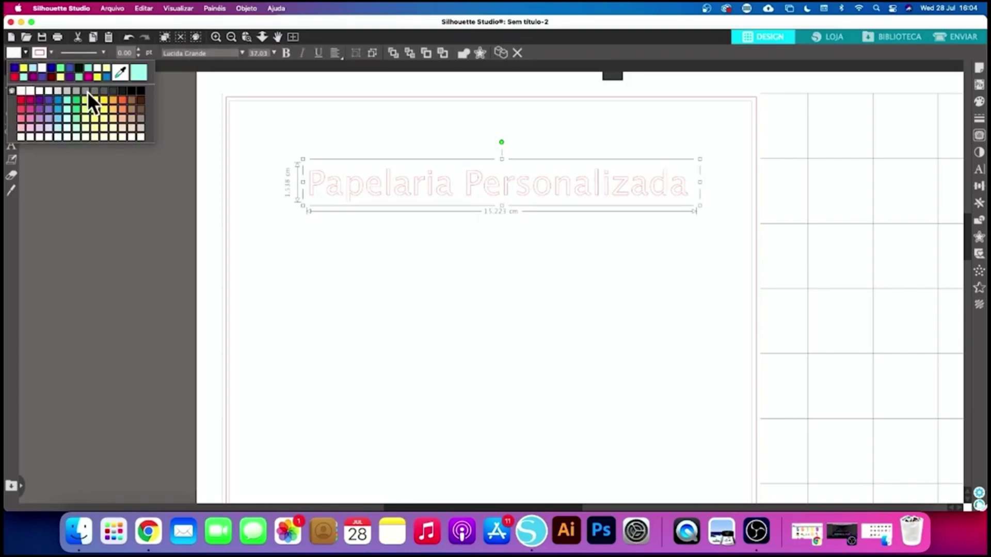
pyautogui.click(30, 101)
pyautogui.click(40, 113)
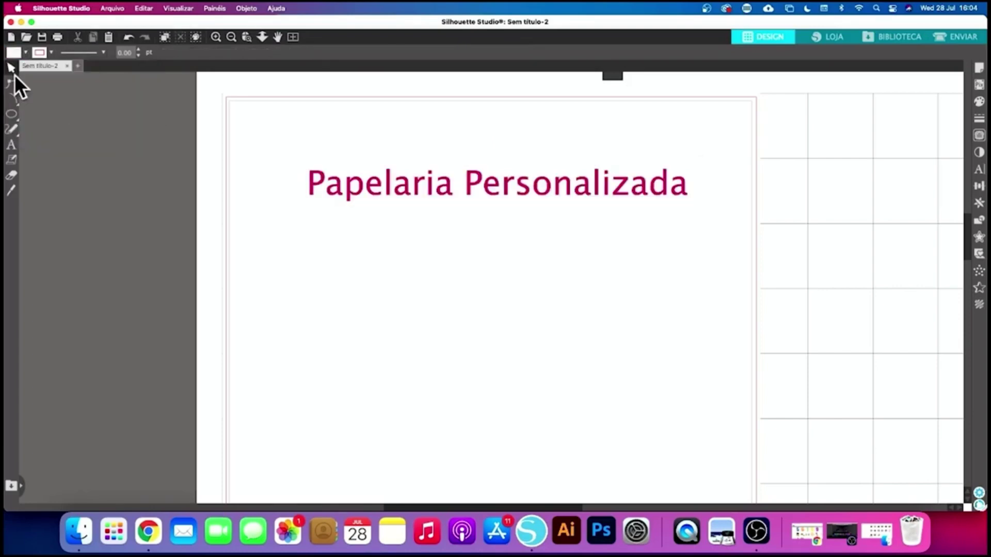
# Select the text again and change its fill to a lighter pink.
pyautogui.click(27, 54)
pyautogui.click(29, 101)
pyautogui.click(350, 195)
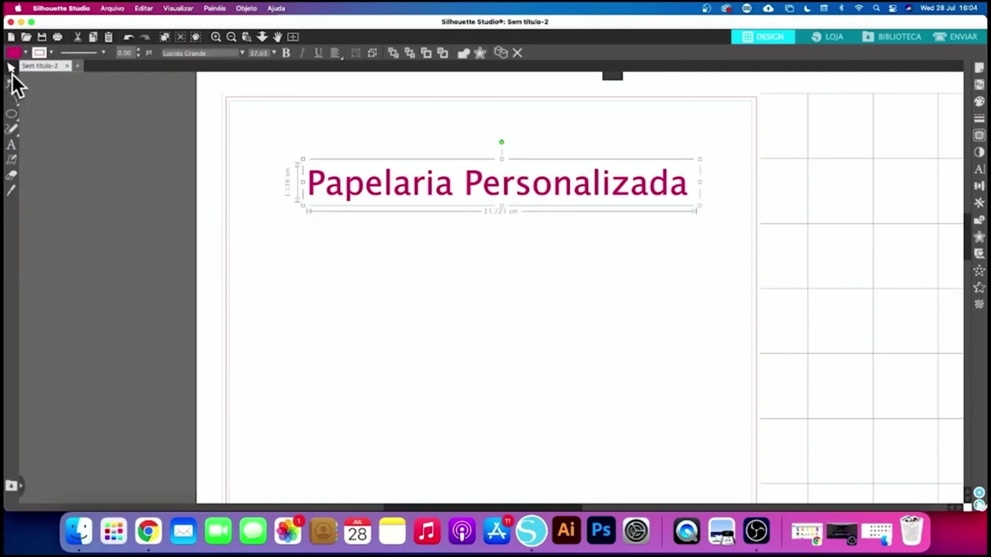
pyautogui.click(26, 52)
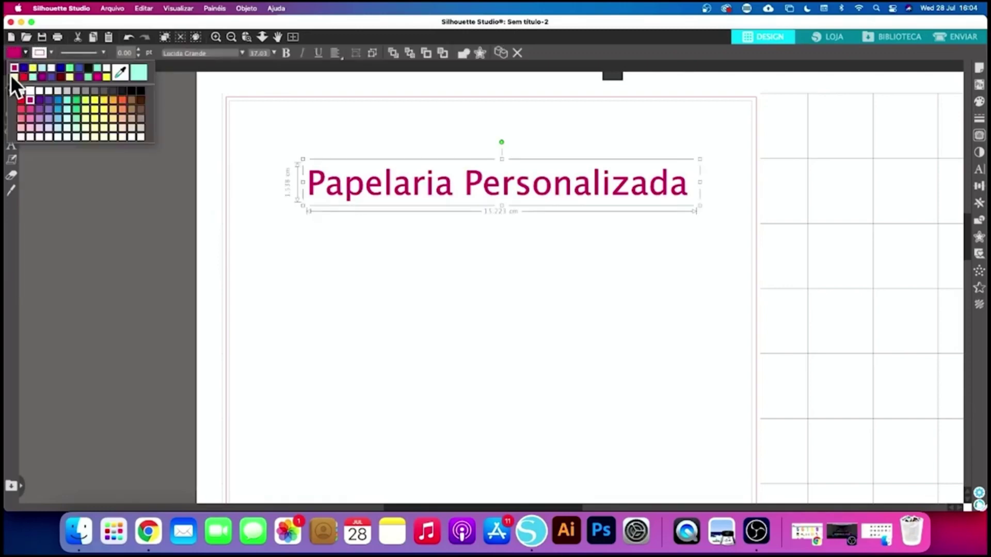
pyautogui.click(29, 108)
# Set the line colour of "Papelaria Personalizada" to purple, then change it to white and deselect the text.
pyautogui.click(40, 52)
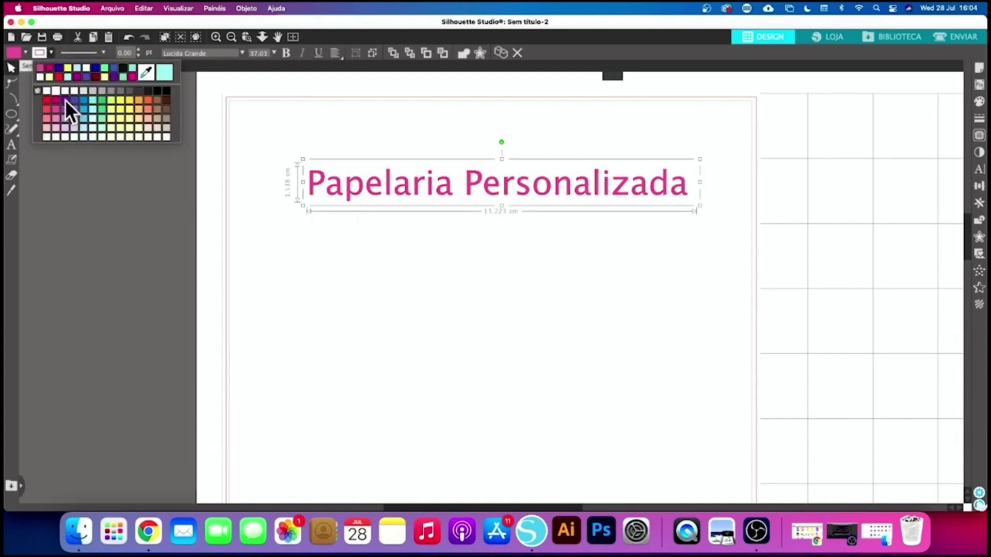
pyautogui.click(65, 100)
pyautogui.click(50, 53)
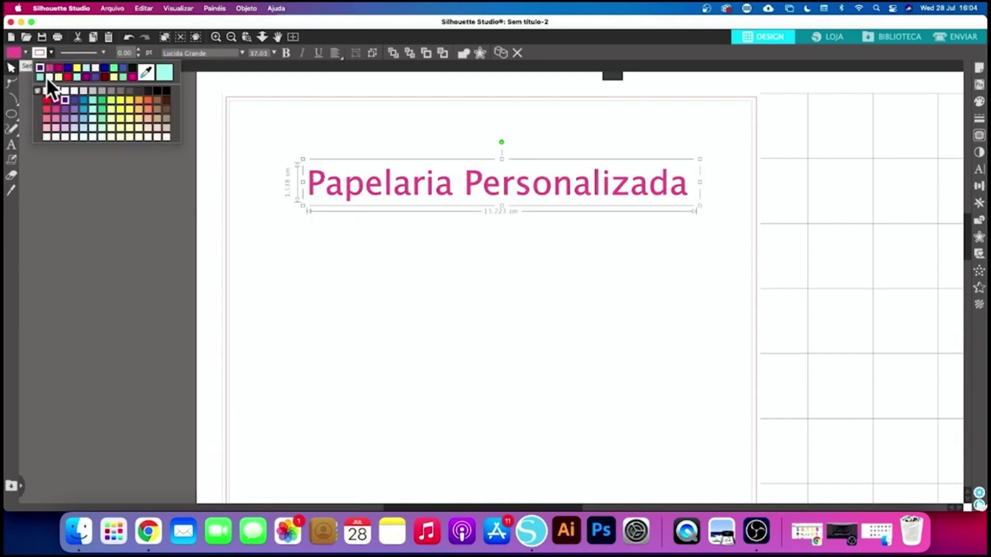
pyautogui.click(47, 91)
pyautogui.click(674, 215)
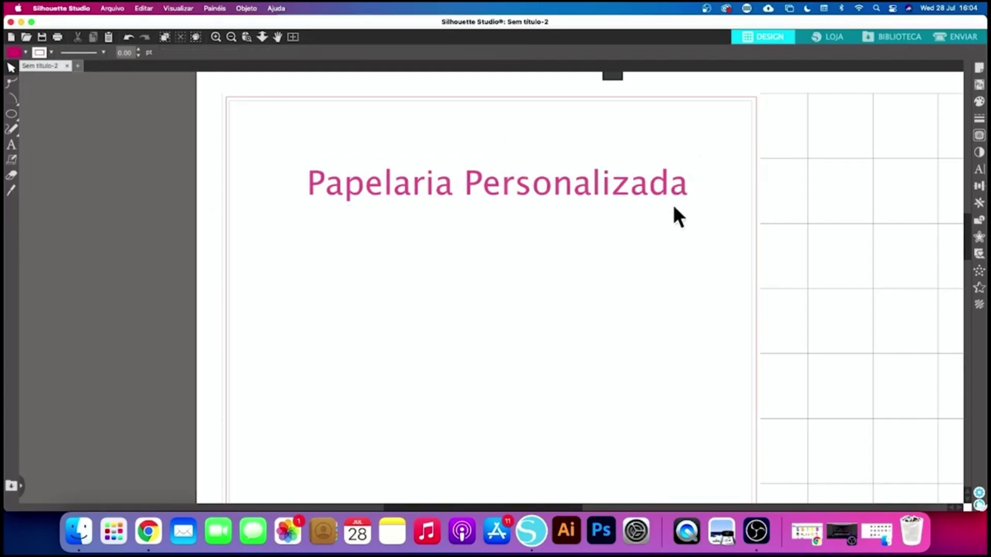
# Scale the "Papelaria Personalizada" text down proportionally to about 12 cm wide.
pyautogui.click(686, 199)
pyautogui.moveTo(697, 205); pyautogui.dragTo(618, 191)
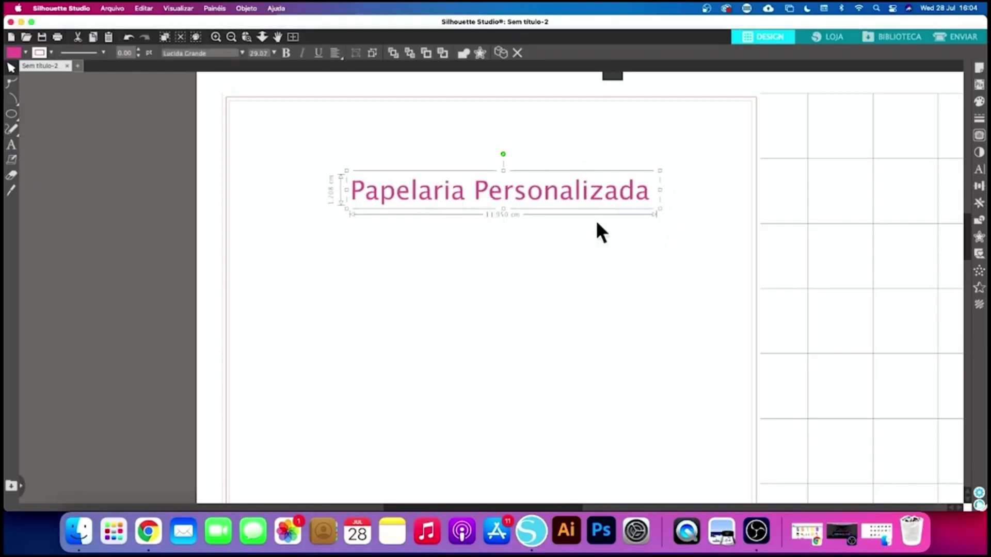
pyautogui.click(9, 142)
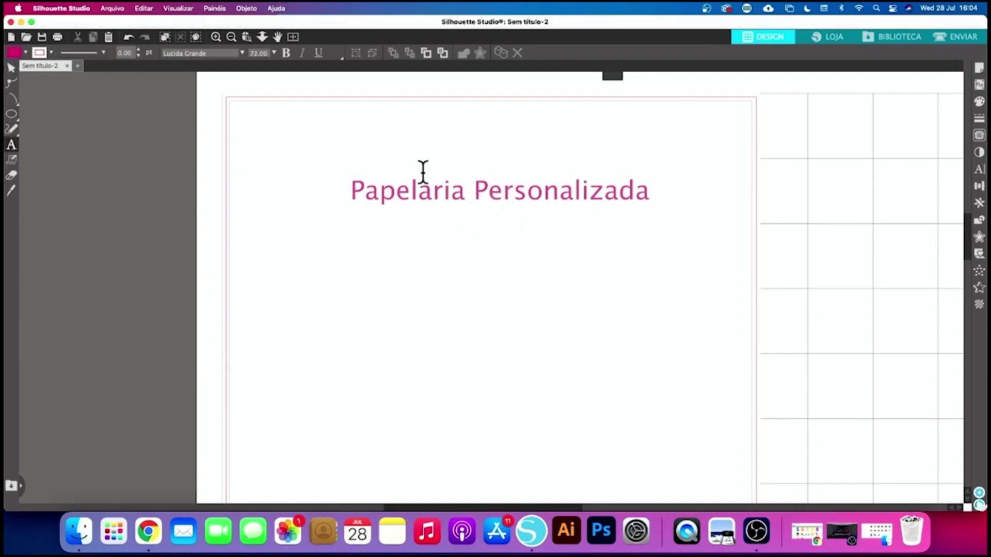
pyautogui.click(12, 67)
# Change the font of the "Papelaria Personalizada" text to Amarillo.
pyautogui.click(410, 212)
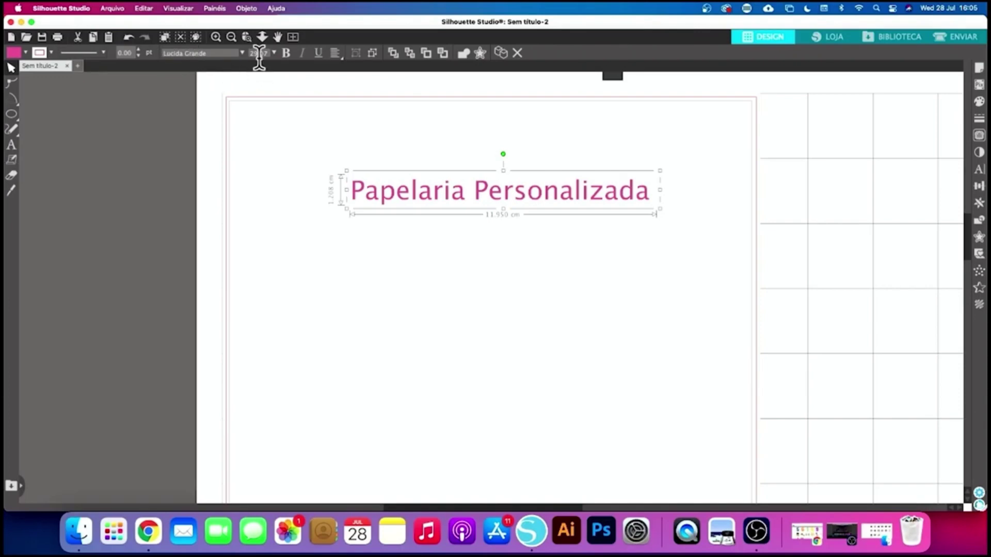
pyautogui.click(242, 53)
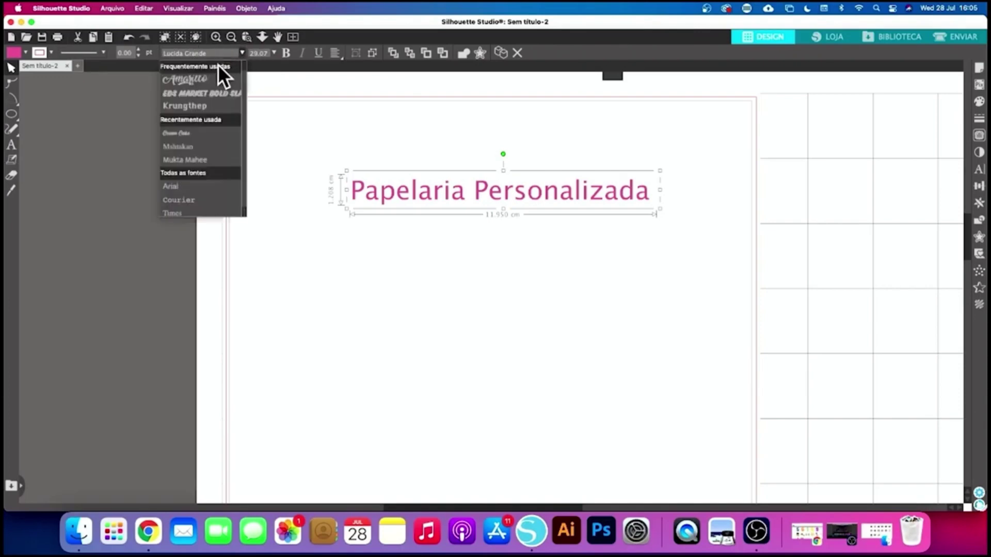
pyautogui.click(208, 77)
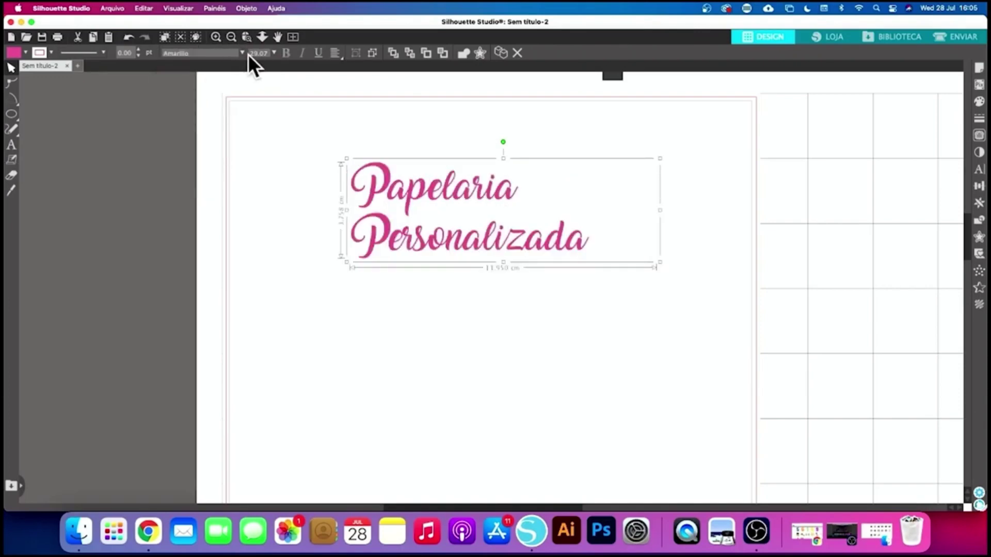
# Try the Eds Market Bold Slant font on the text, then switch it back to Amarillo.
pyautogui.click(243, 53)
pyautogui.click(207, 78)
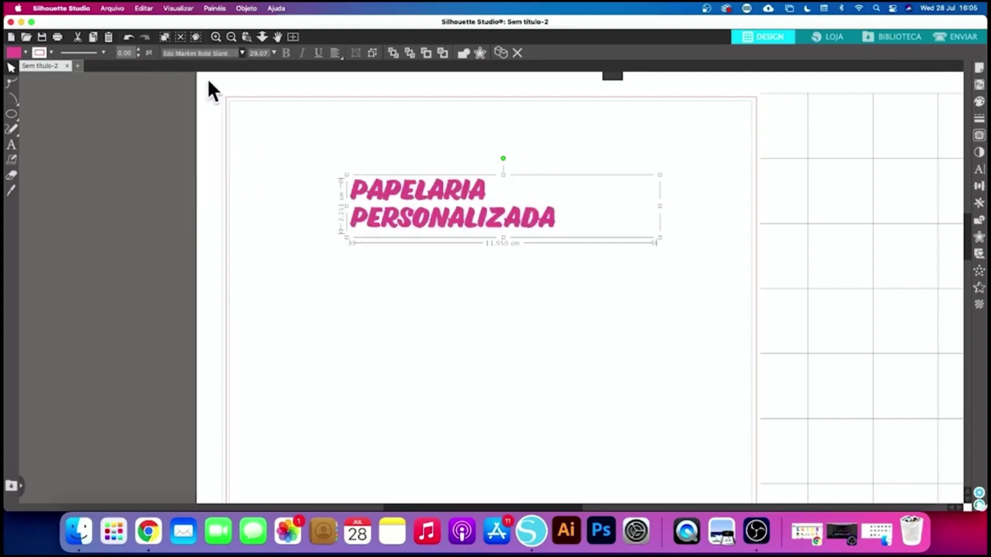
pyautogui.click(242, 52)
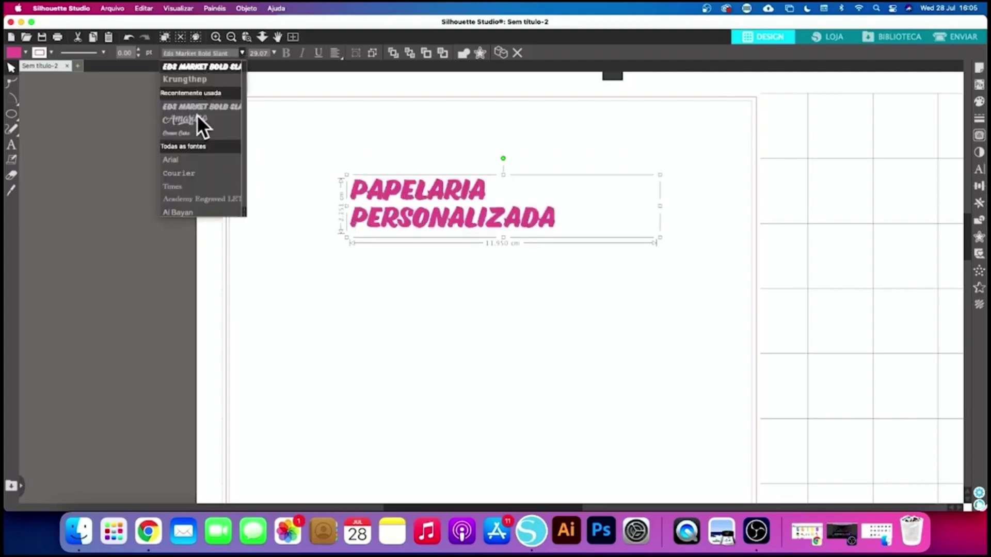
pyautogui.click(196, 120)
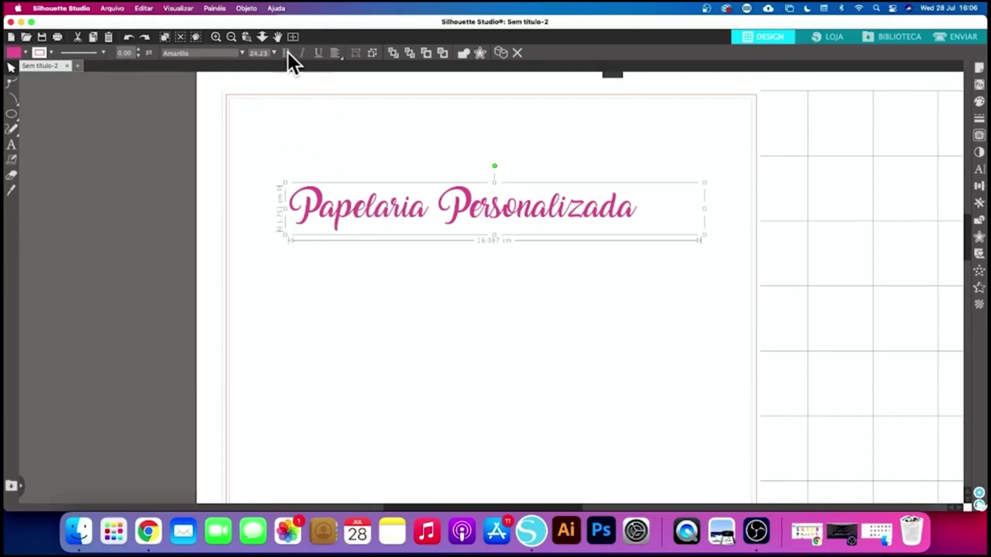
# Underline the text, remove the underline again, and open the text alignment options.
pyautogui.click(318, 53)
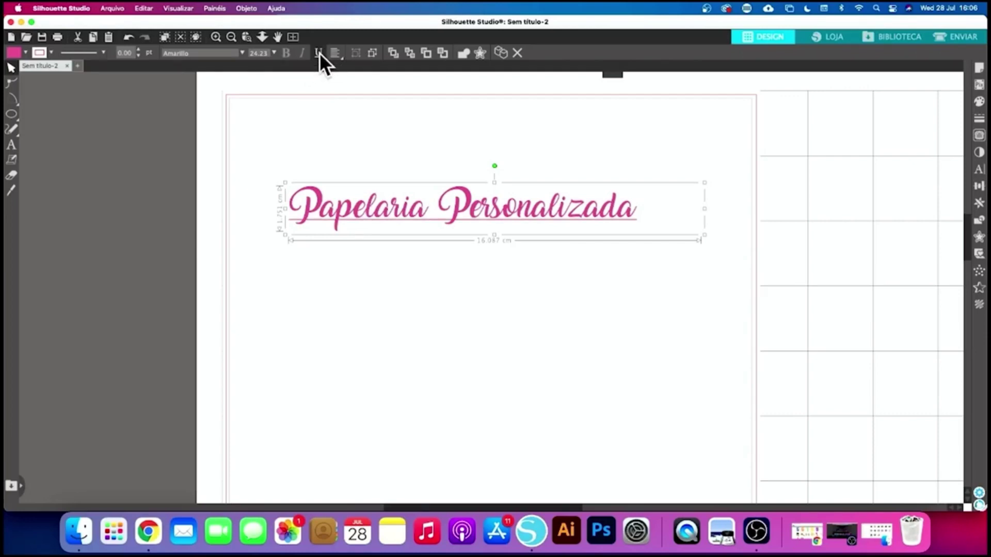
pyautogui.click(320, 52)
pyautogui.click(334, 52)
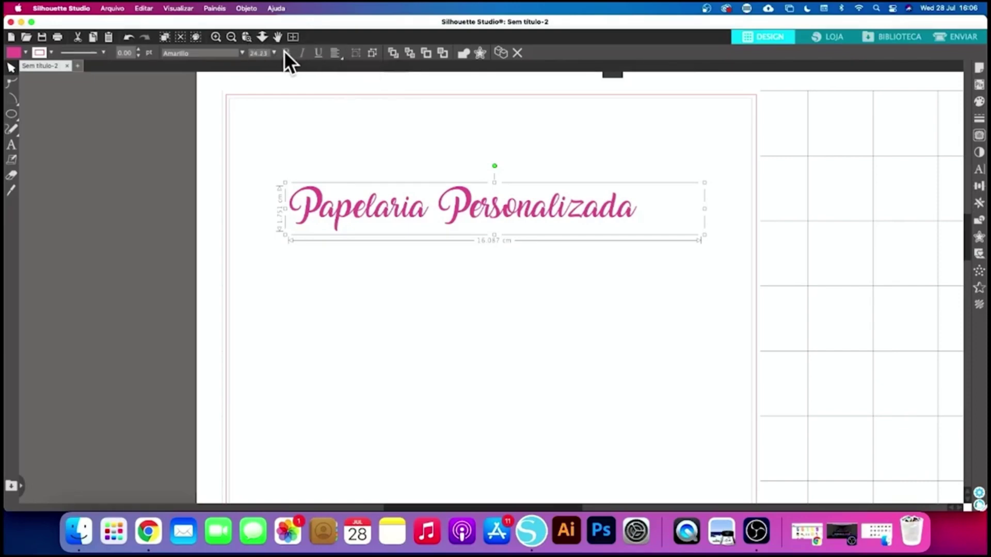
# Change the font of the "Papelaria Personalizada" text to Arial.
pyautogui.click(242, 53)
pyautogui.scroll(5, 215, 95)
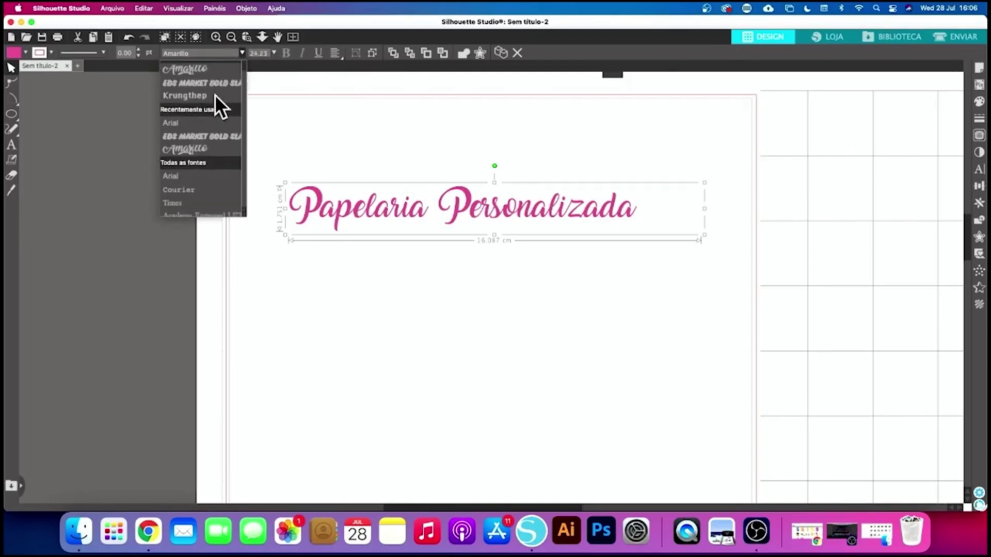
pyautogui.scroll(-3, 214, 95)
pyautogui.click(184, 113)
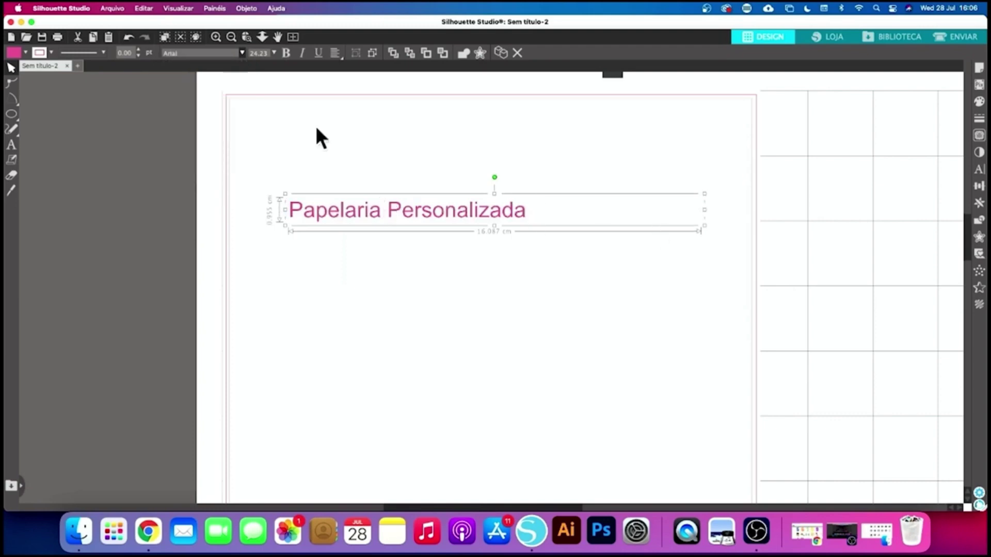
# Apply bold and italic to the Arial text, then undo both styles.
pyautogui.click(289, 54)
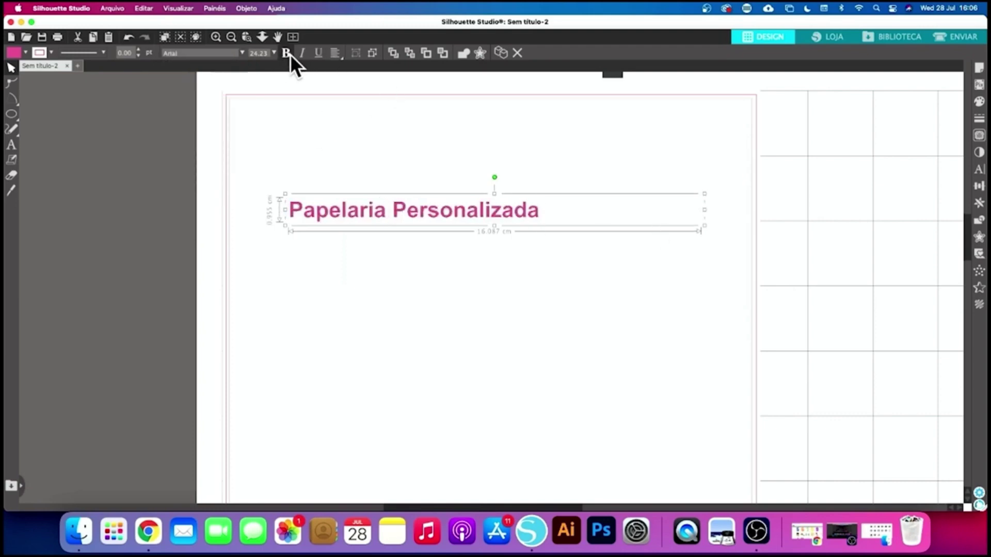
pyautogui.click(302, 53)
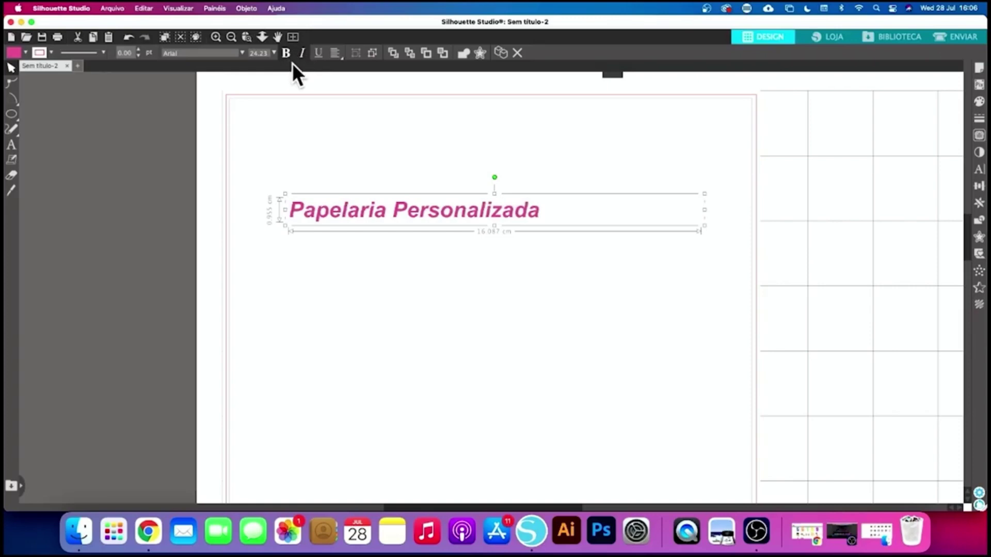
pyautogui.press('super+z')
pyautogui.press('super+z')
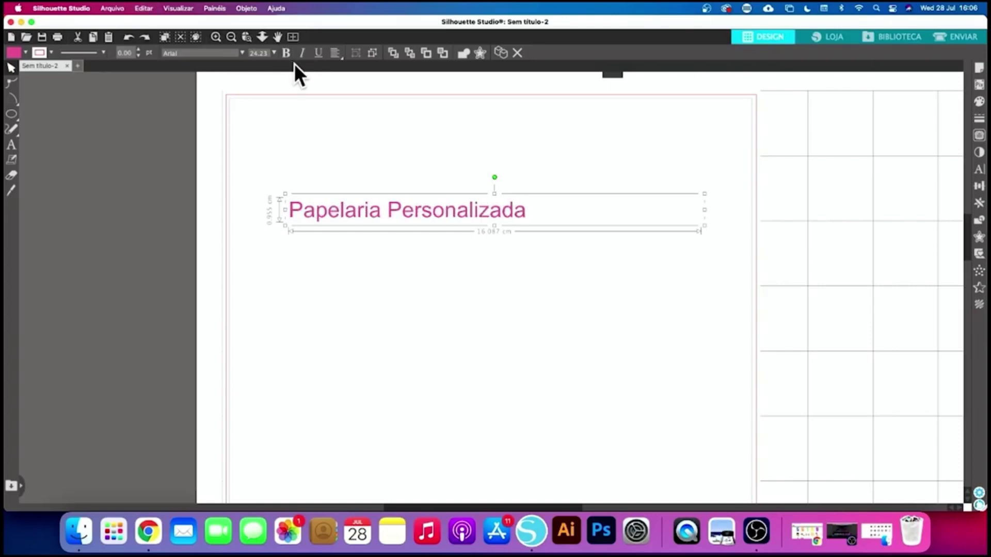
# Narrow the text box to about 9.9 cm wide and move the text higher and slightly right on the page.
pyautogui.doubleClick(513, 213)
pyautogui.moveTo(705, 207); pyautogui.dragTo(545, 202)
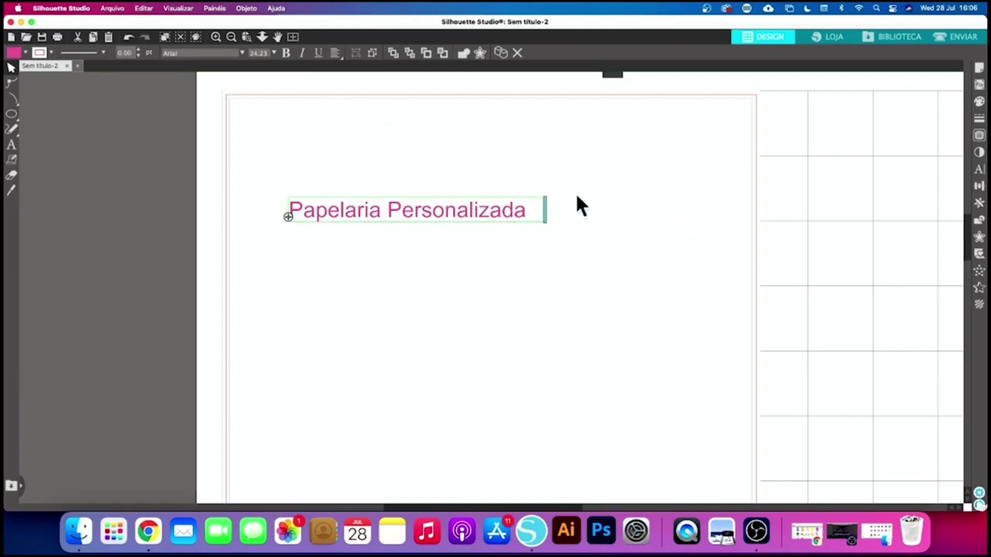
pyautogui.click(482, 178)
pyautogui.click(459, 217)
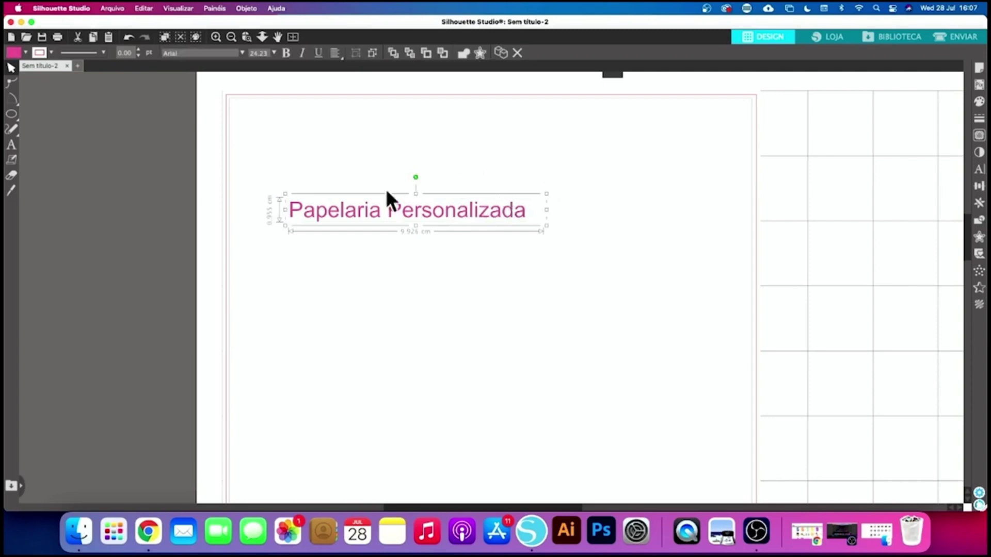
pyautogui.moveTo(396, 206); pyautogui.dragTo(420, 141)
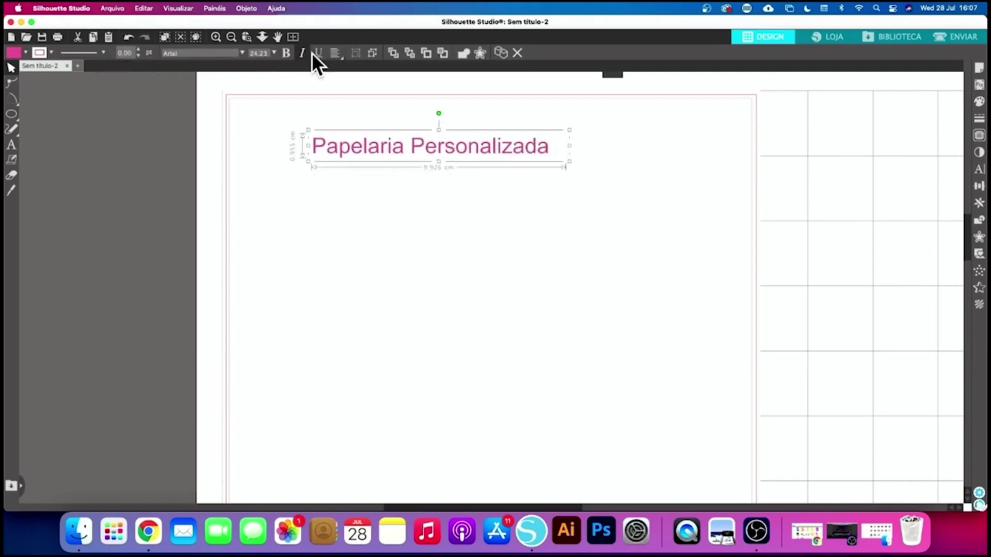
# Set the font to Amarillo in the text style settings and widen the text box to about 13.7 cm to fit one line.
pyautogui.click(980, 170)
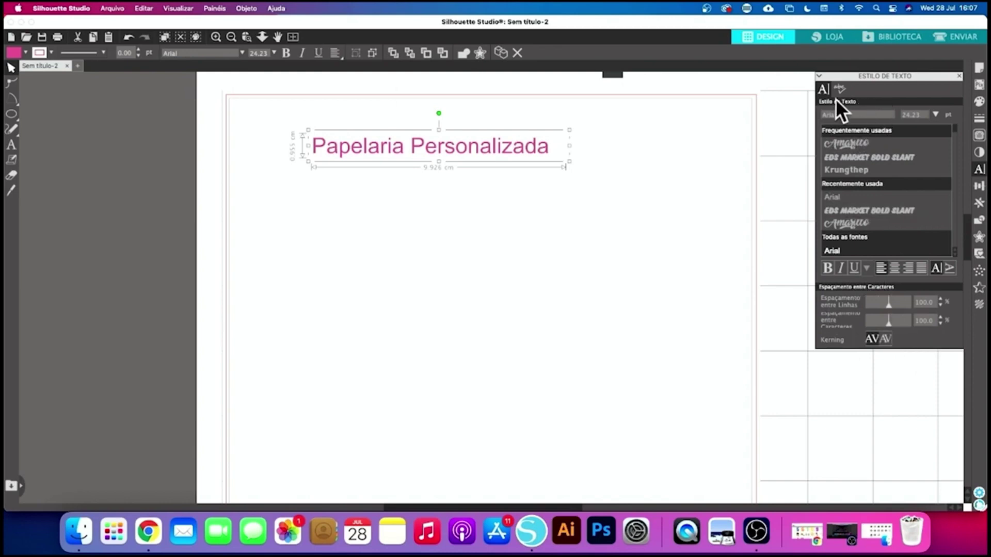
pyautogui.click(864, 145)
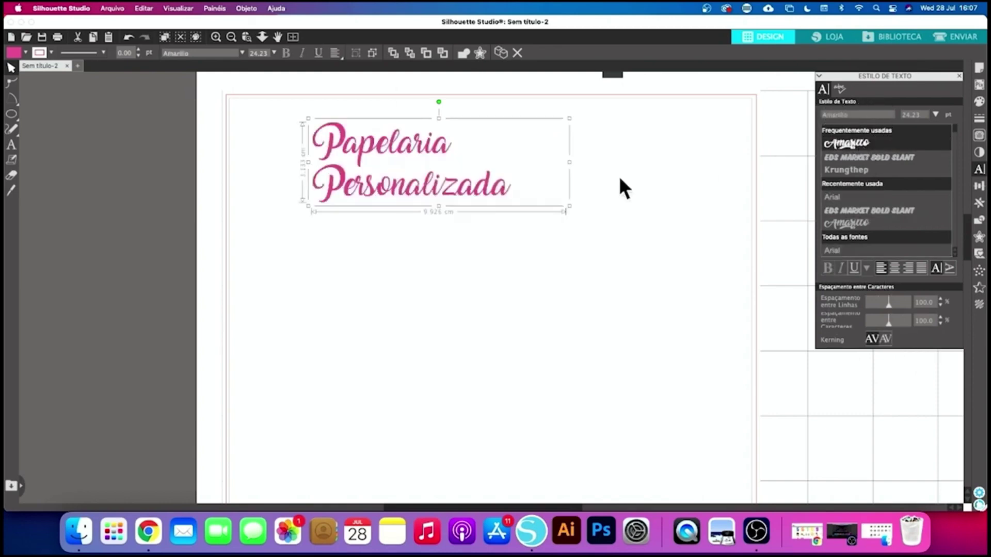
pyautogui.doubleClick(438, 160)
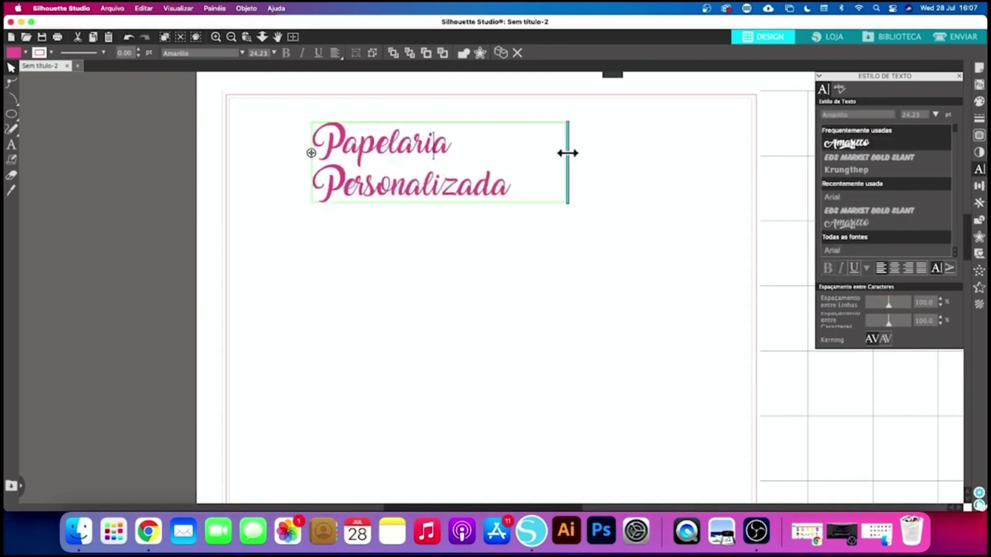
pyautogui.moveTo(567, 152); pyautogui.dragTo(663, 160)
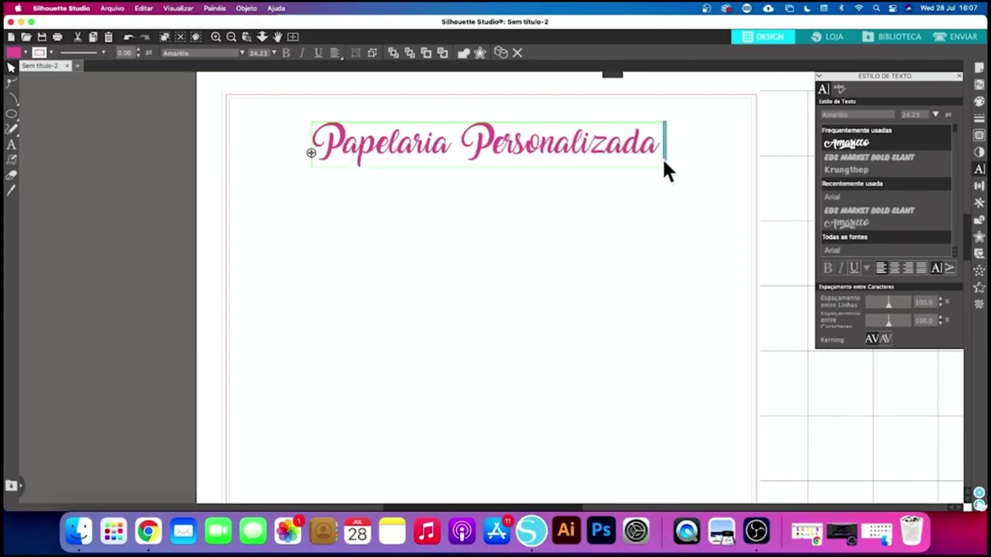
pyautogui.click(703, 168)
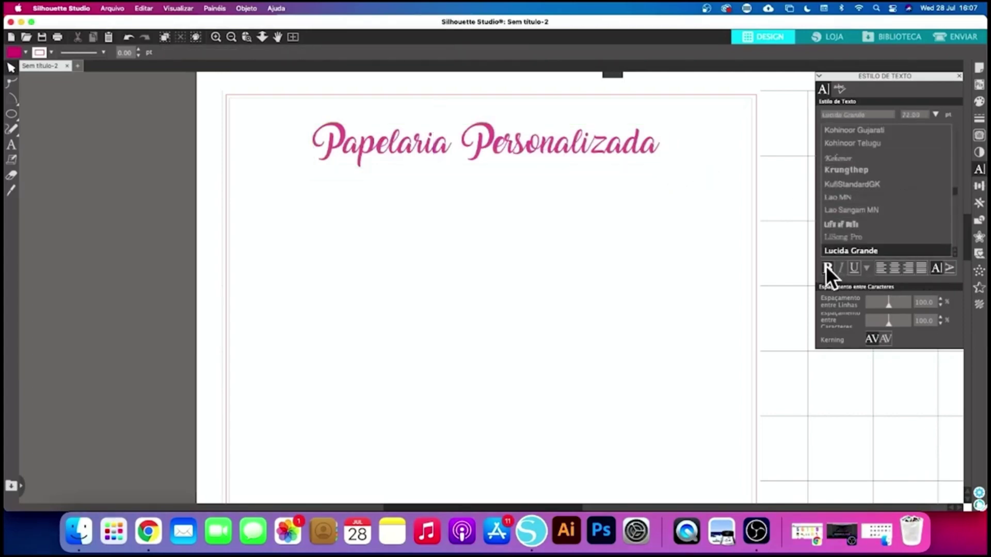
# Try a vertical orientation with a different alignment on the "Papelaria Personalizada" text, then undo the changes.
pyautogui.click(629, 152)
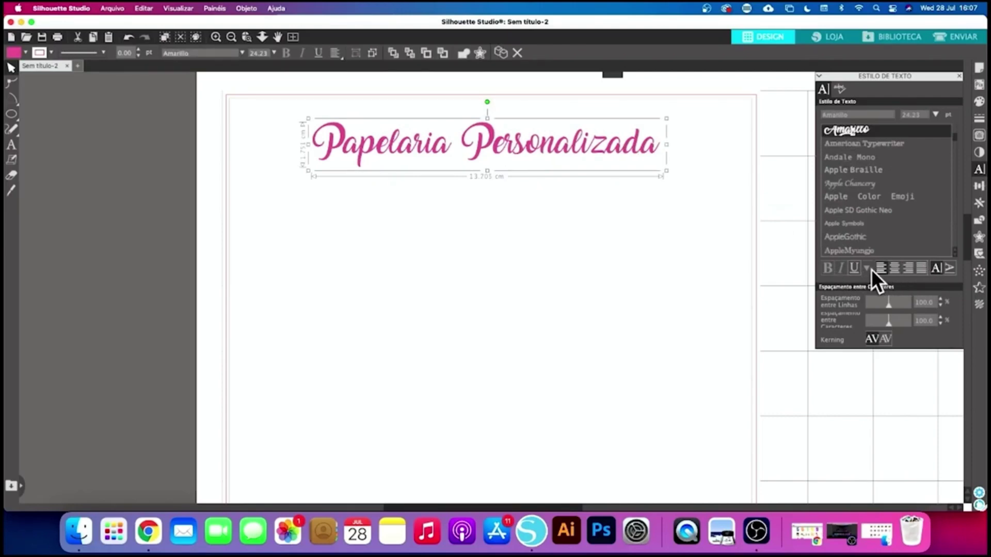
pyautogui.click(948, 269)
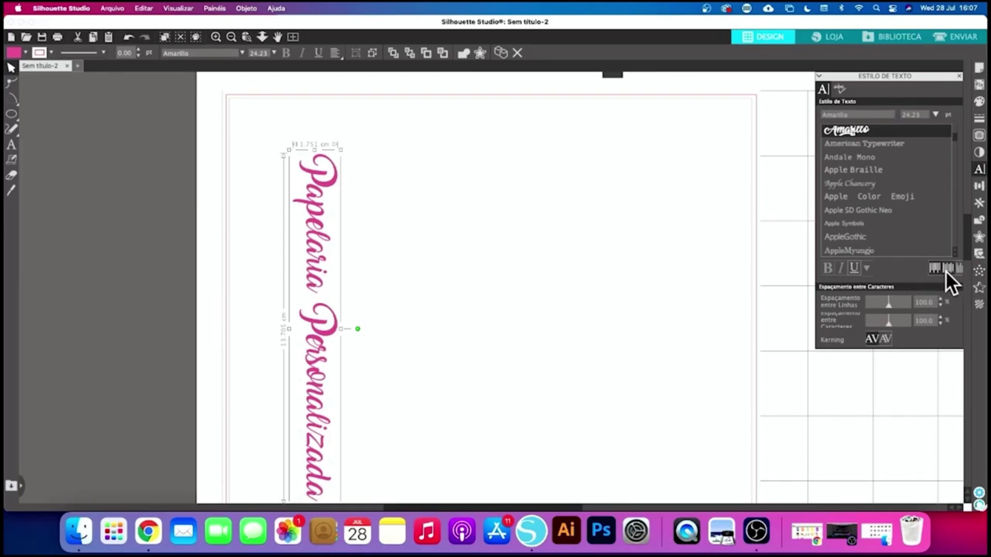
pyautogui.click(947, 269)
pyautogui.press('super+z')
pyautogui.press('super+z')
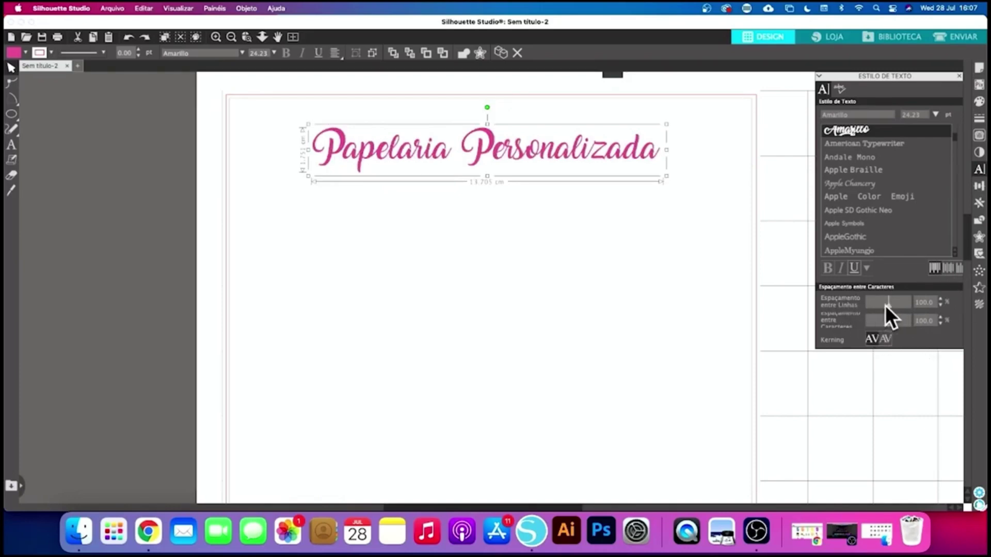
# Add lines of random filler letters beginning "hhaehu" below "Papelaria Personalizada" in the same text box.
pyautogui.doubleClick(656, 151)
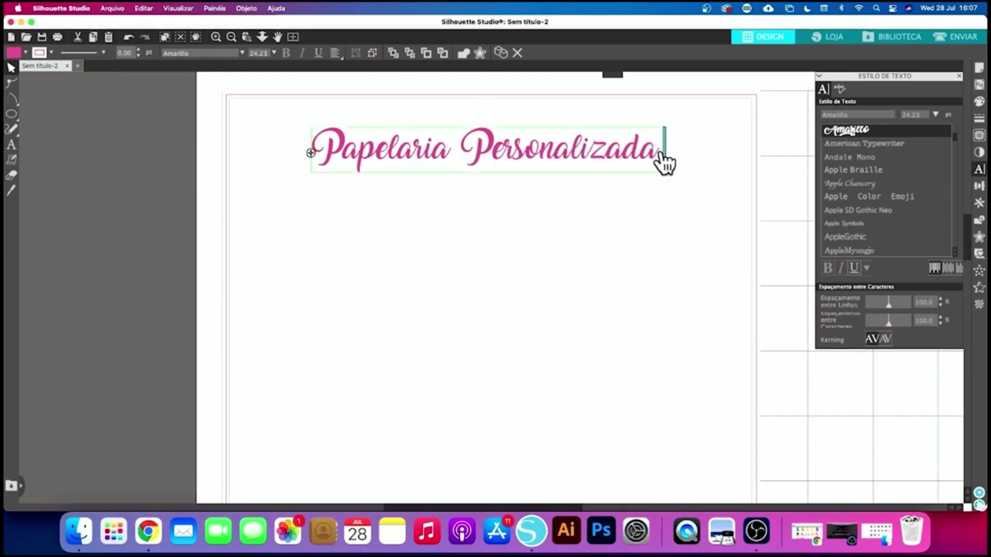
pyautogui.press('Return')
pyautogui.write('hhaehufgjhb')
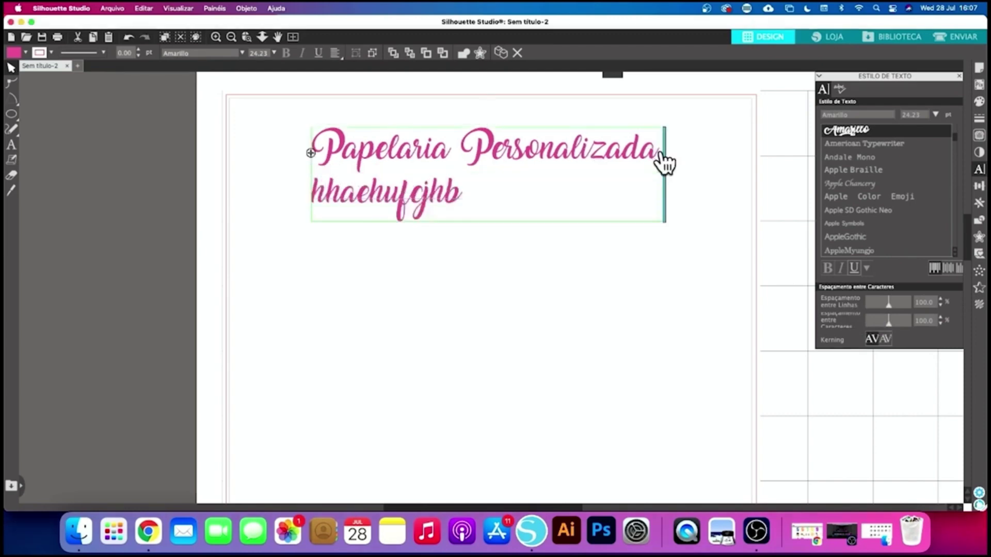
pyautogui.write('hfosivkjngseoighowigjoighusrghdjhdiljhdli')
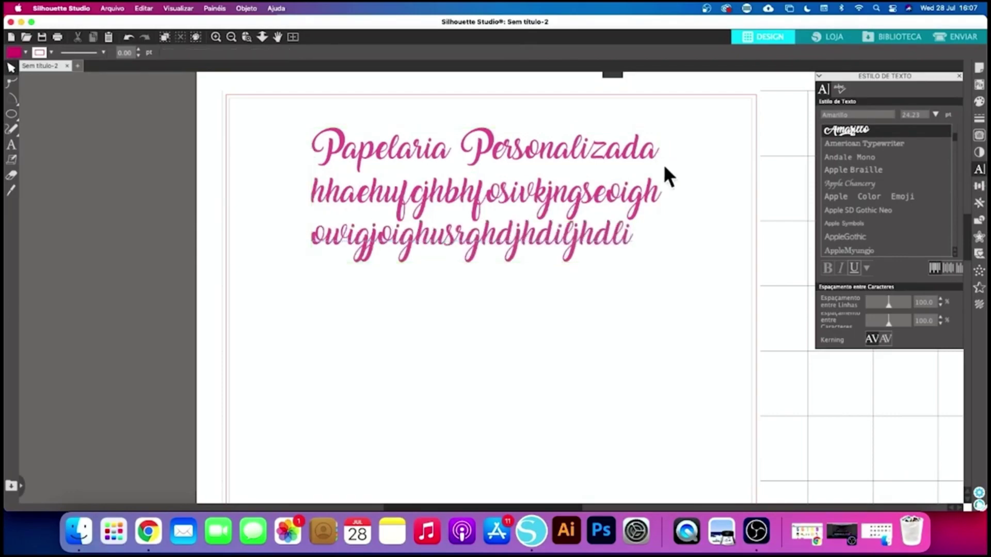
pyautogui.press('Escape')
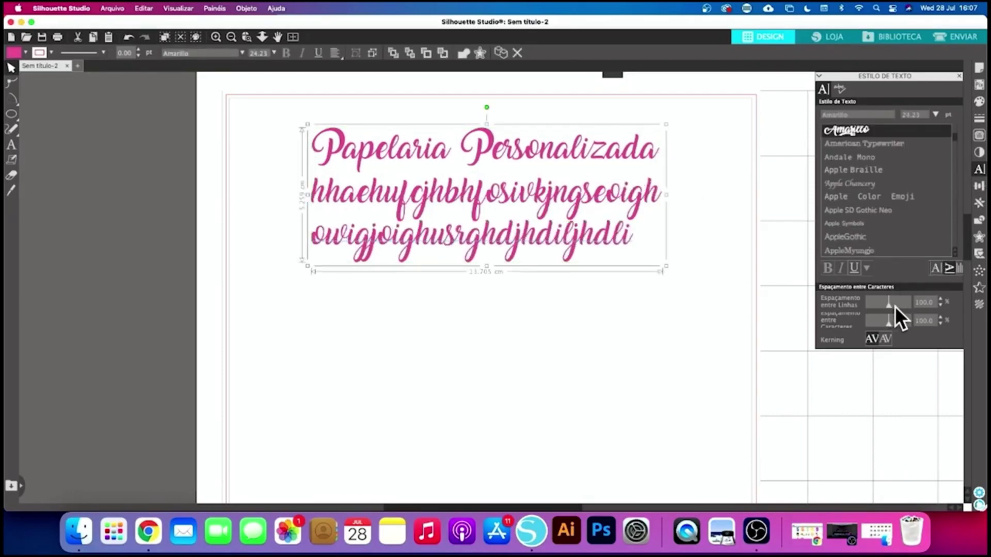
# Try a different line spacing on the multi-line text, then undo the spacing changes.
pyautogui.moveTo(895, 305)
pyautogui.mouseDown()
pyautogui.moveTo(917, 307)
pyautogui.moveTo(880, 305)
pyautogui.moveTo(894, 306)
pyautogui.moveTo(884, 325)
pyautogui.moveTo(872, 323)
pyautogui.moveTo(910, 324)
pyautogui.moveTo(900, 323)
pyautogui.mouseUp()
pyautogui.press('super+z')
pyautogui.press('super+z')
pyautogui.press('super+z')
pyautogui.press('super+z')
pyautogui.press('super+z')
pyautogui.press('super+z')
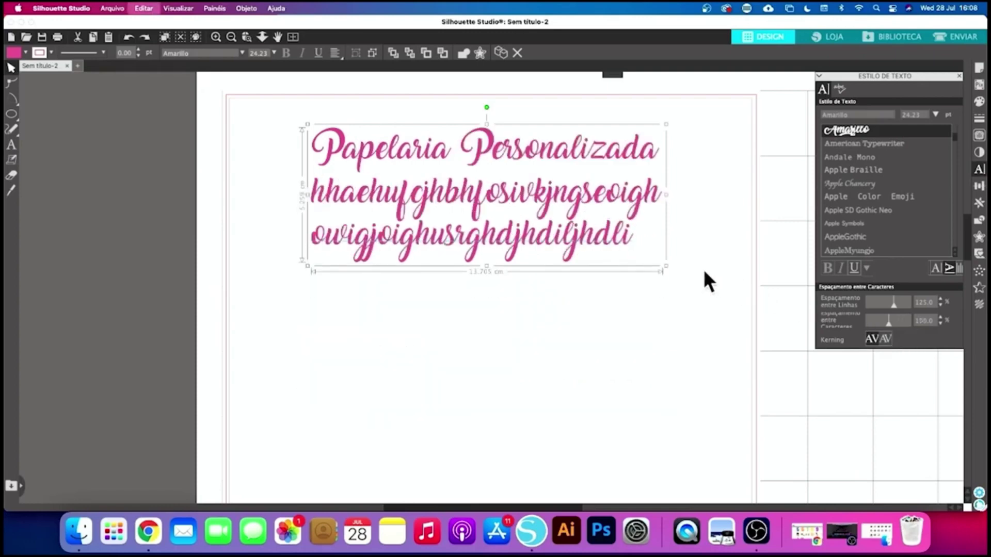
# Delete the filler letters below "Papelaria Personalizada" from the text box.
pyautogui.click(634, 220)
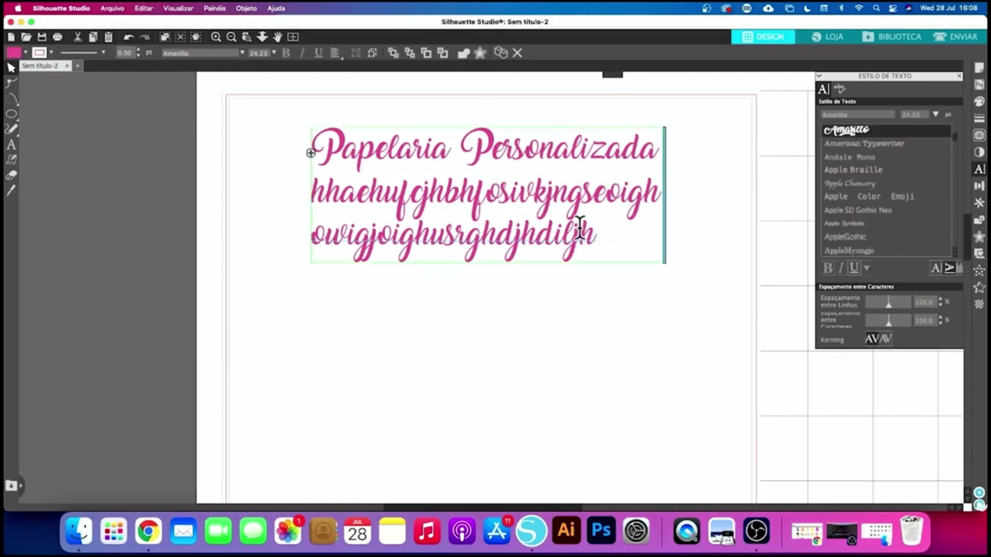
pyautogui.click(602, 241)
pyautogui.click(593, 242)
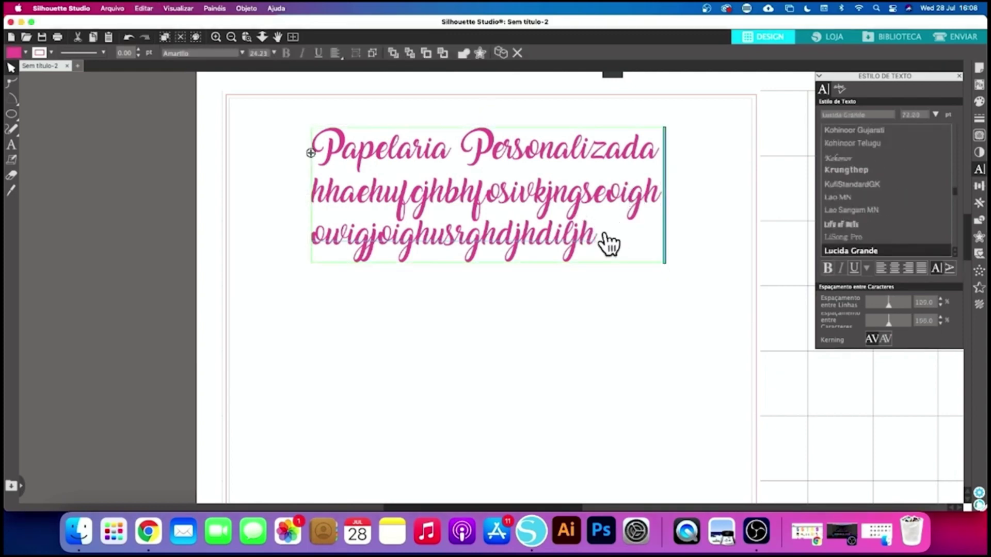
pyautogui.moveTo(591, 230); pyautogui.dragTo(309, 186)
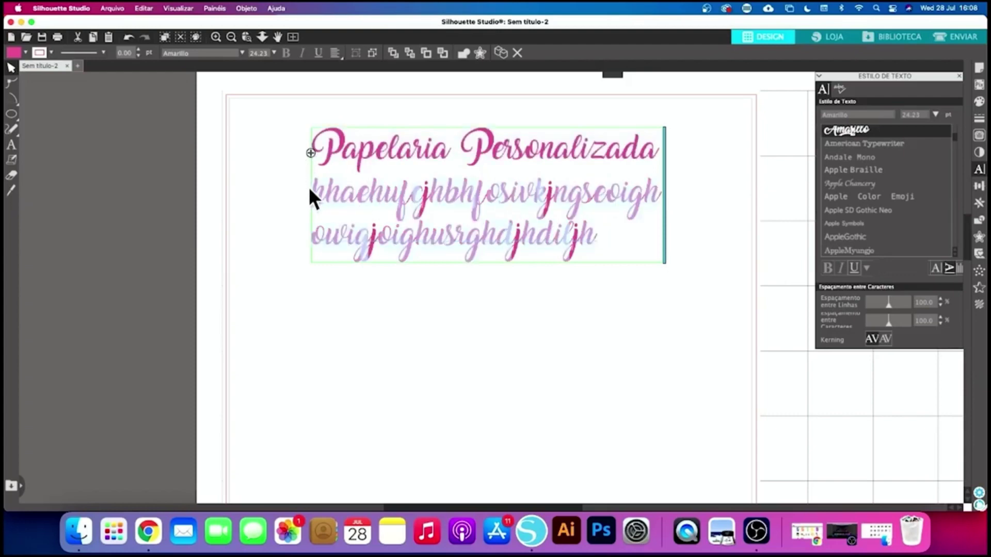
pyautogui.press('BackSpace')
pyautogui.click(754, 266)
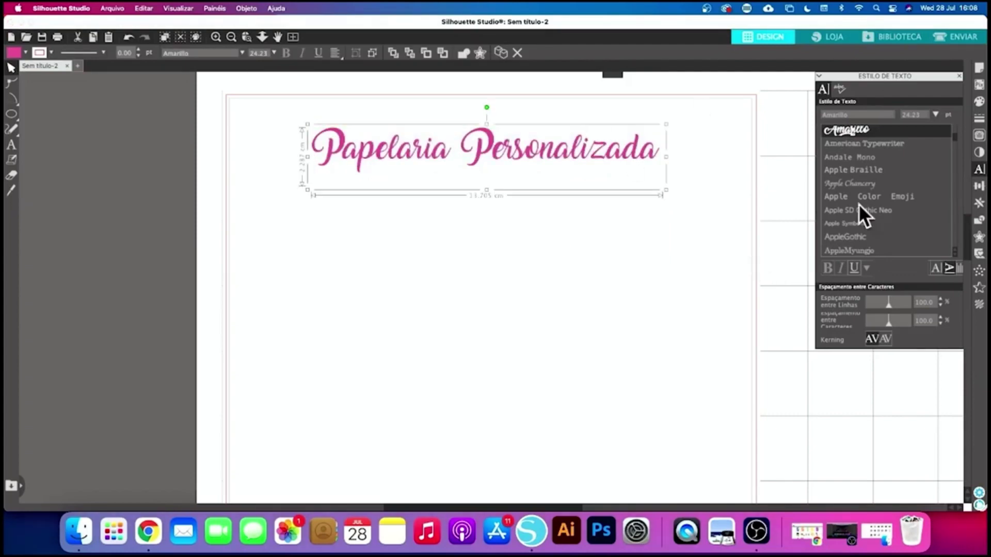
# Move the "Papelaria Personalizada" text slightly lower and to the right on the page.
pyautogui.moveTo(591, 157); pyautogui.dragTo(591, 184)
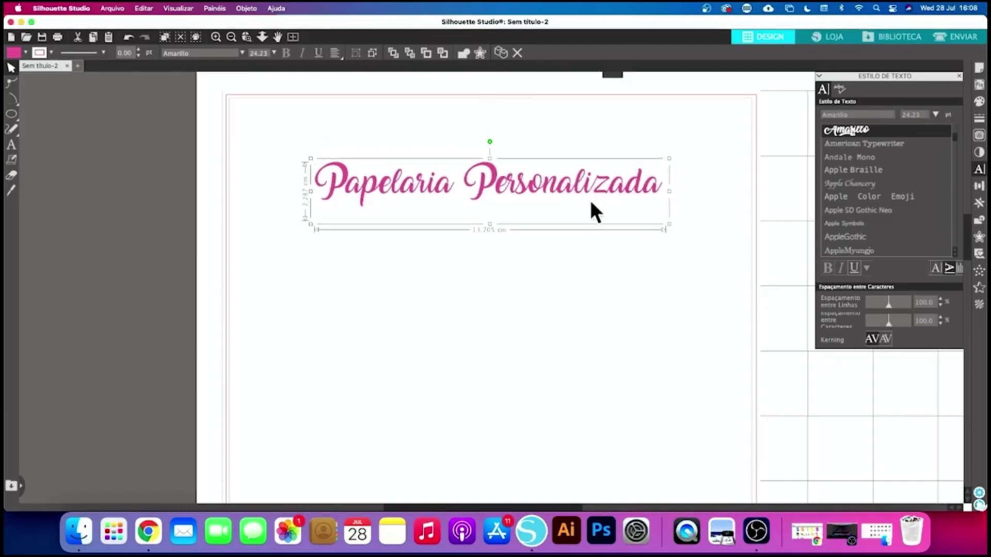
pyautogui.moveTo(630, 216); pyautogui.dragTo(649, 208)
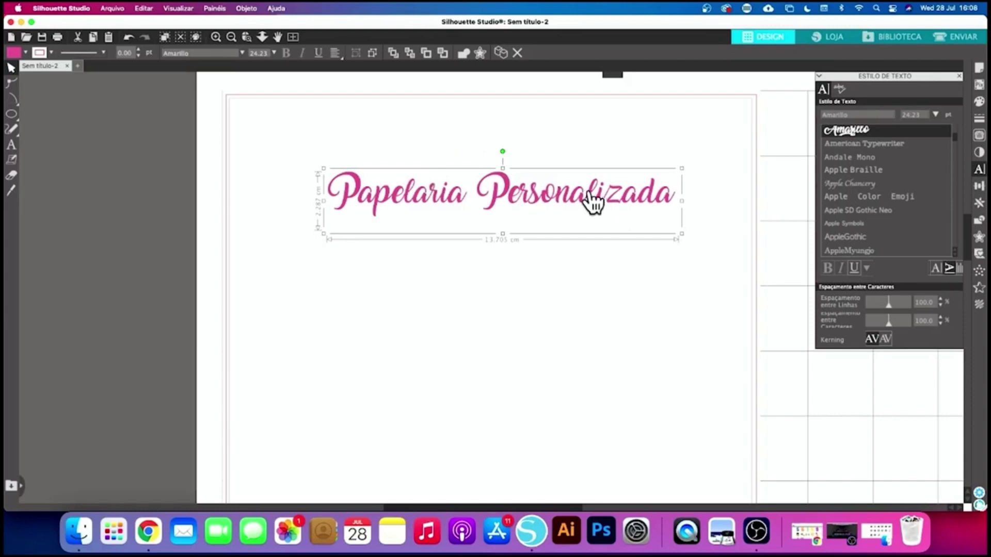
pyautogui.moveTo(594, 207); pyautogui.dragTo(586, 178)
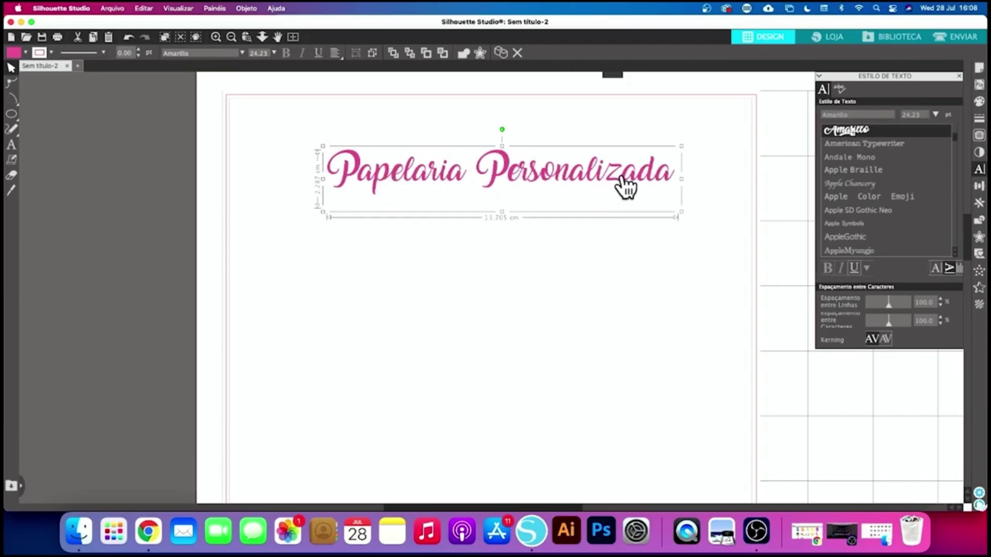
pyautogui.moveTo(622, 189); pyautogui.dragTo(626, 196)
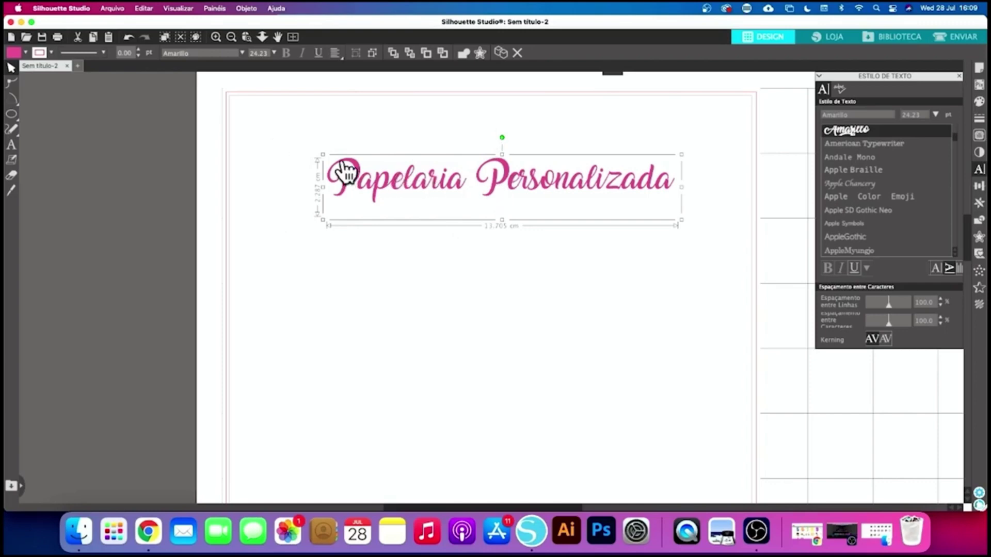
# Change the lettering's fill to white and its outline to magenta, and shift the text slightly down.
pyautogui.click(24, 53)
pyautogui.click(38, 56)
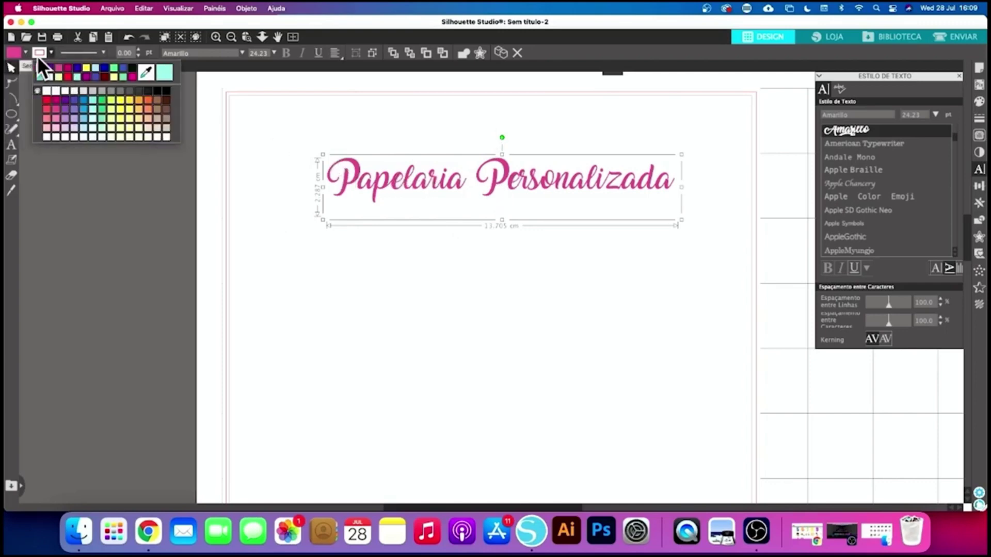
pyautogui.click(38, 74)
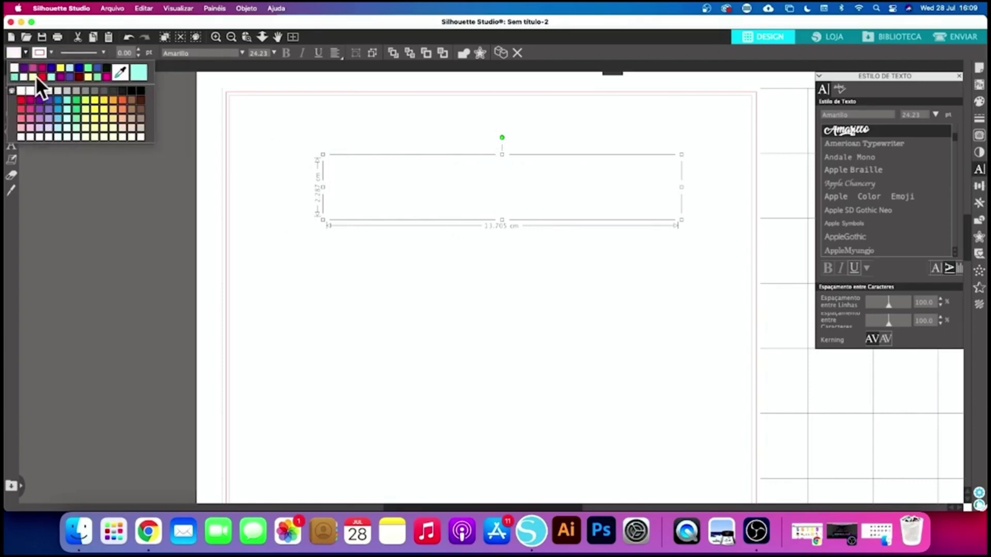
pyautogui.click(51, 52)
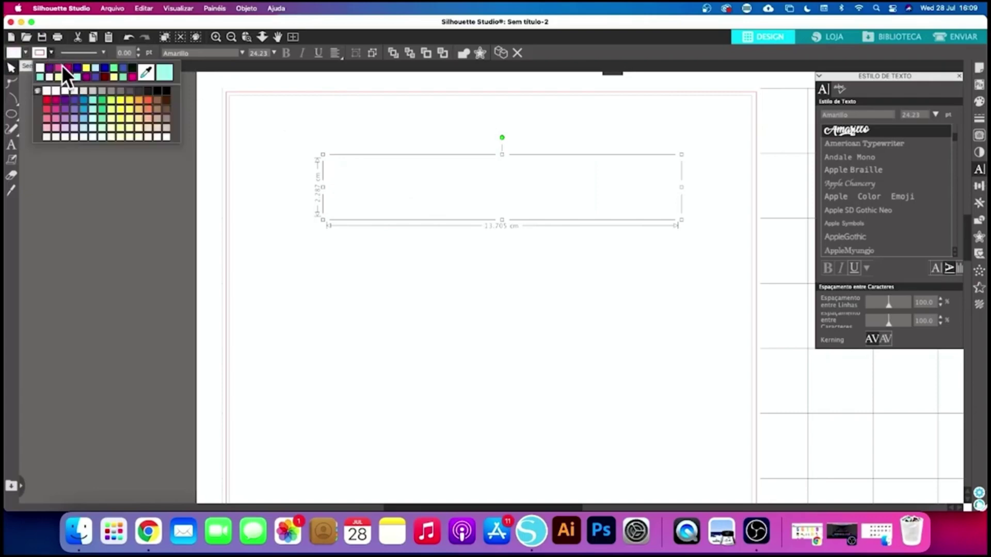
pyautogui.click(64, 67)
pyautogui.moveTo(549, 186); pyautogui.dragTo(557, 198)
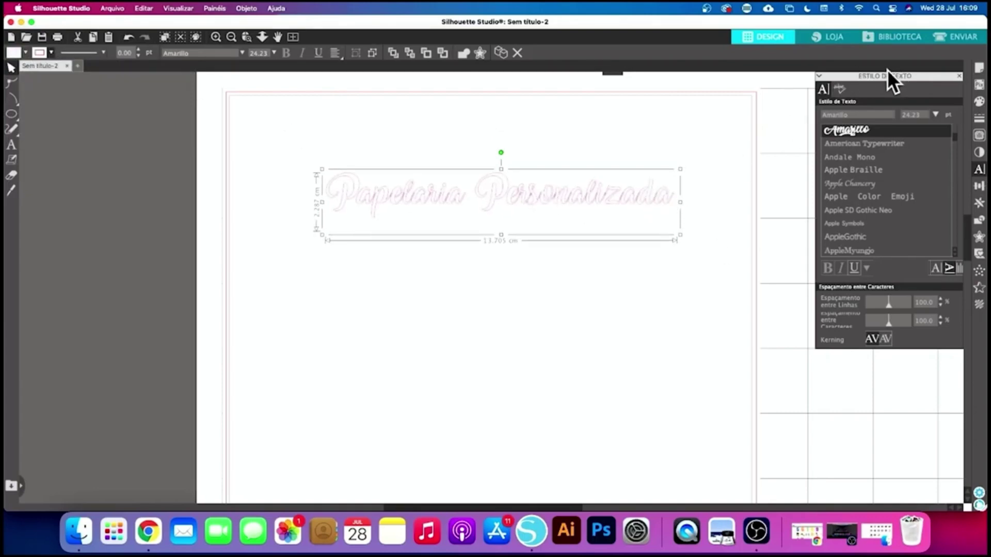
# Check how the text's cut lines look in the send view when sorted by line colour, and return to the design.
pyautogui.click(955, 34)
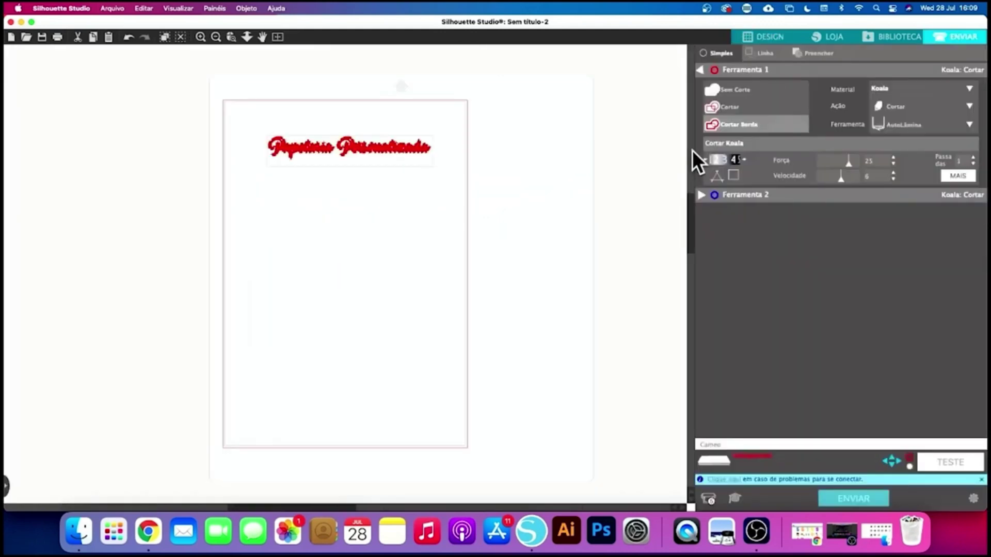
pyautogui.click(763, 54)
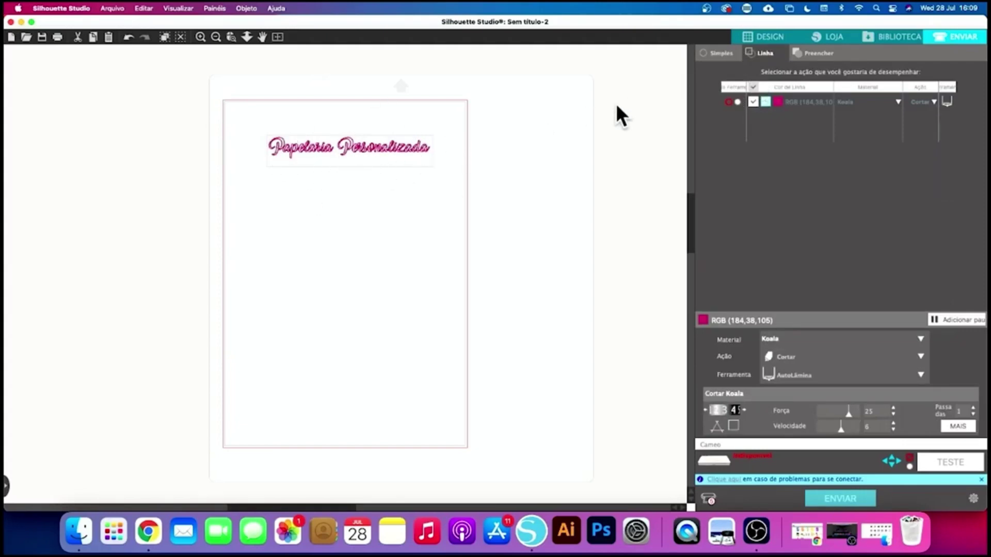
pyautogui.click(752, 39)
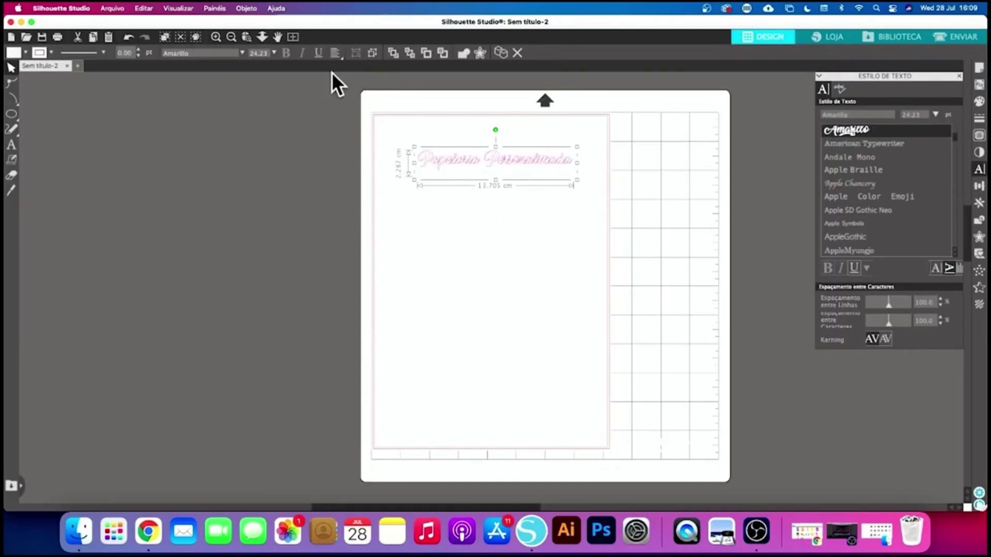
# Fill the "Papelaria Personalizada" lettering with dark magenta.
pyautogui.click(219, 35)
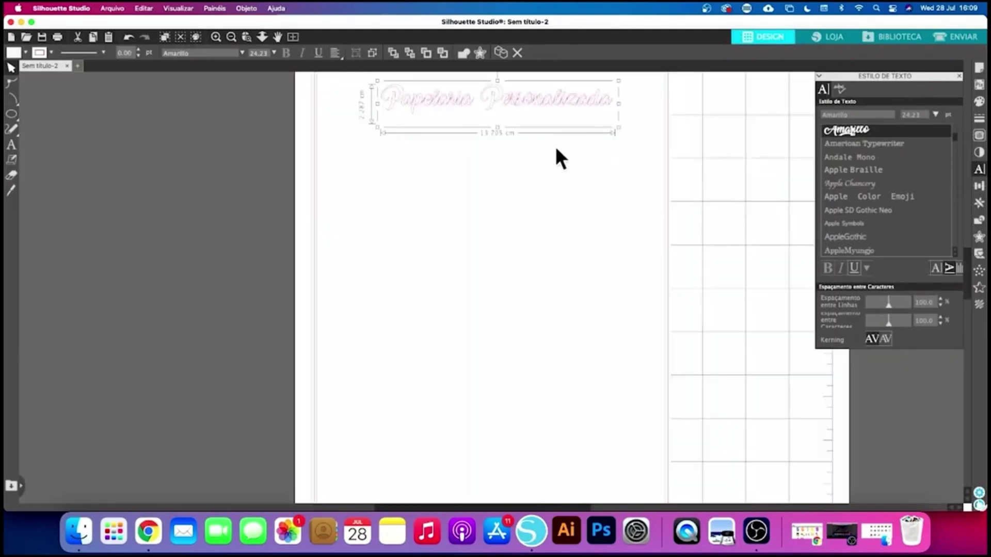
pyautogui.scroll(5, 526, 161)
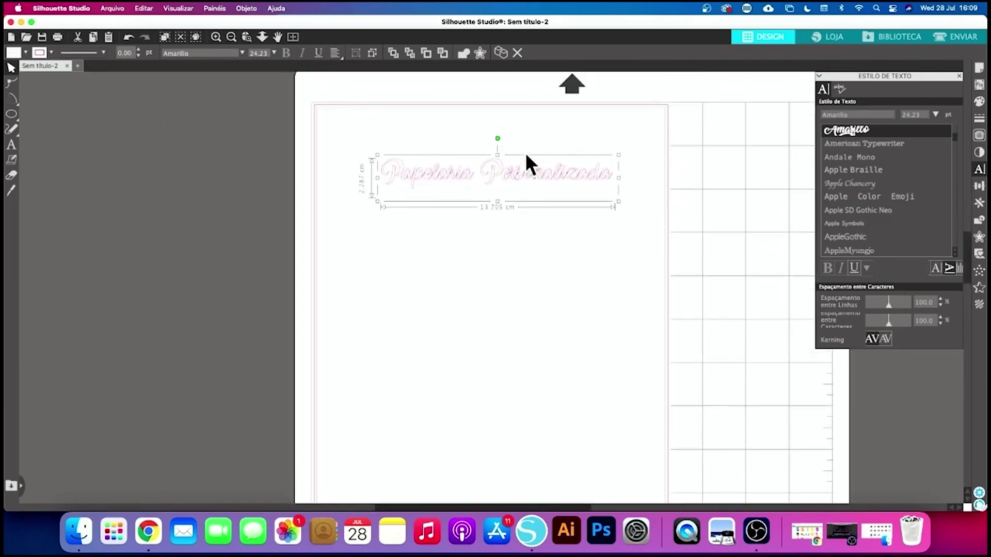
pyautogui.click(215, 37)
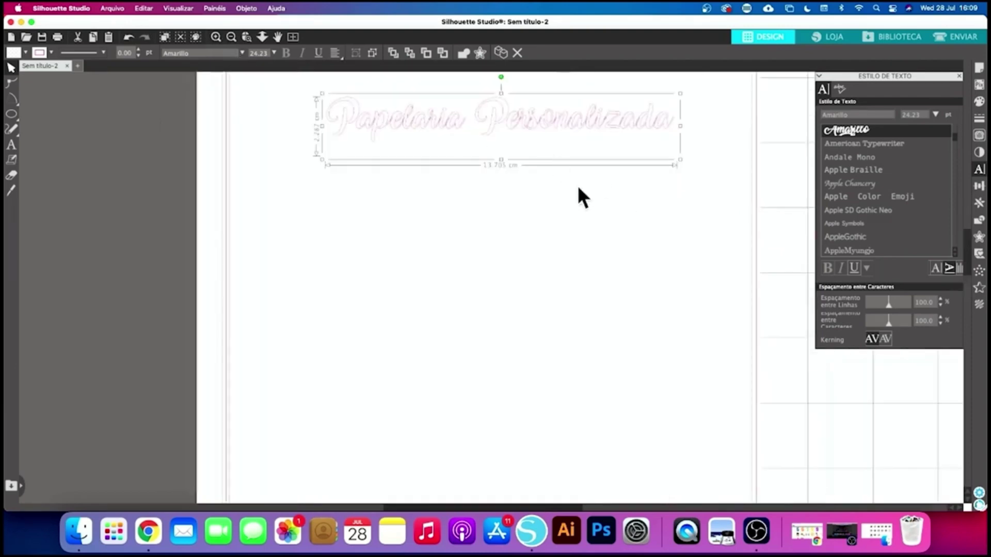
pyautogui.scroll(6, 578, 196)
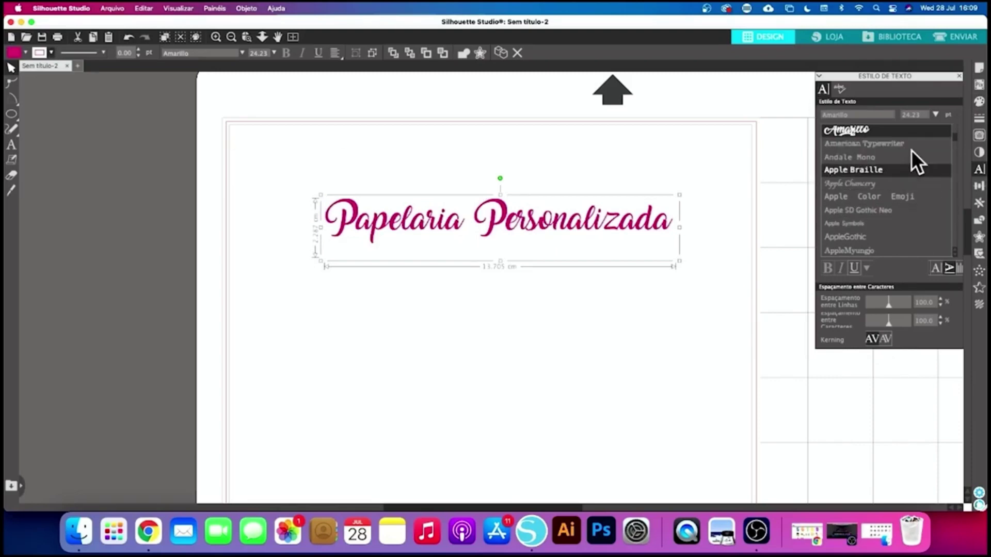
# Look through the available fonts, including the frequently used and recently used groups.
pyautogui.scroll(-5, 875, 144)
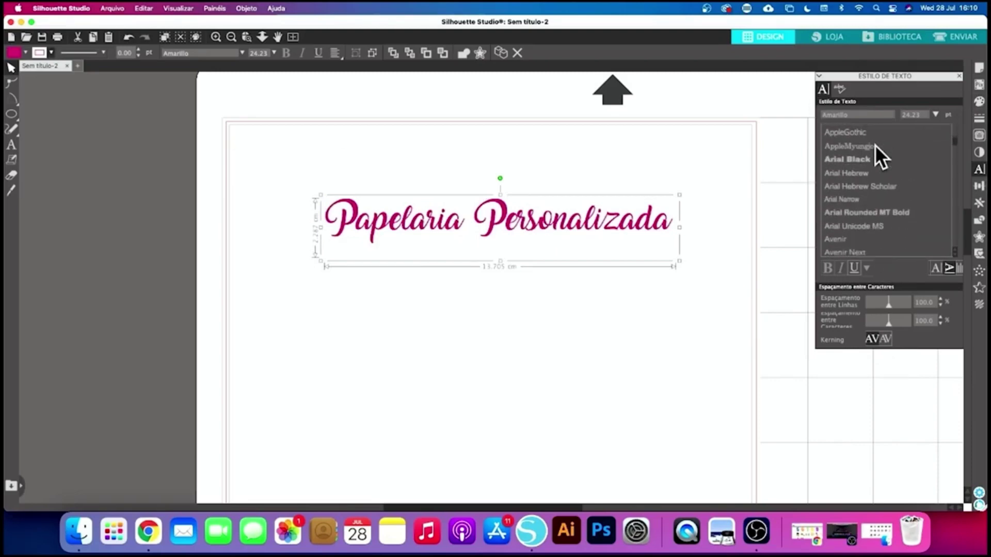
pyautogui.scroll(5, 875, 144)
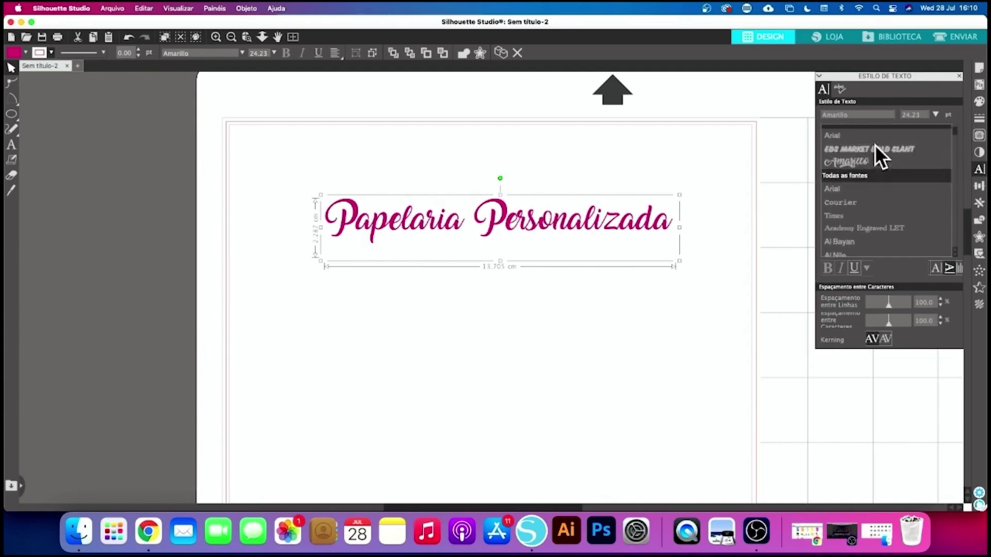
pyautogui.scroll(3, 875, 145)
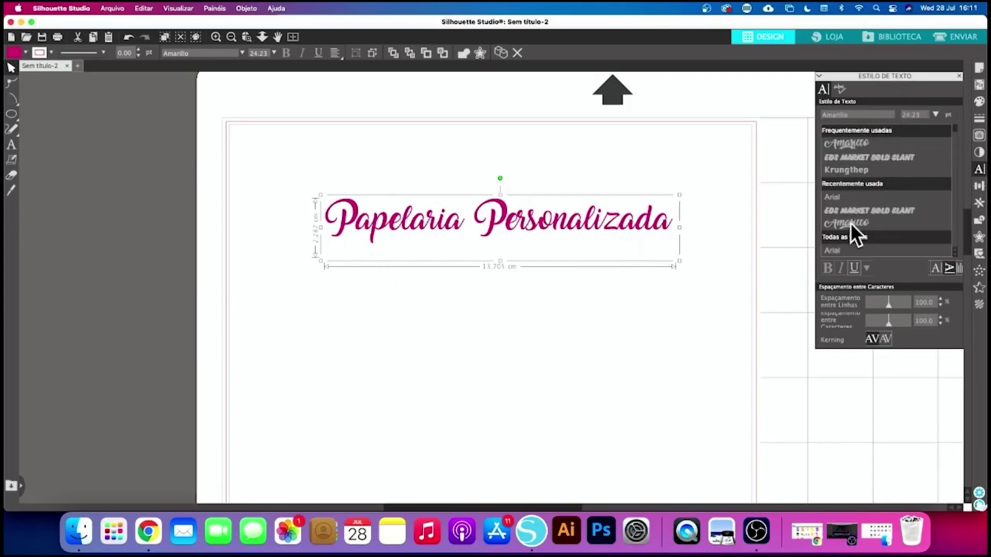
pyautogui.click(410, 136)
pyautogui.moveTo(567, 236); pyautogui.dragTo(555, 237)
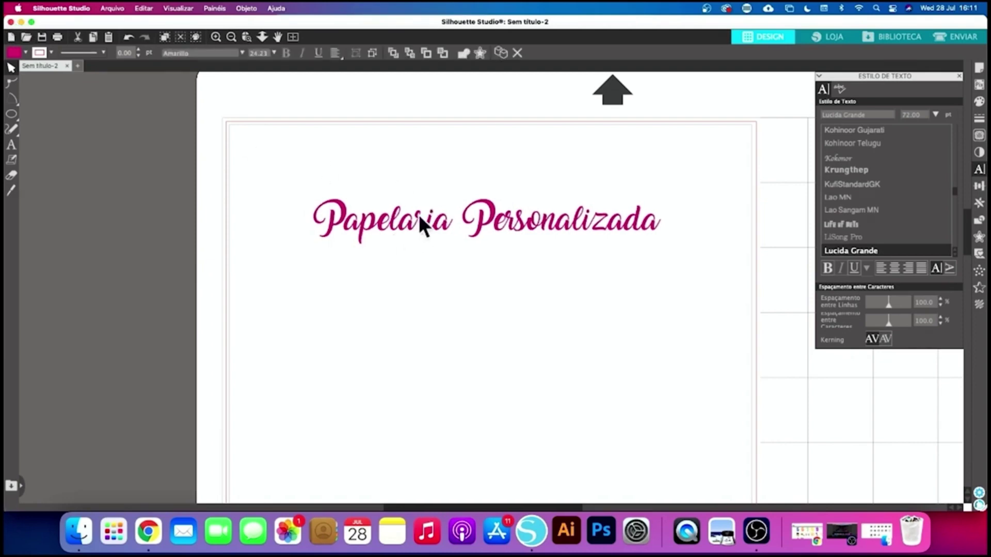
pyautogui.moveTo(420, 223); pyautogui.dragTo(441, 215)
# Switch to Chrome, search Google for "fontes gratis" in a new tab, review the font sites listed, and close that tab.
pyautogui.click(20, 22)
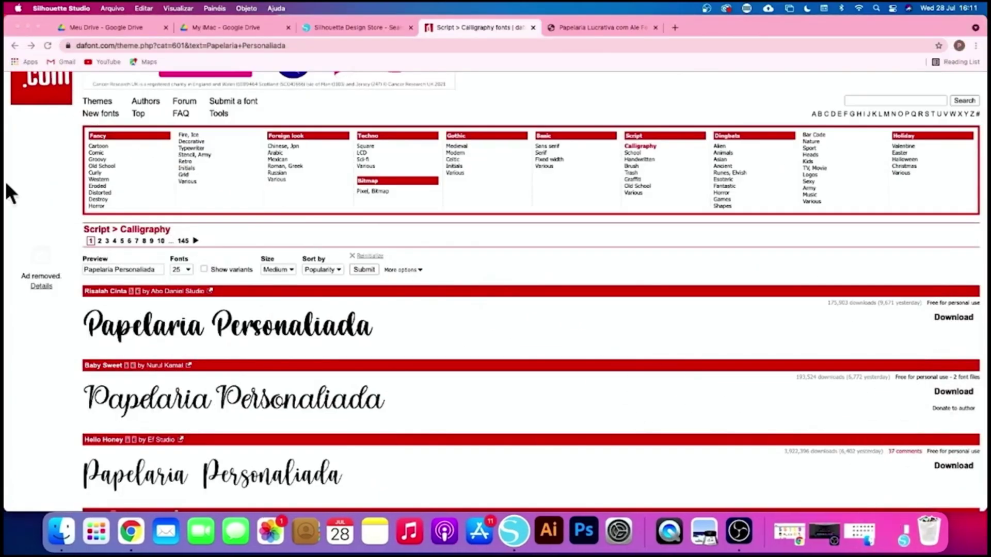
pyautogui.scroll(2, 520, 283)
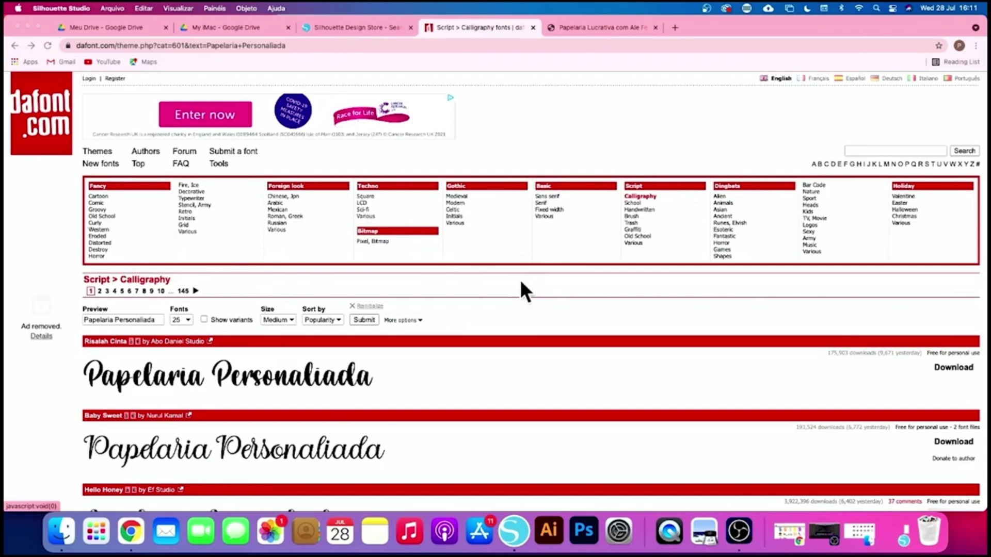
pyautogui.click(675, 27)
pyautogui.click(467, 233)
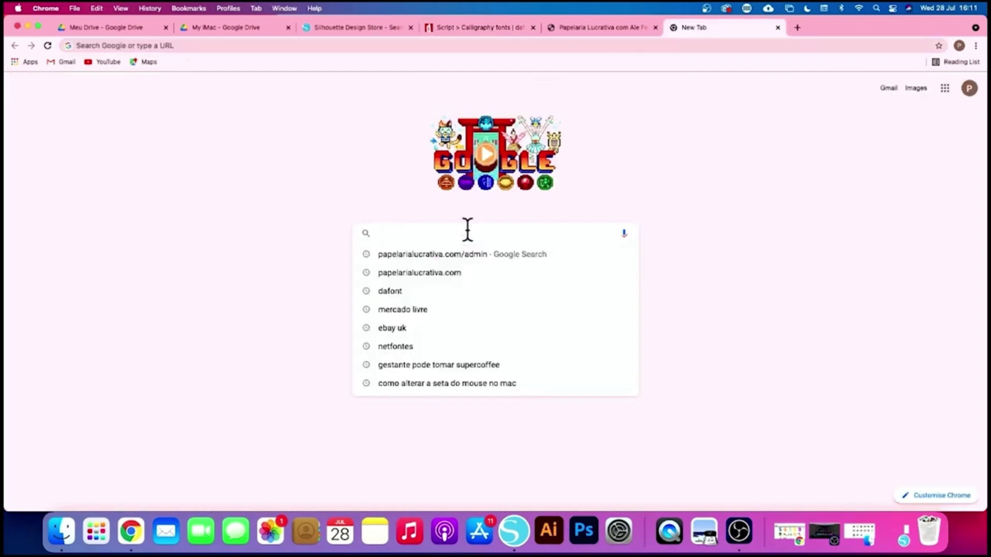
pyautogui.write('bai')
pyautogui.press('Escape')
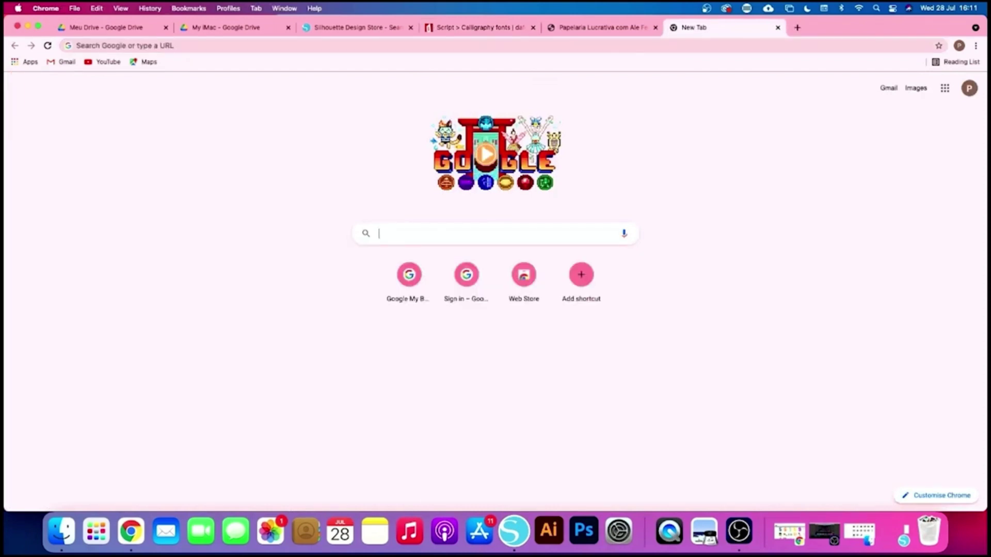
pyautogui.write('fob')
pyautogui.press('BackSpace')
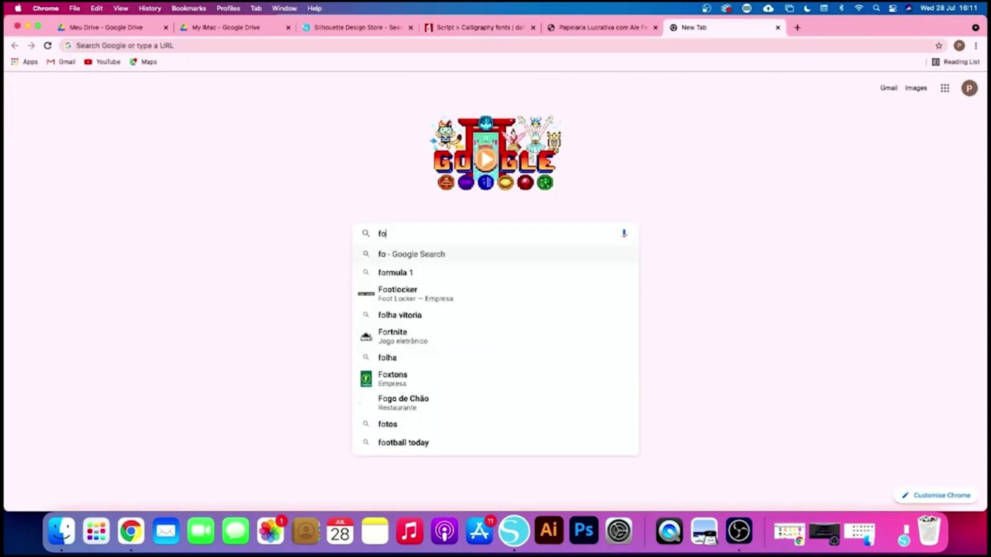
pyautogui.write('ntes ')
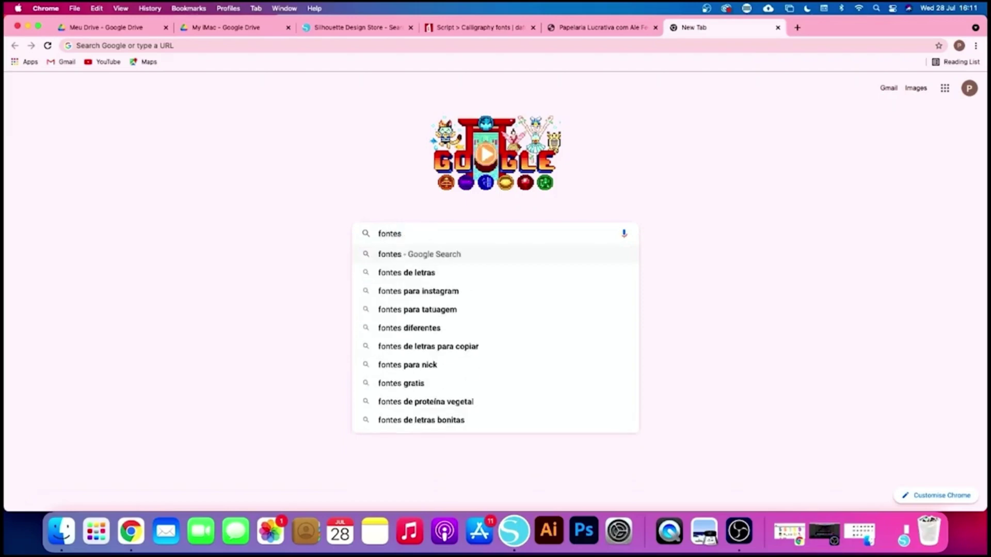
pyautogui.write('grat')
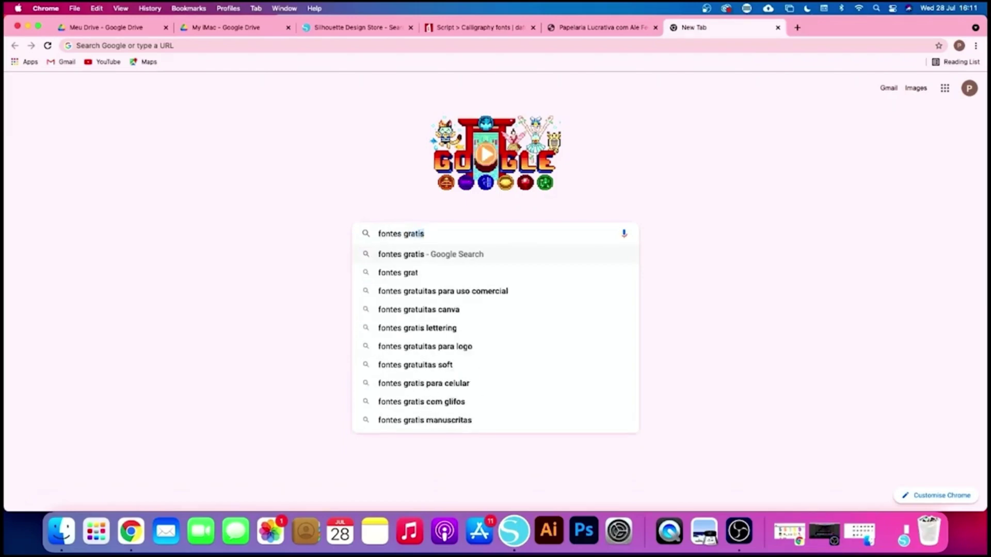
pyautogui.press('Return')
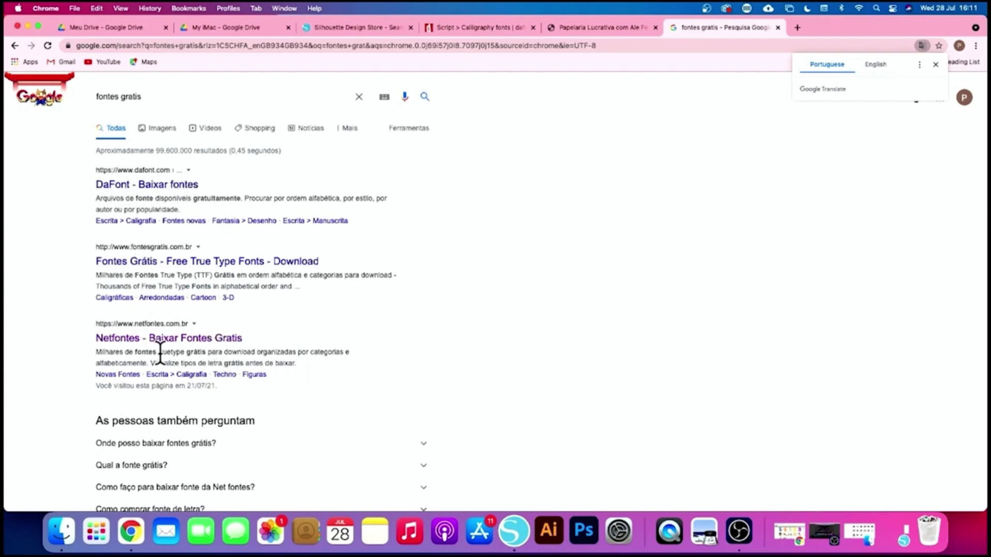
pyautogui.click(778, 28)
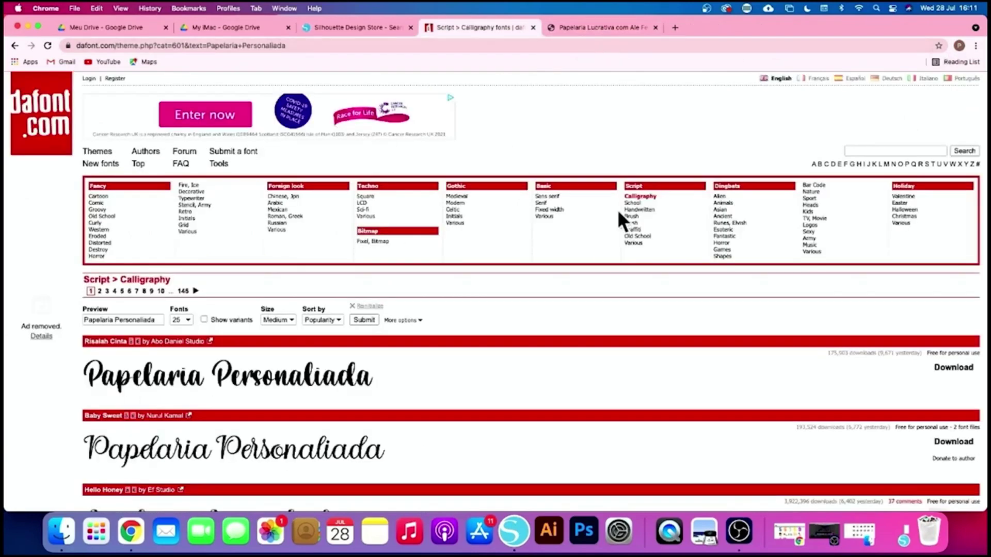
# Look over the DaFont font categories and open the alphabetical list of fonts under letter A.
pyautogui.scroll(-3, 625, 126)
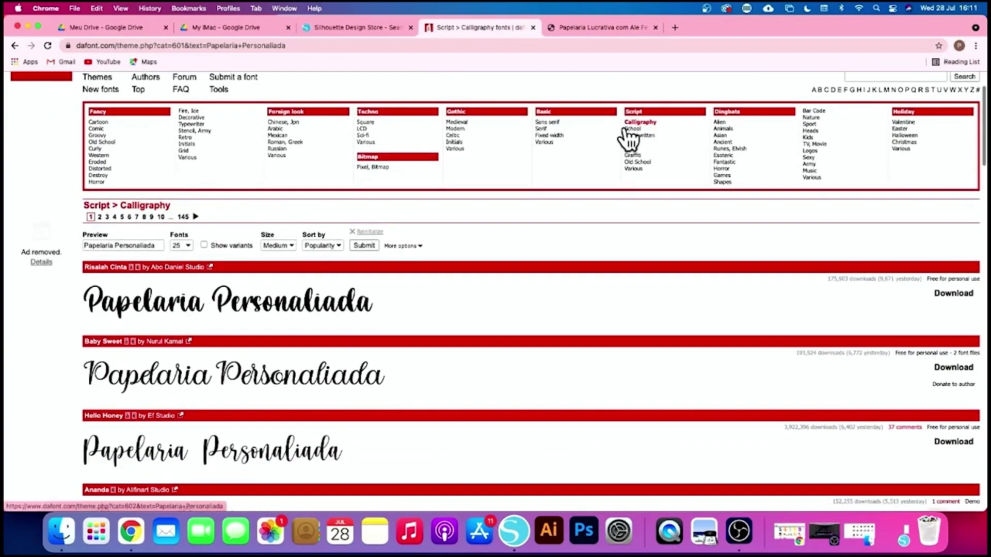
pyautogui.scroll(3, 624, 126)
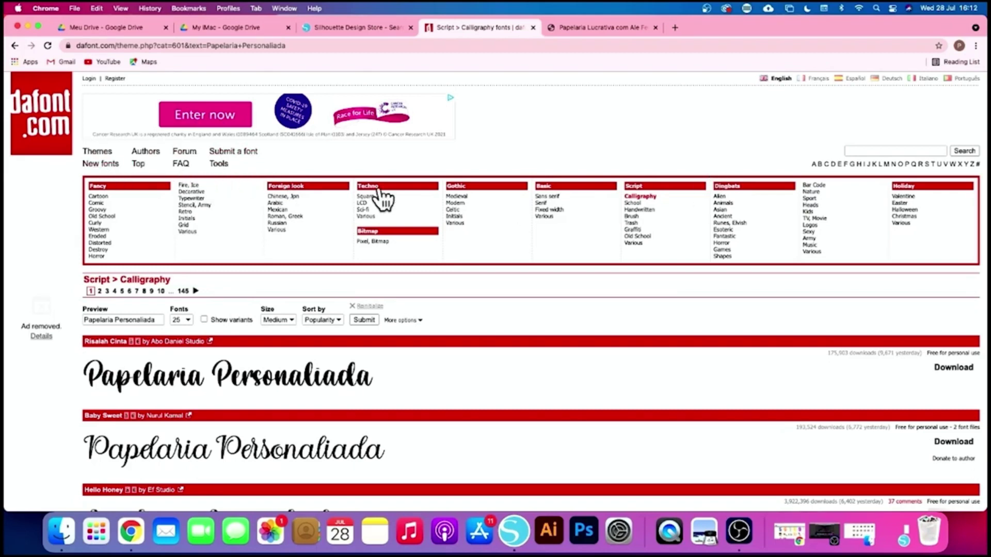
pyautogui.click(812, 164)
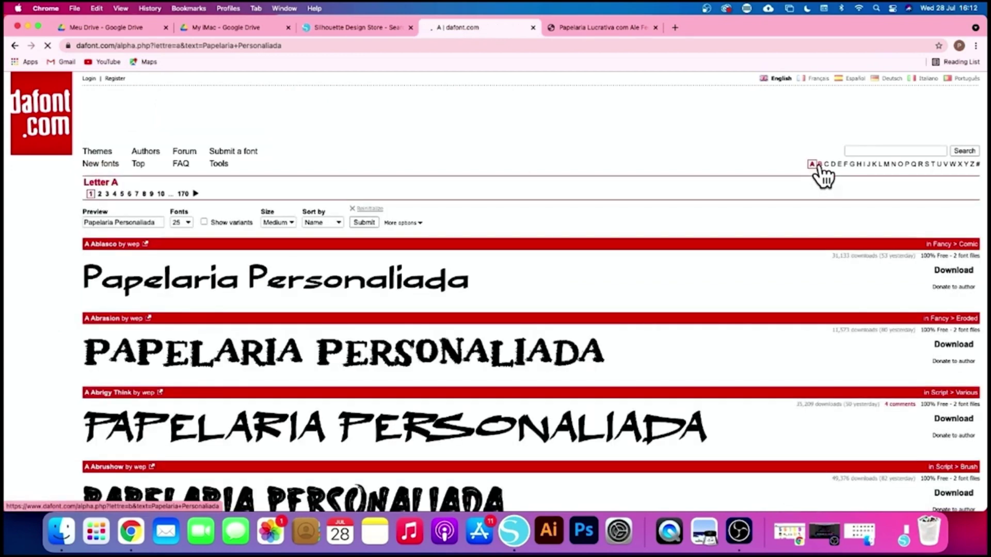
# Open the alphabetical font list under letter B and search DaFont for "amarillo".
pyautogui.click(820, 166)
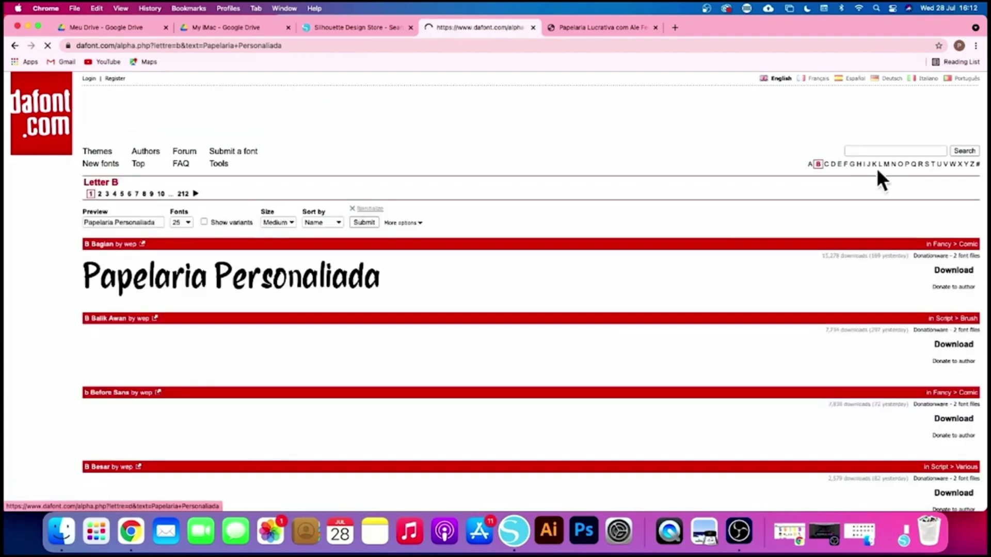
pyautogui.click(855, 151)
pyautogui.write('ama')
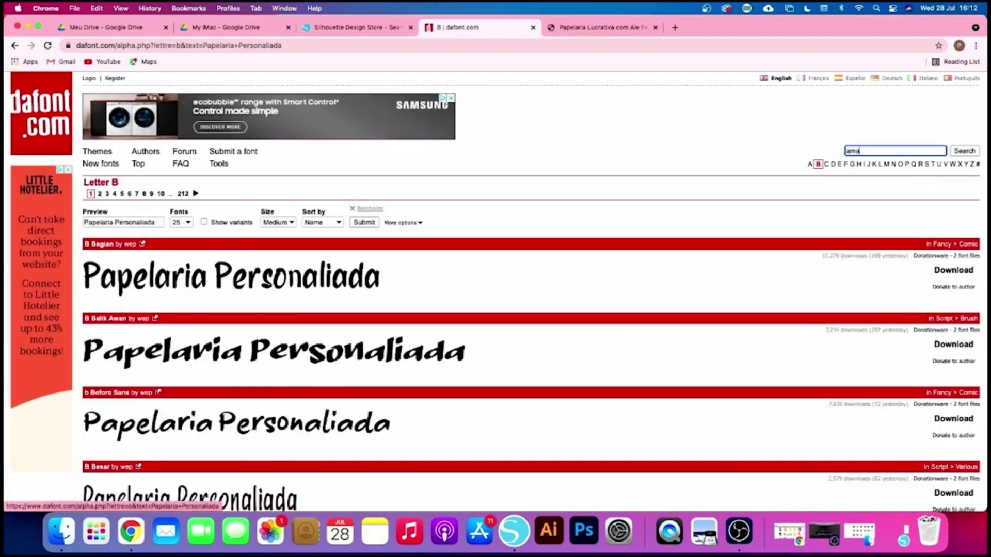
pyautogui.write('rillo')
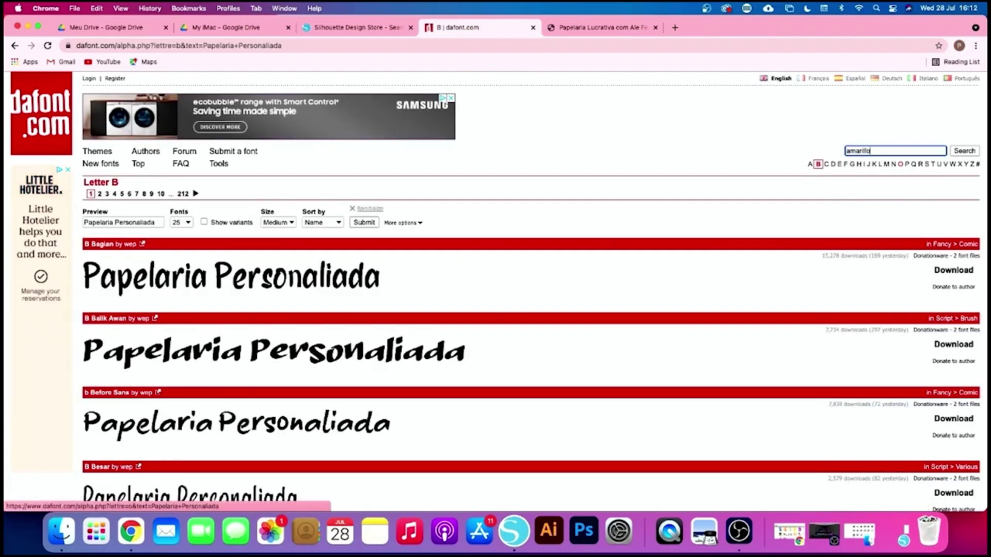
pyautogui.press('Return')
pyautogui.scroll(-3, 522, 289)
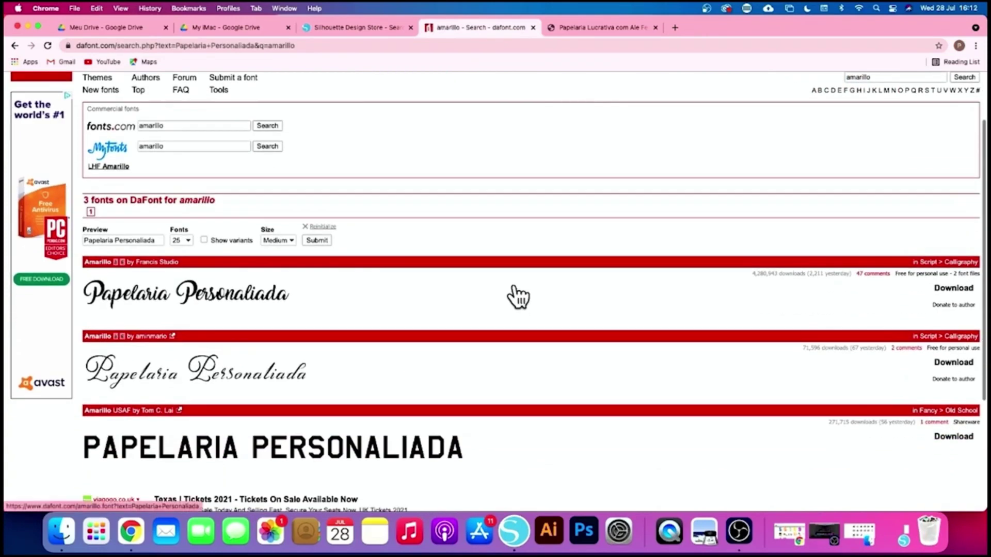
# Highlight the name of the first Amarillo font, open its page, and return to the search results.
pyautogui.moveTo(84, 260); pyautogui.dragTo(107, 263)
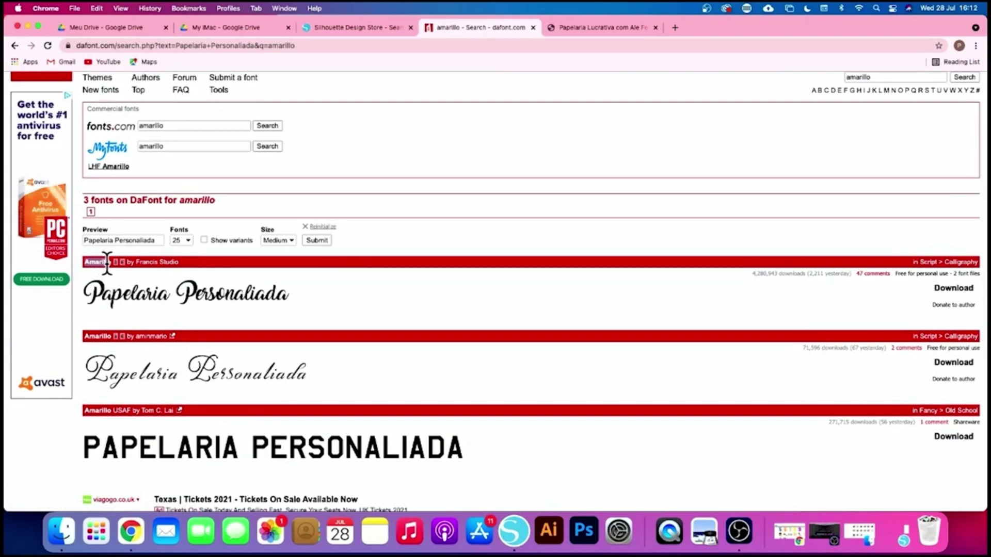
pyautogui.doubleClick(83, 261)
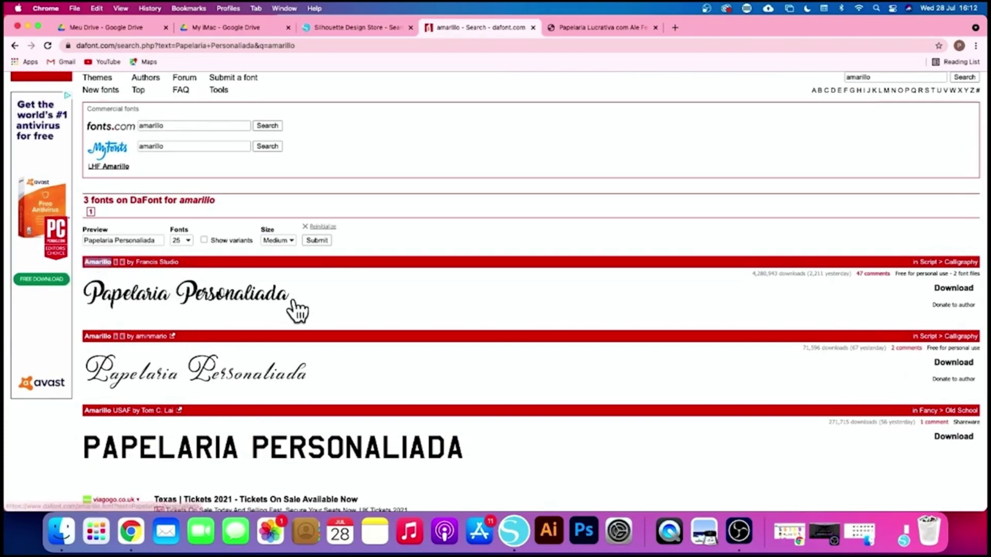
pyautogui.click(367, 299)
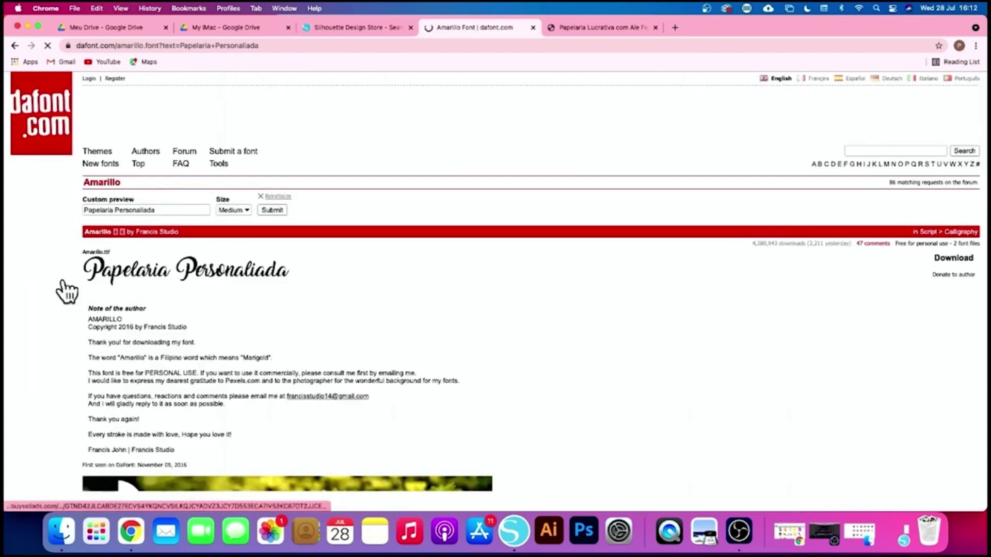
pyautogui.click(16, 45)
# Open the alphabetical font list under letter C and look through its previews.
pyautogui.scroll(2, 889, 237)
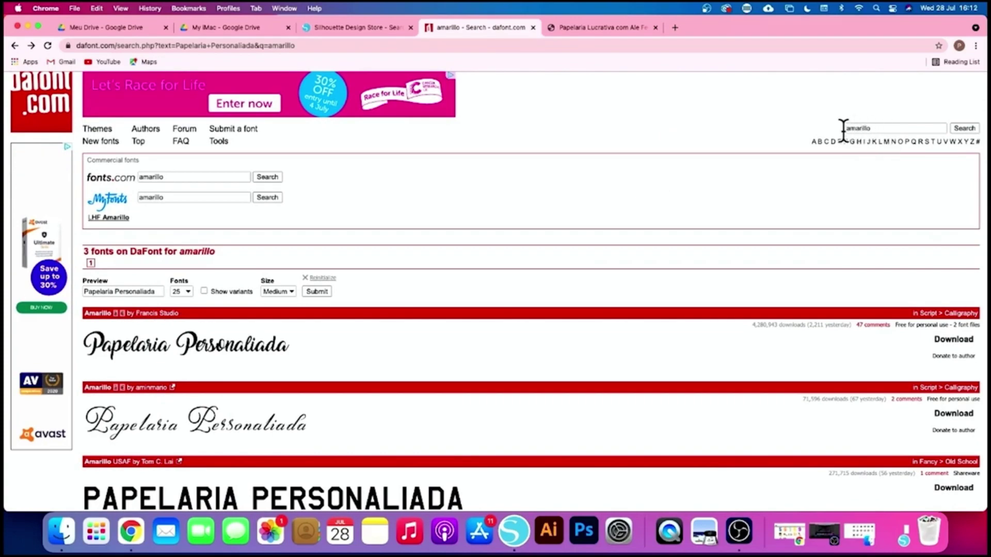
pyautogui.click(825, 142)
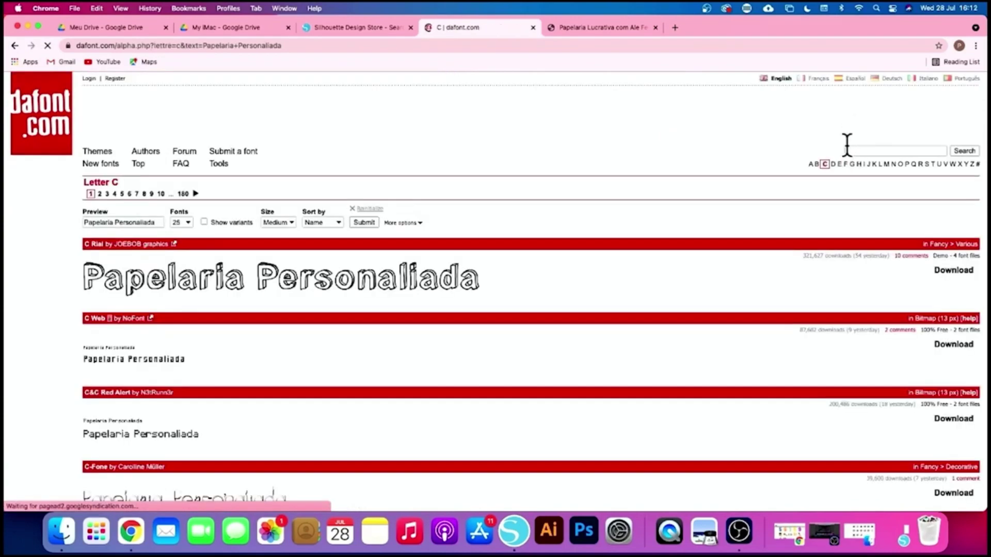
pyautogui.scroll(-10, 581, 311)
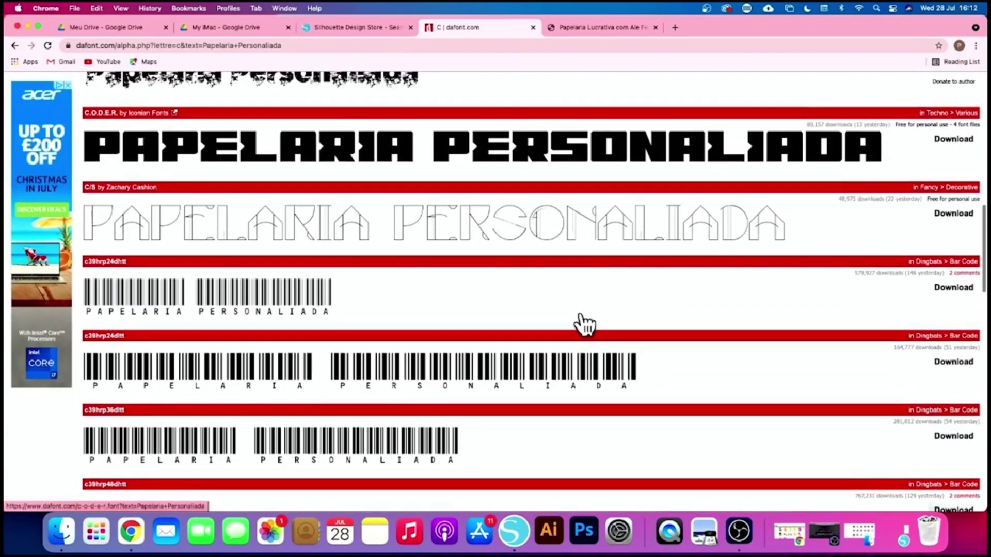
pyautogui.scroll(15, 579, 324)
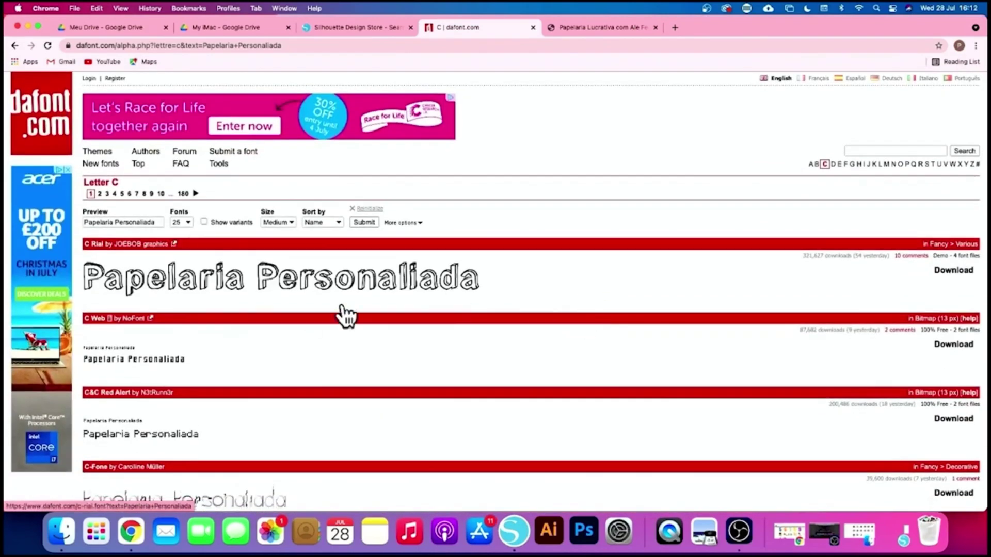
pyautogui.scroll(-2, 345, 310)
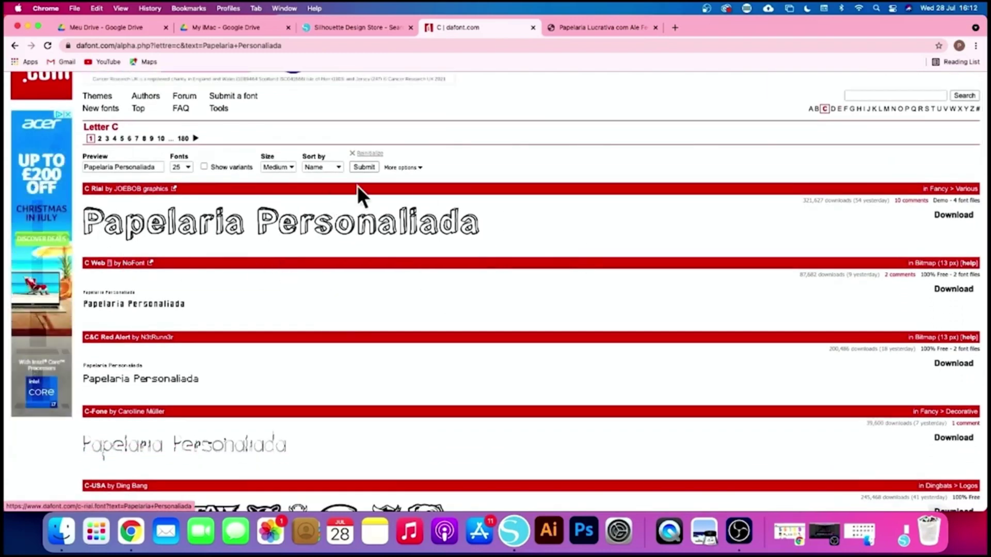
# Replace the preview text with a sample first name followed by 8 and apply it to the letter C fonts.
pyautogui.click(160, 167)
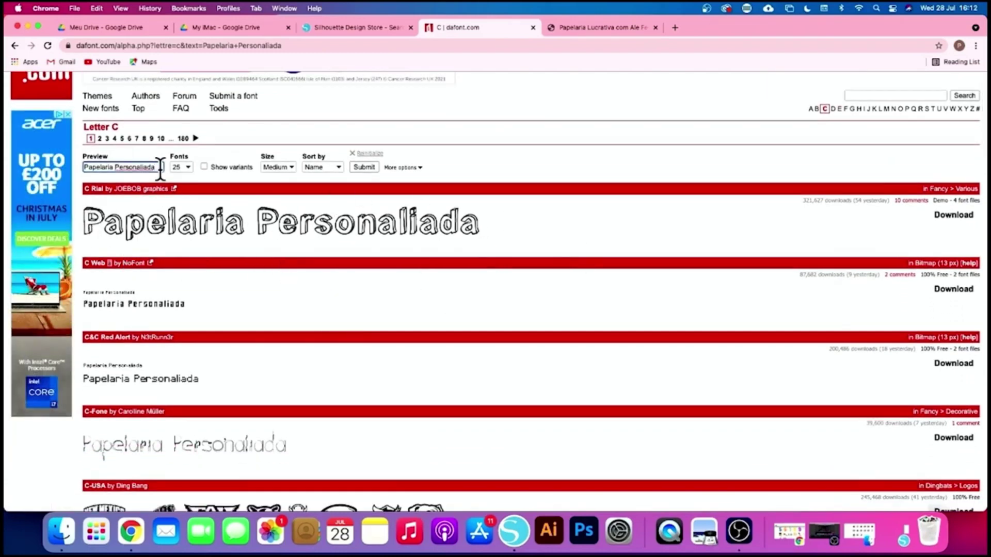
pyautogui.press('BackSpace')
pyautogui.press('BackSpace')
pyautogui.press('BackSpace')
pyautogui.press('BackSpace')
pyautogui.press('BackSpace')
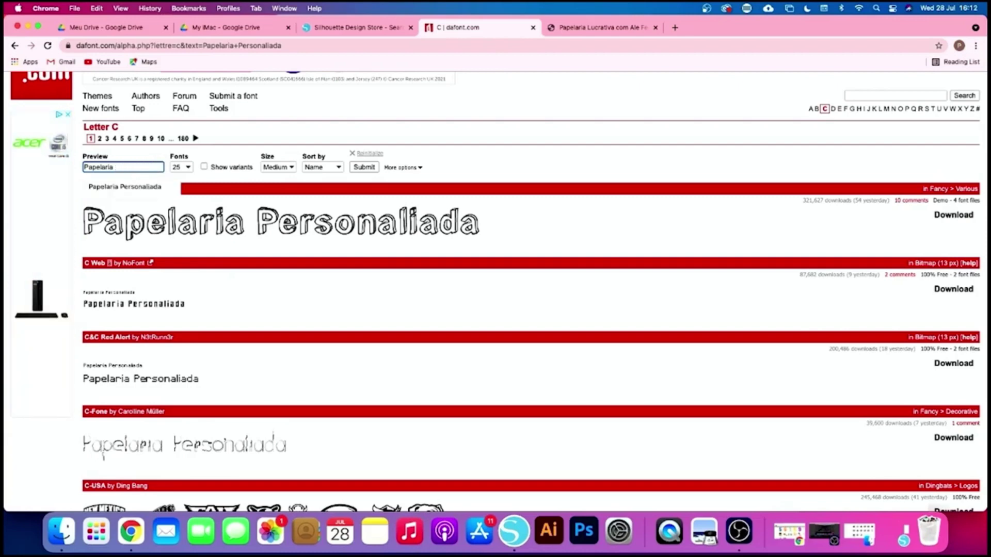
pyautogui.press('BackSpace')
pyautogui.press('BackSpace')
pyautogui.press('BackSpace')
pyautogui.press('BackSpace')
pyautogui.press('BackSpace')
pyautogui.press('BackSpace')
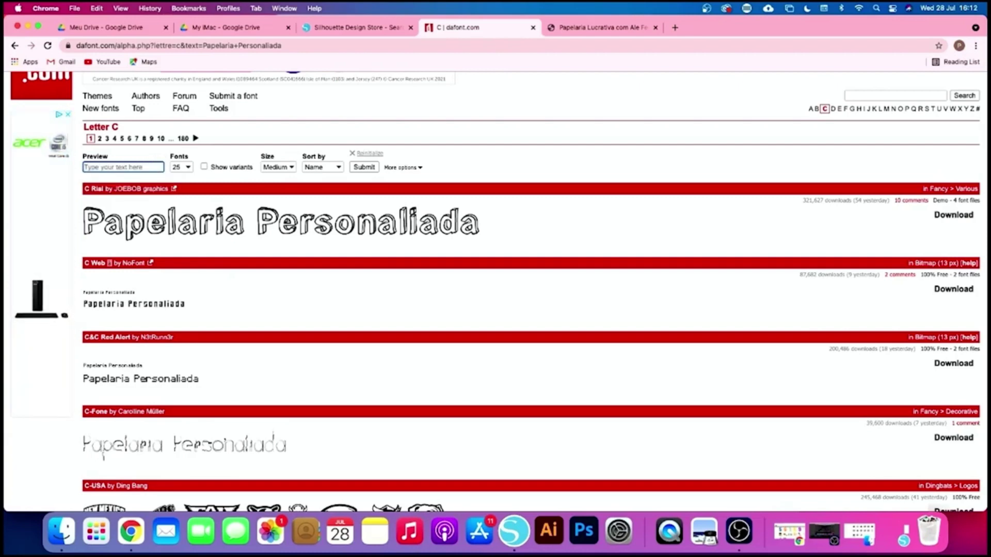
pyautogui.click(123, 167)
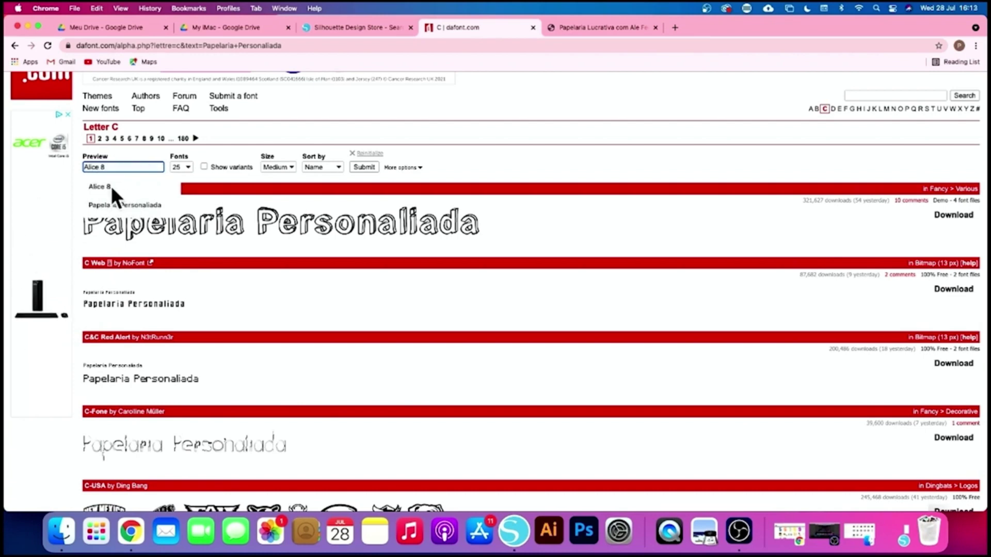
pyautogui.click(120, 187)
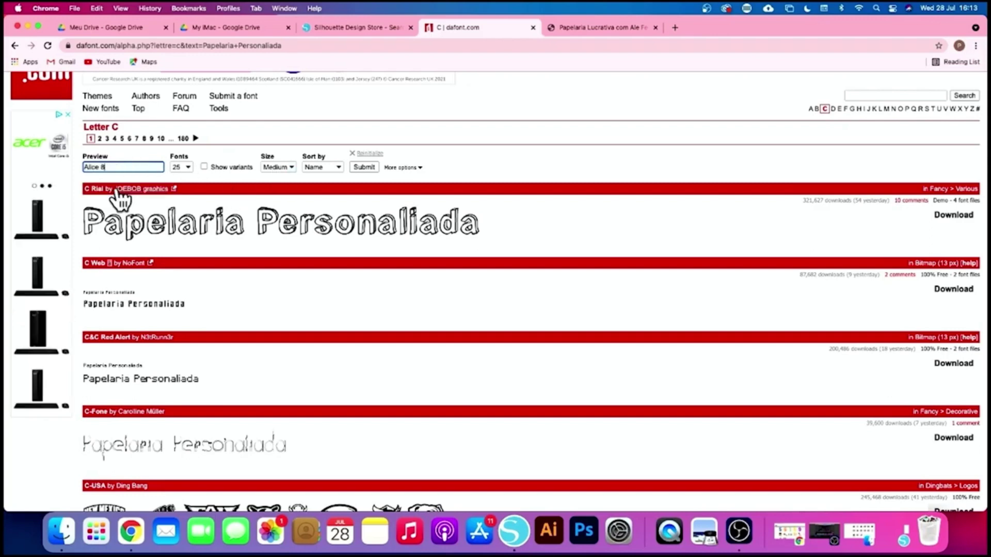
pyautogui.click(365, 168)
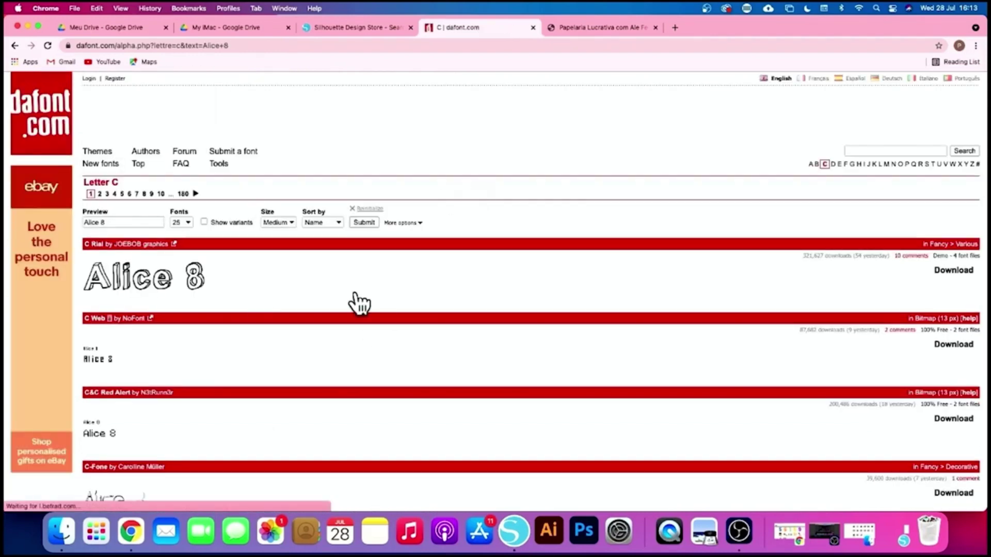
# Examine how the new preview text looks in the fonts on the first page of letter C.
pyautogui.scroll(-5, 356, 303)
pyautogui.scroll(5, 358, 303)
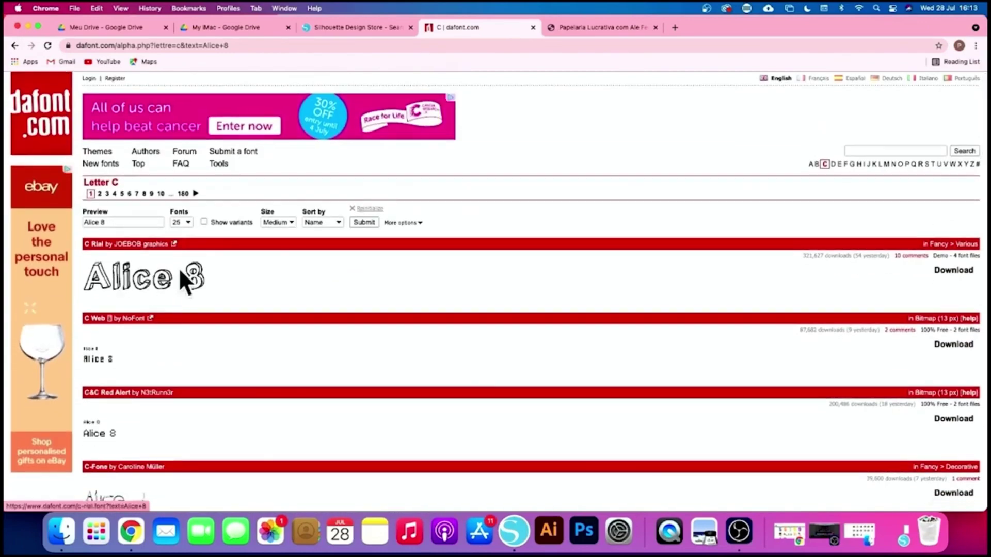
pyautogui.scroll(-8, 233, 350)
pyautogui.scroll(-15, 235, 351)
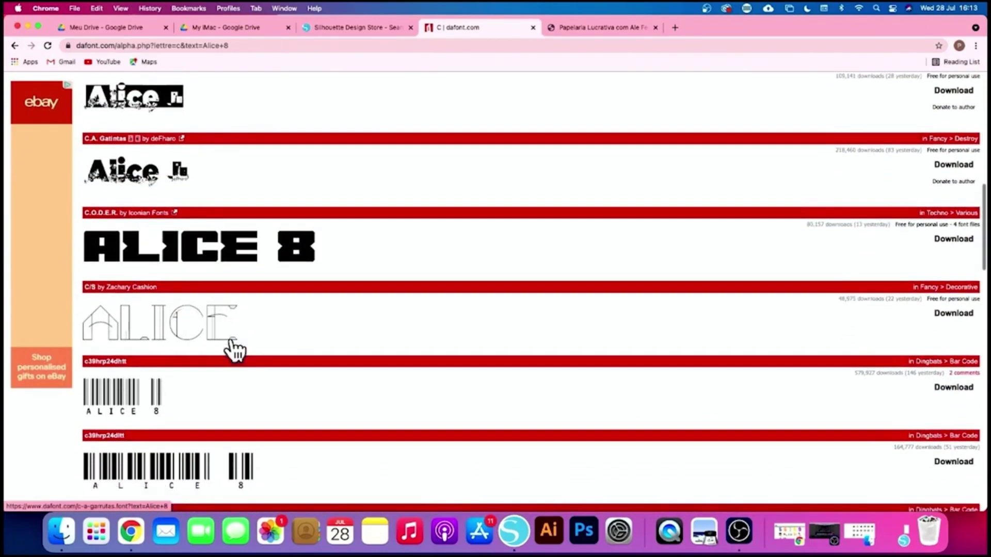
pyautogui.scroll(-14, 232, 341)
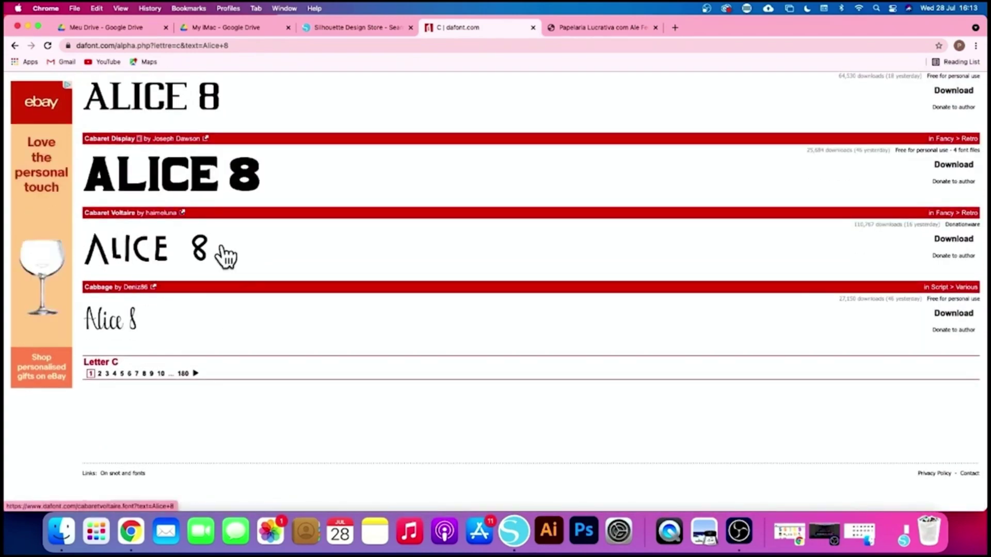
pyautogui.scroll(5, 472, 306)
pyautogui.scroll(12, 461, 305)
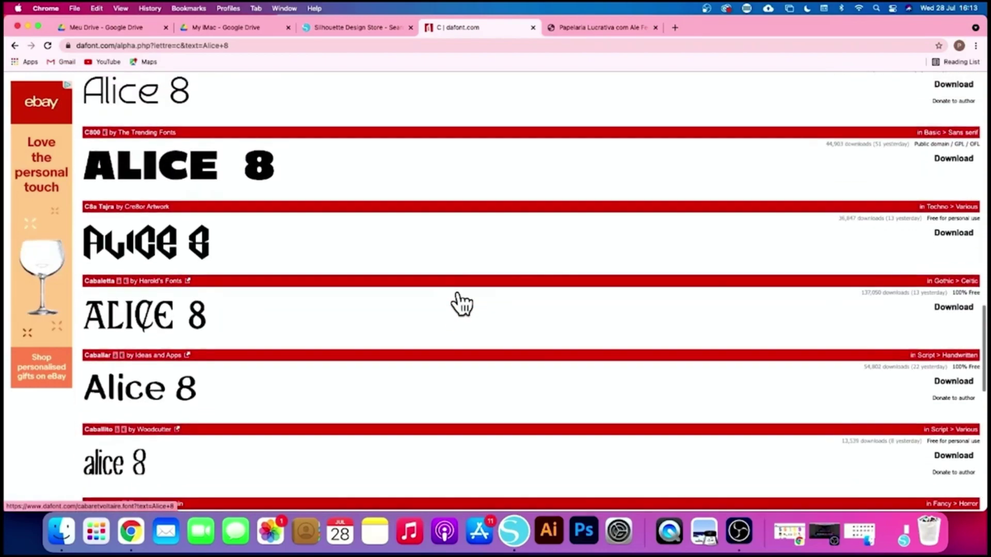
pyautogui.scroll(5, 457, 290)
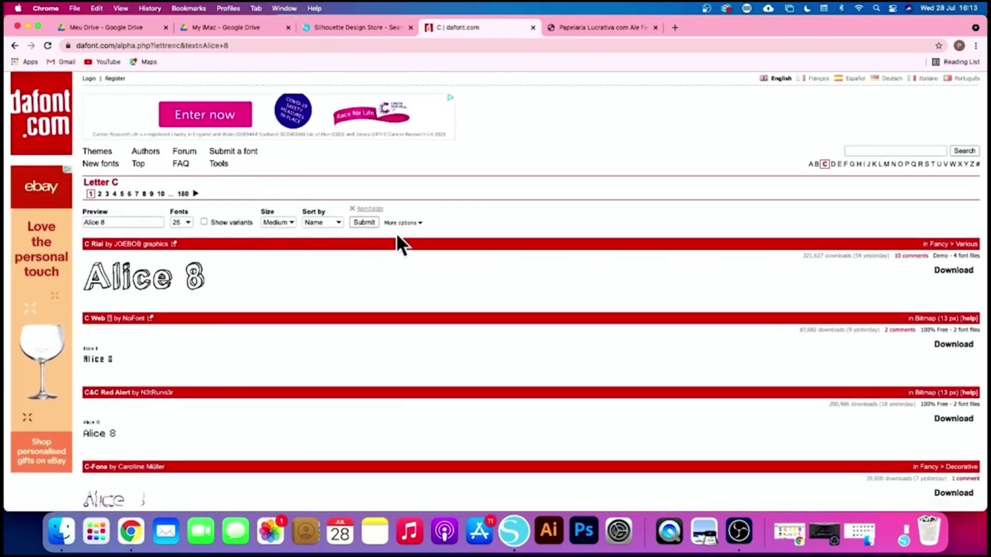
# Browse more alphabetical font lists, including letter E, and stop at letter X.
pyautogui.click(839, 164)
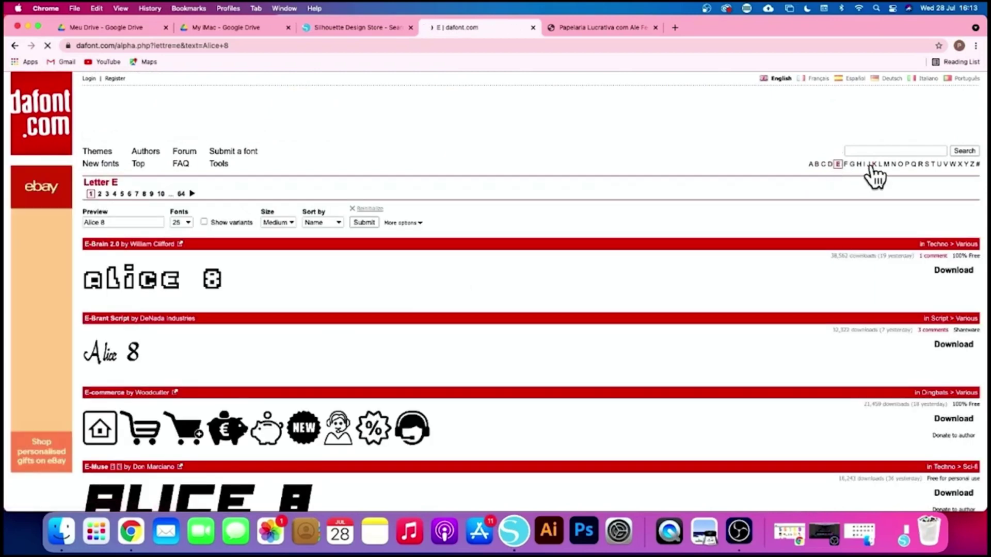
pyautogui.click(879, 165)
pyautogui.click(958, 164)
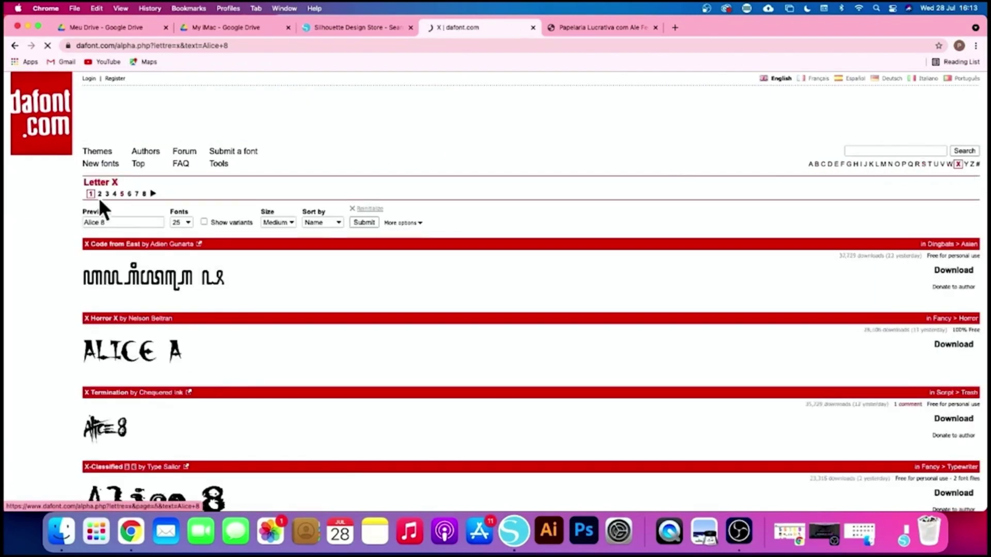
# Set the preview text to "Papelaria Lucrativa" and apply it to the letter X fonts.
pyautogui.tripleClick(142, 222)
pyautogui.write('pelaria Personaliada')
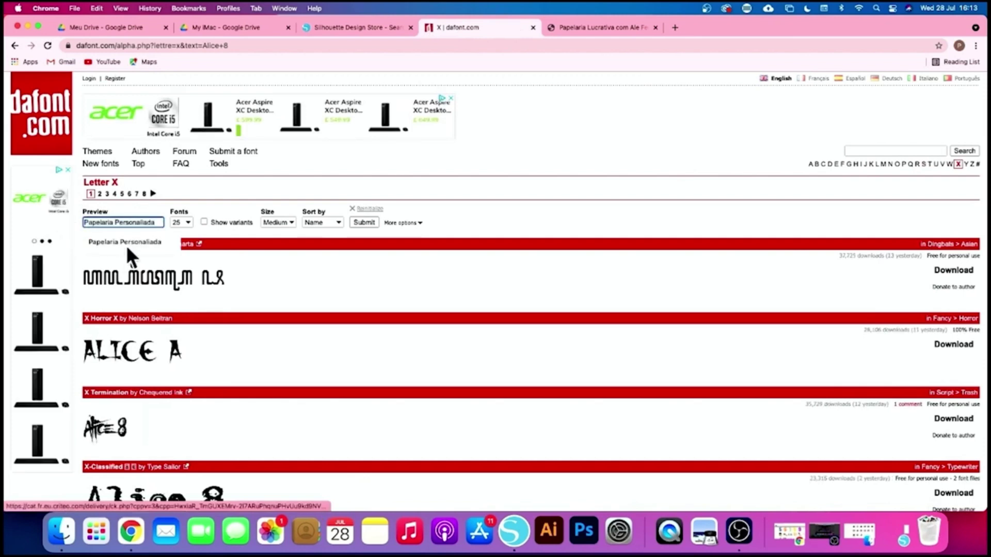
pyautogui.click(126, 242)
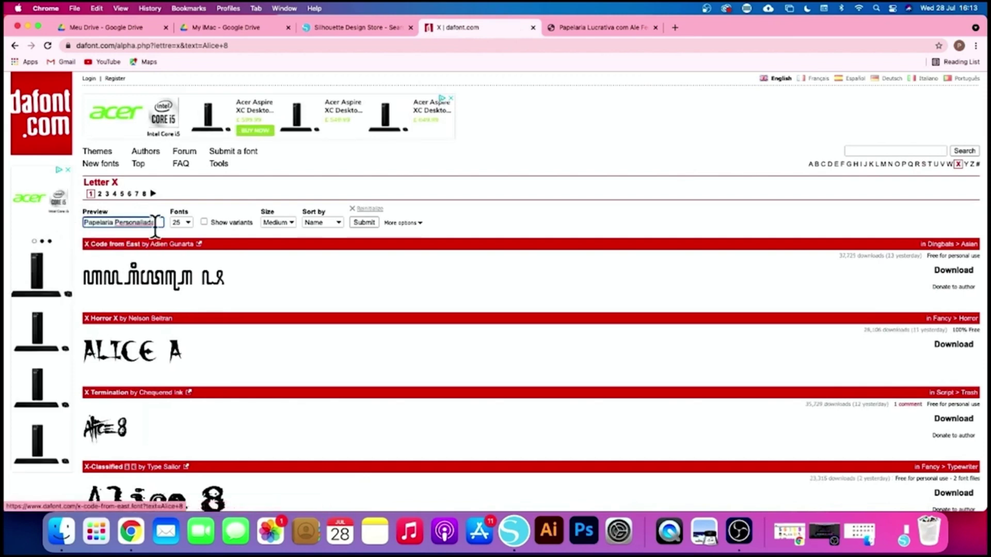
pyautogui.press('BackSpace')
pyautogui.press('BackSpace')
pyautogui.press('BackSpace')
pyautogui.press('BackSpace')
pyautogui.press('BackSpace')
pyautogui.press('BackSpace')
pyautogui.press('BackSpace')
pyautogui.press('BackSpace')
pyautogui.press('BackSpace')
pyautogui.press('BackSpace')
pyautogui.press('BackSpace')
pyautogui.press('BackSpace')
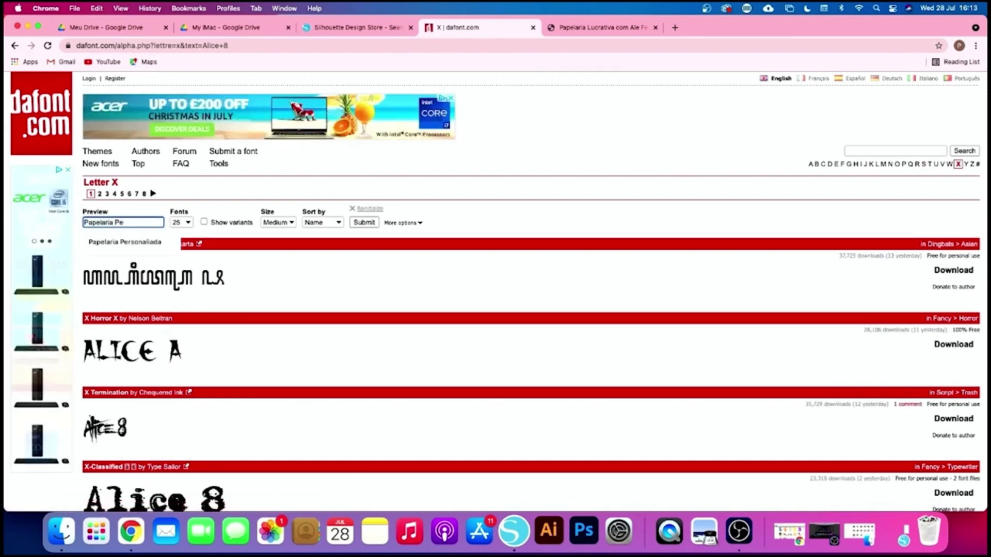
pyautogui.write('Lu')
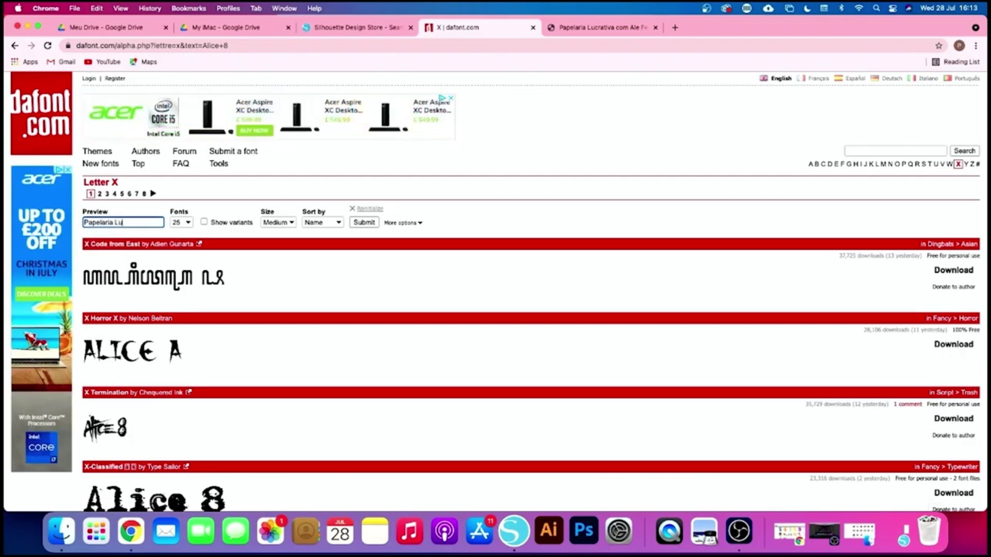
pyautogui.write('crativa')
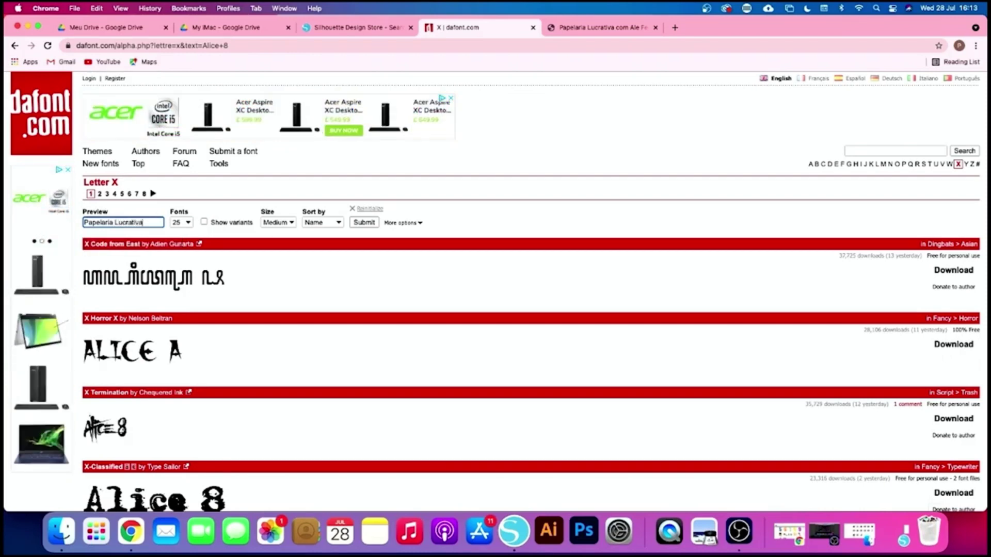
pyautogui.click(367, 220)
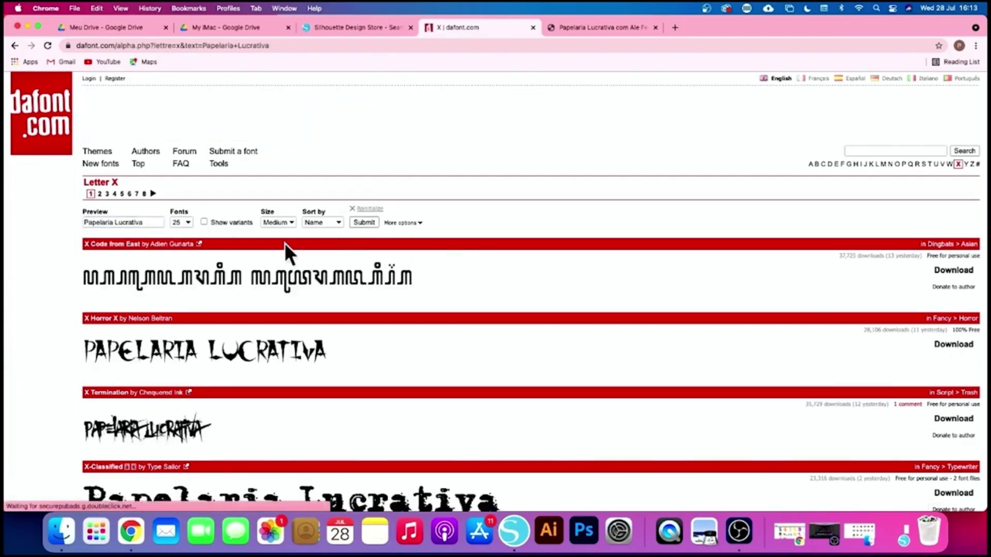
# Open the font themes overview, choose Cartoon under Fancy, and look through the cartoon font previews.
pyautogui.scroll(-2, 499, 330)
pyautogui.scroll(2, 475, 320)
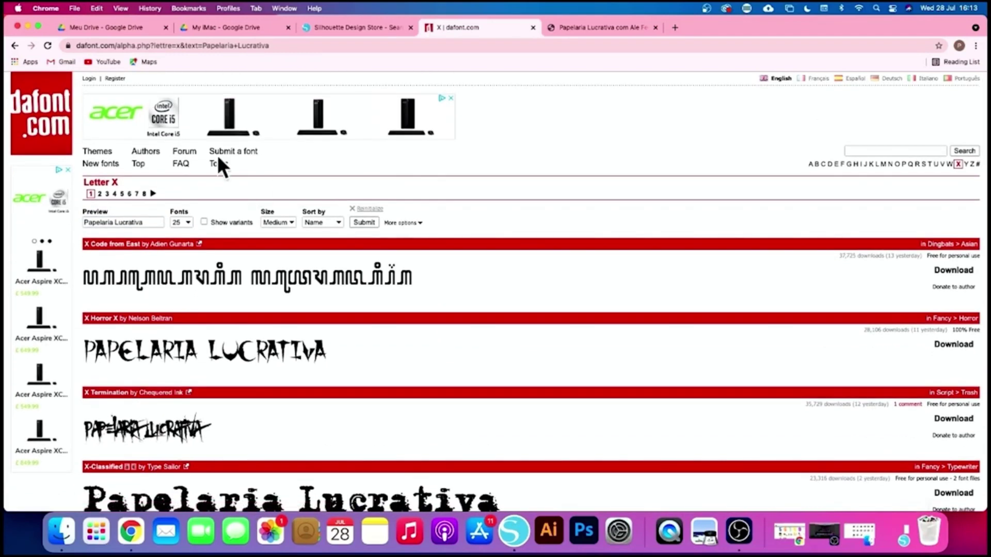
pyautogui.click(96, 152)
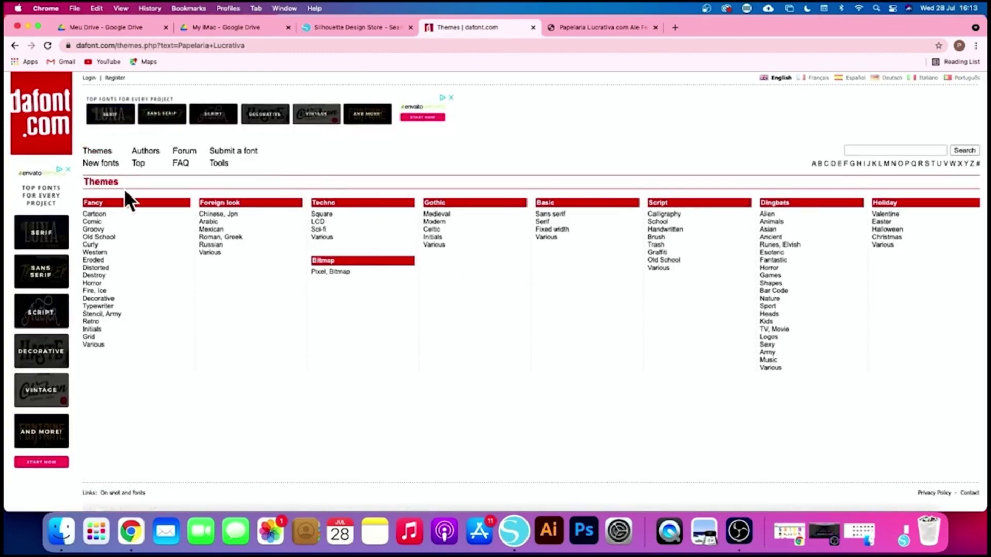
pyautogui.click(102, 214)
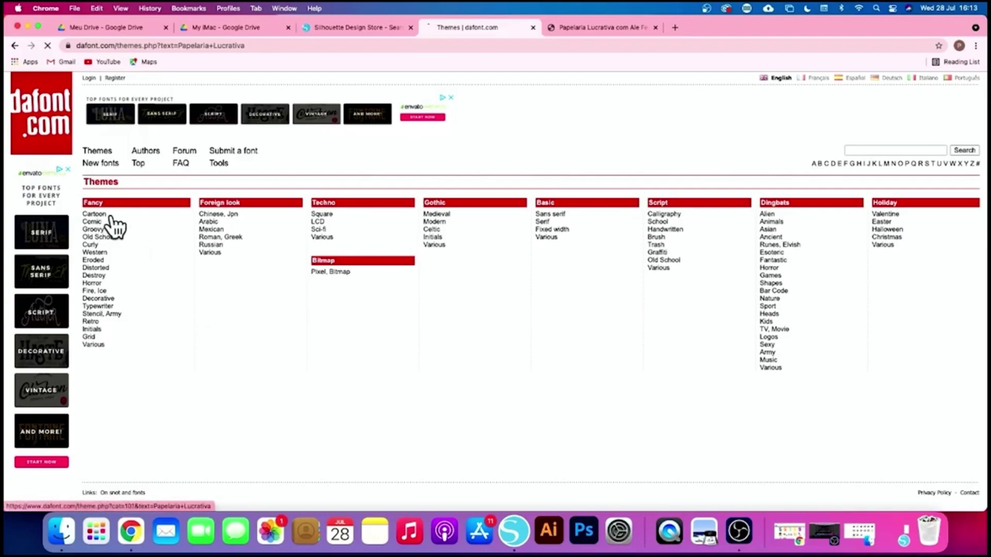
pyautogui.scroll(-3, 359, 407)
pyautogui.scroll(-10, 360, 404)
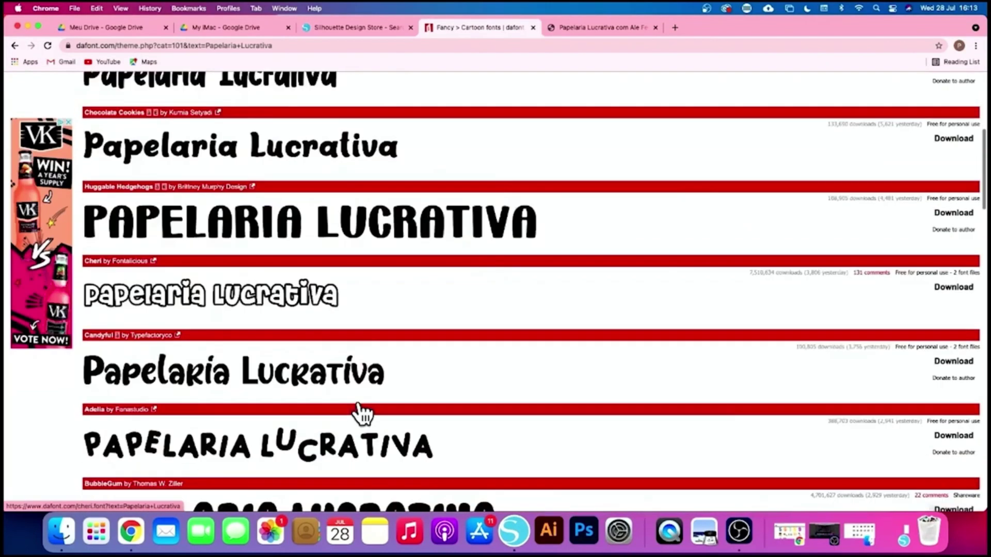
# Look through the remaining Cartoon font previews and return to the theme categories.
pyautogui.scroll(-2, 363, 413)
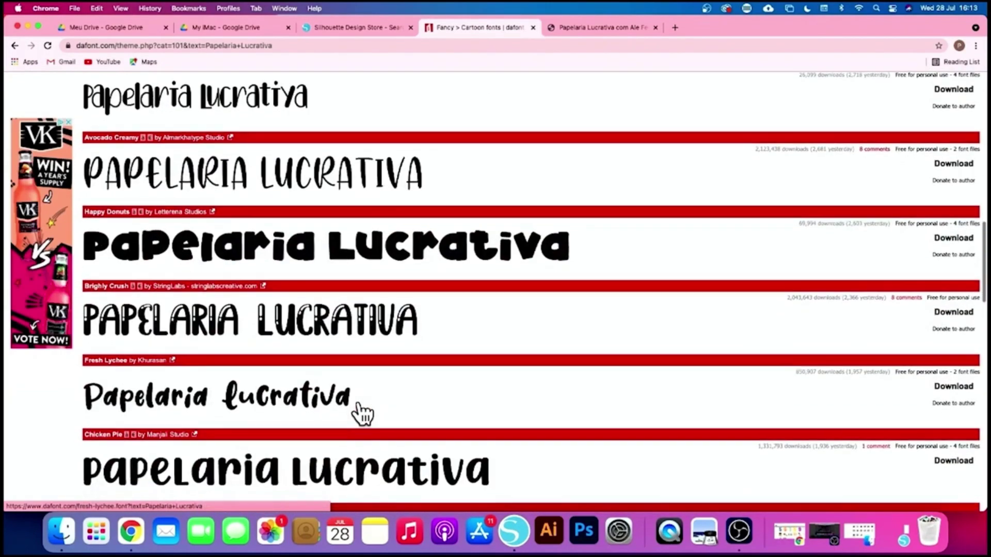
pyautogui.scroll(-10, 363, 413)
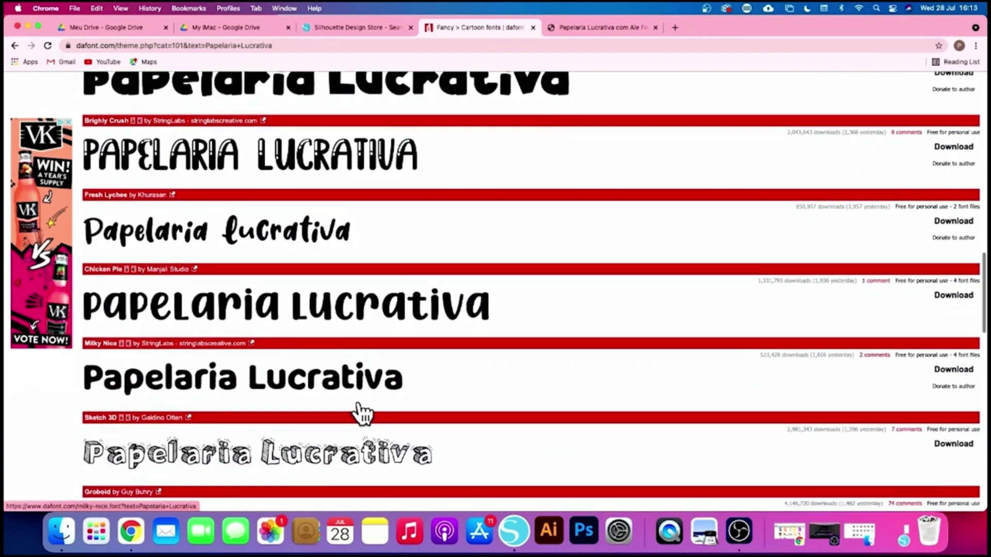
pyautogui.scroll(-5, 363, 413)
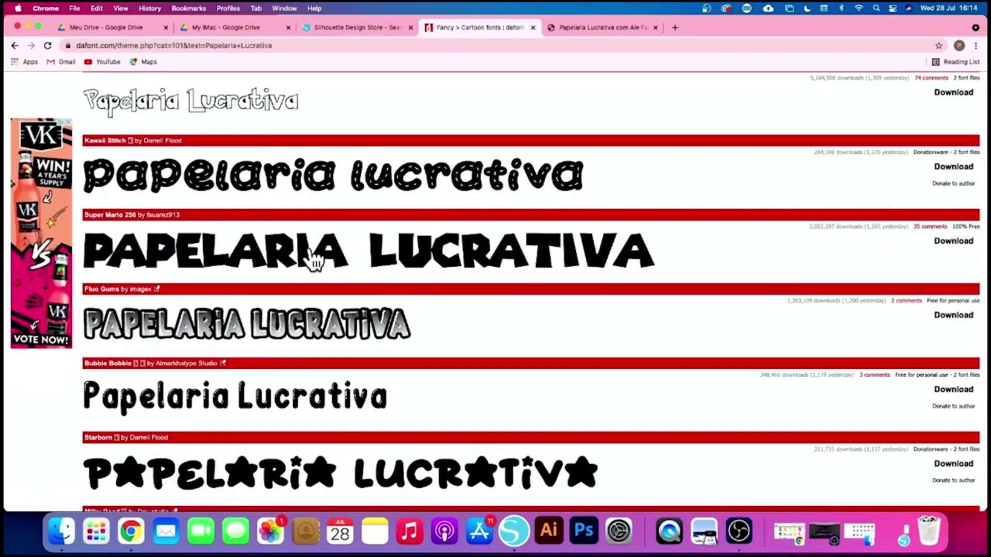
pyautogui.press('super+r')
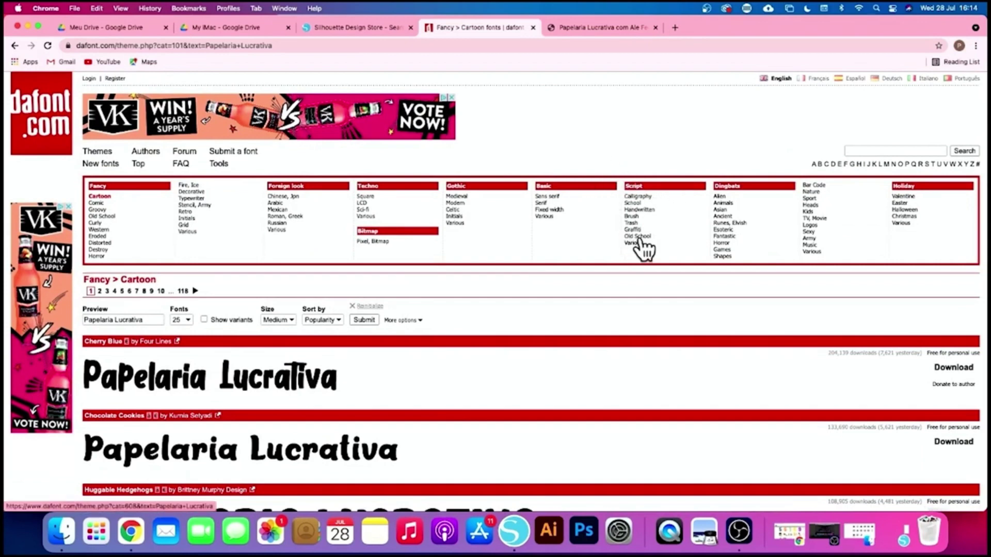
# Open the Calligraphy theme under Script, switch to Handwritten, and examine how the preview text looks in its first page of fonts.
pyautogui.click(648, 200)
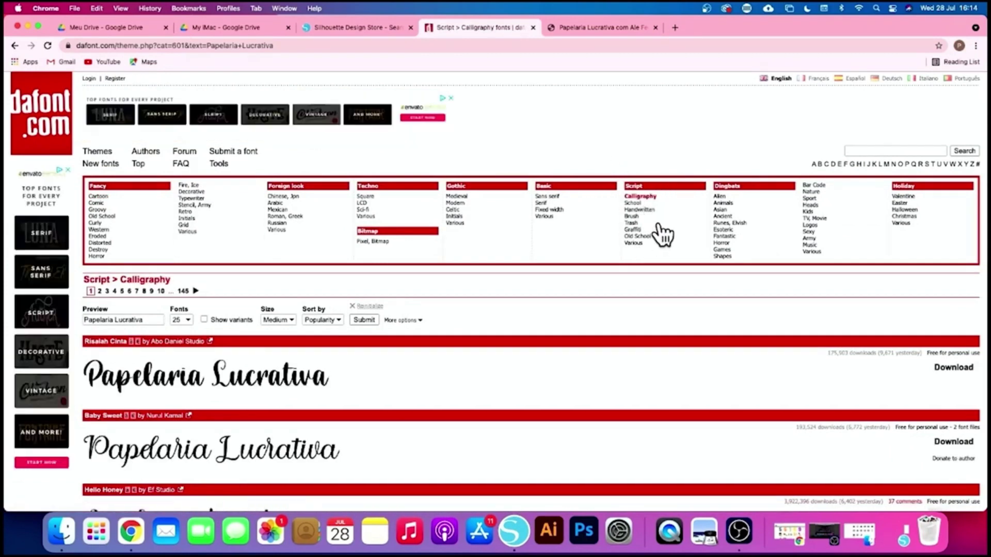
pyautogui.click(660, 211)
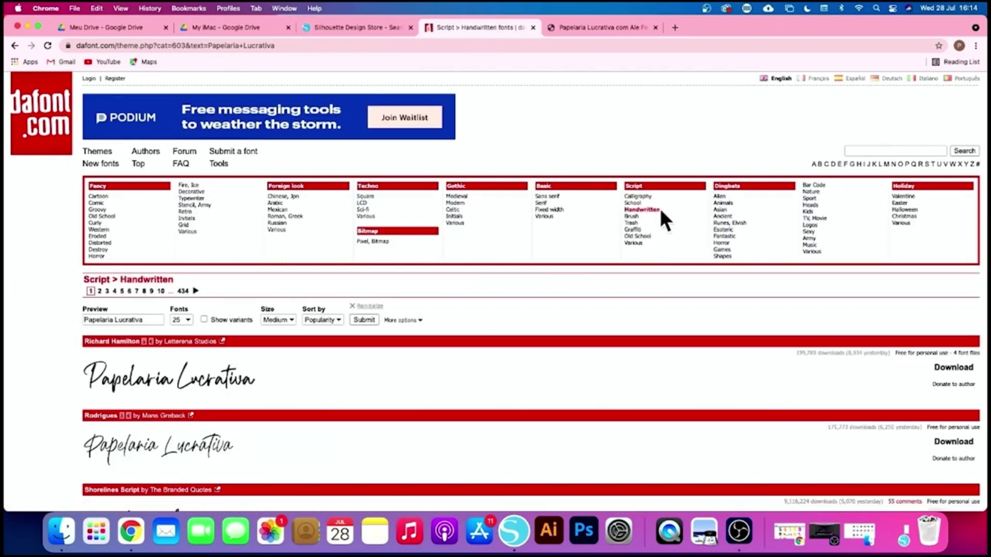
pyautogui.scroll(-3, 661, 209)
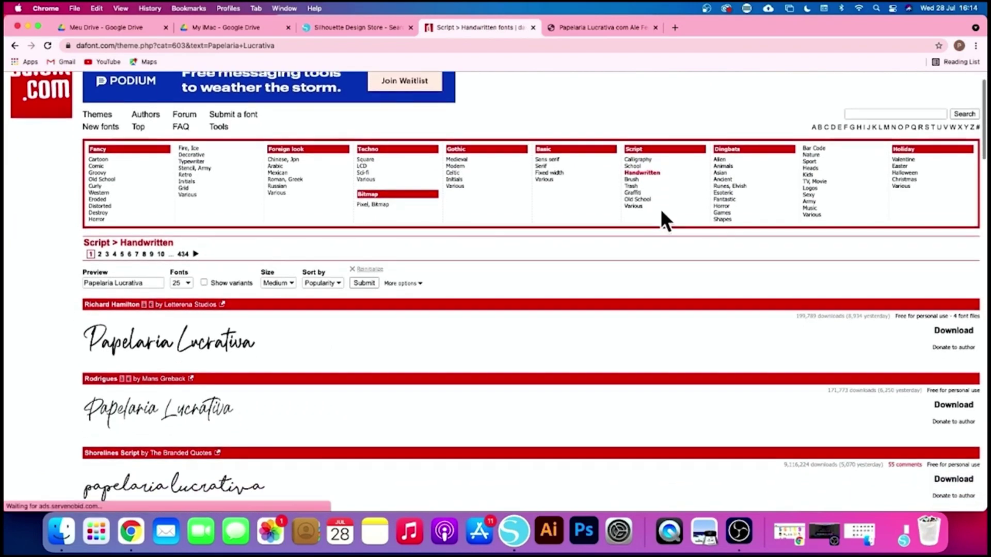
pyautogui.scroll(-15, 660, 211)
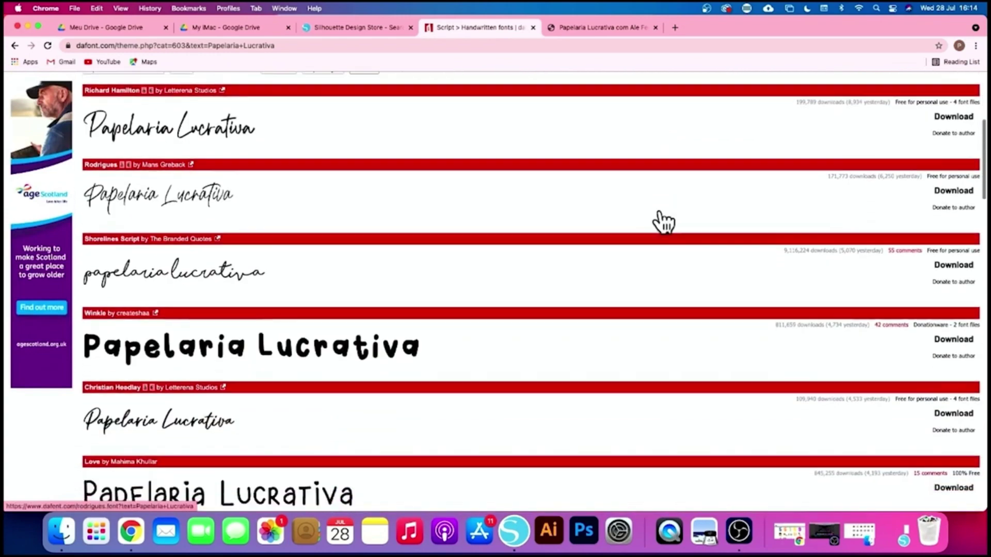
pyautogui.scroll(2, 661, 216)
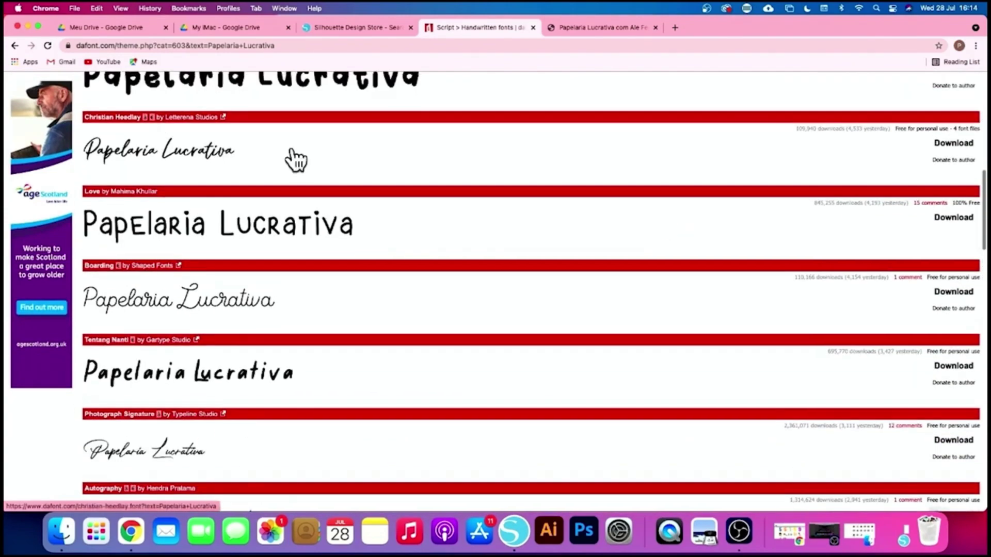
pyautogui.scroll(-16, 331, 177)
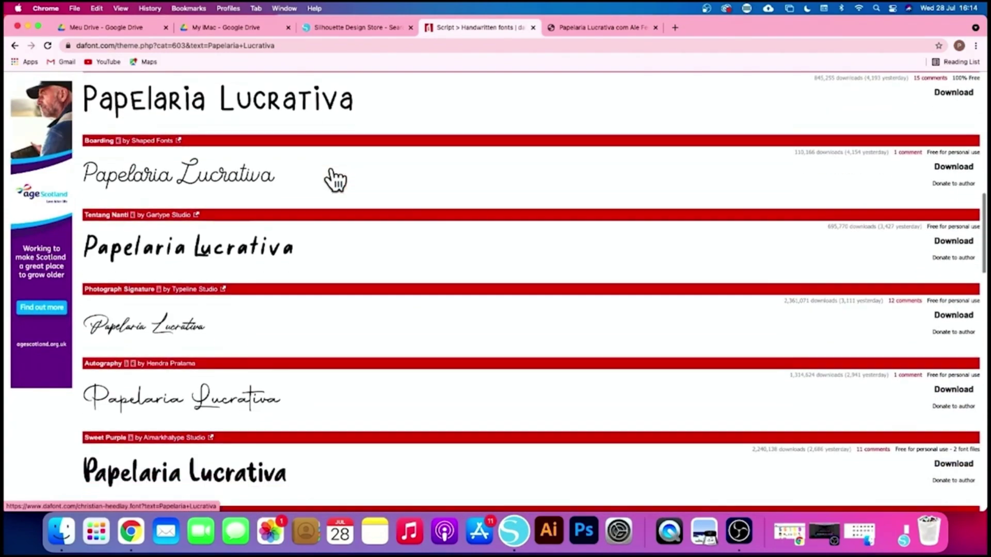
pyautogui.scroll(-16, 336, 180)
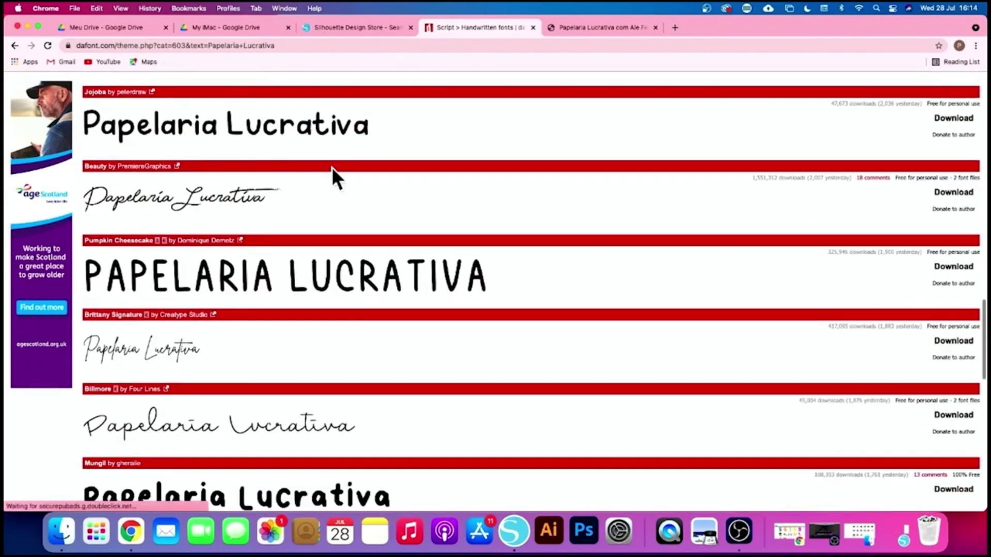
pyautogui.scroll(-20, 336, 179)
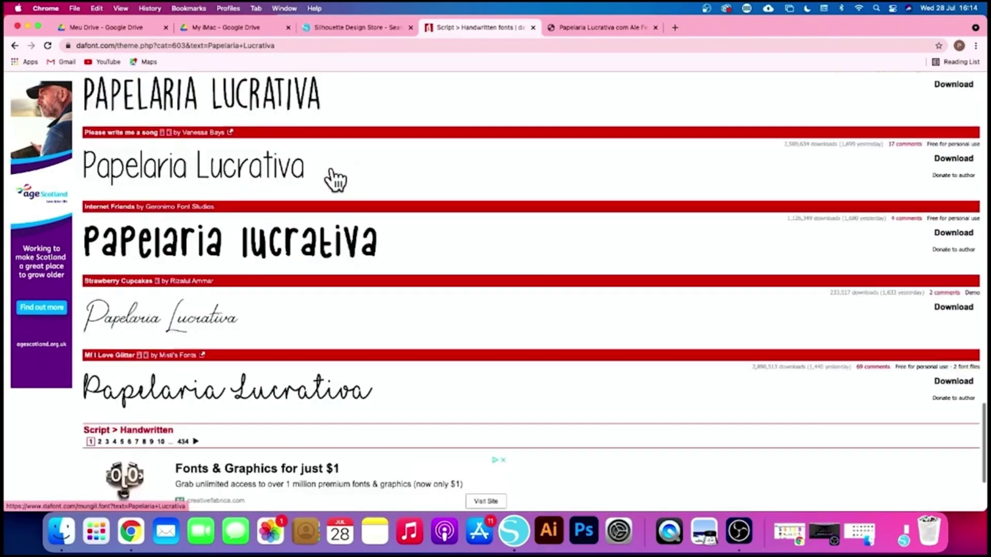
pyautogui.scroll(20, 336, 180)
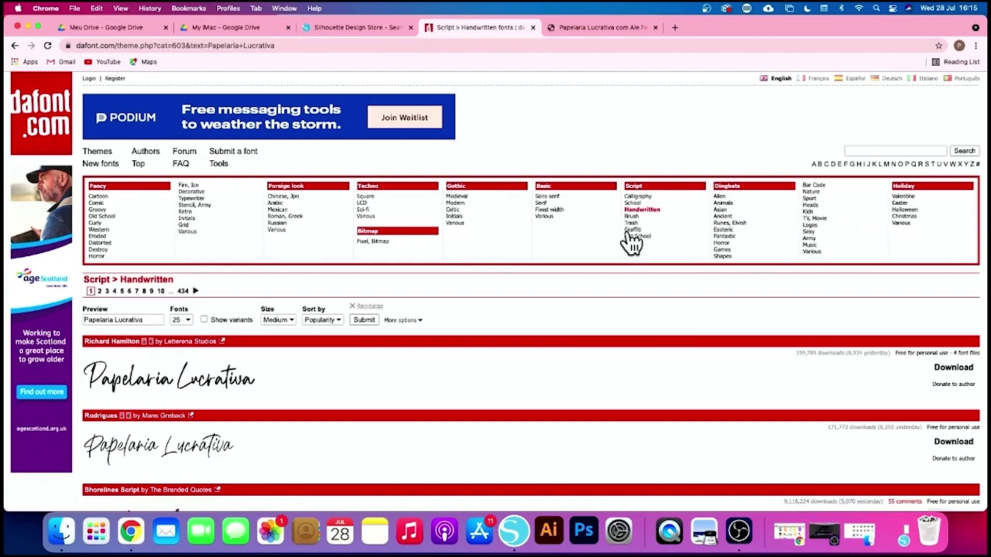
pyautogui.scroll(-5, 632, 242)
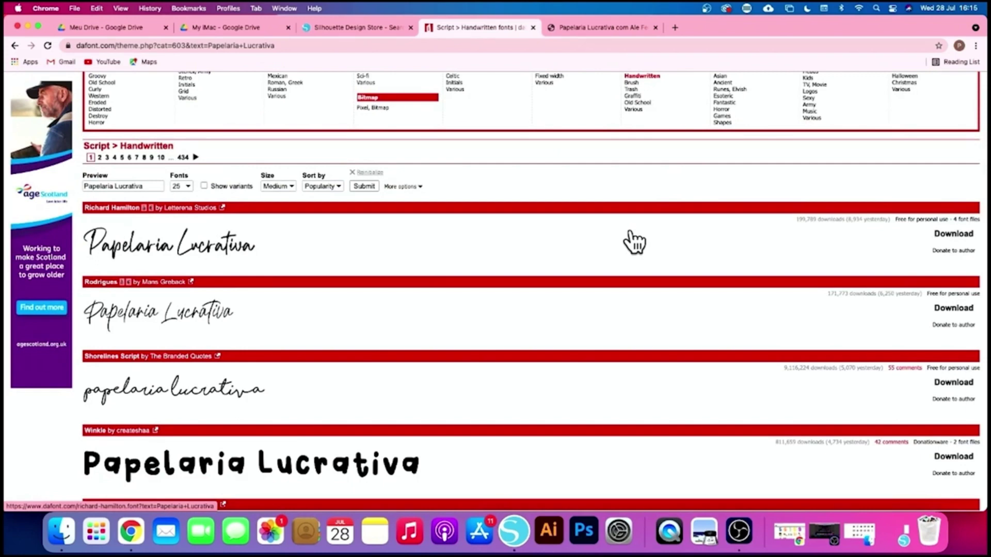
pyautogui.scroll(5, 634, 242)
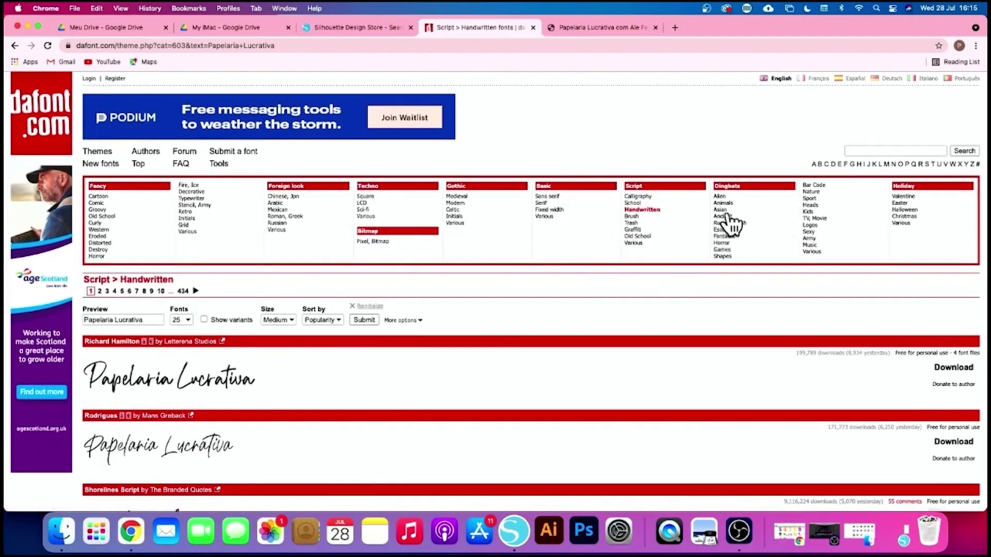
# Open the Various theme under Script and look through its font previews.
pyautogui.click(645, 243)
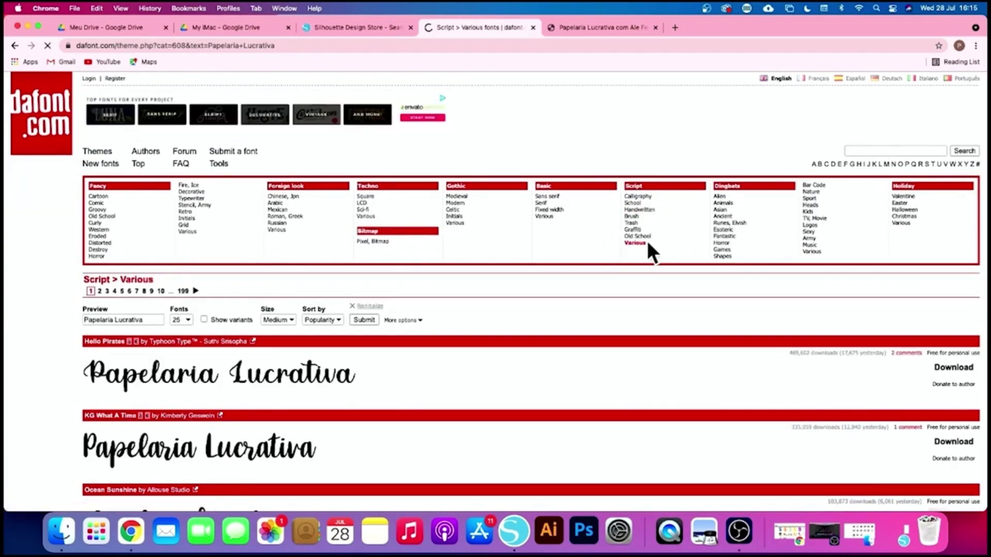
pyautogui.scroll(-5, 607, 354)
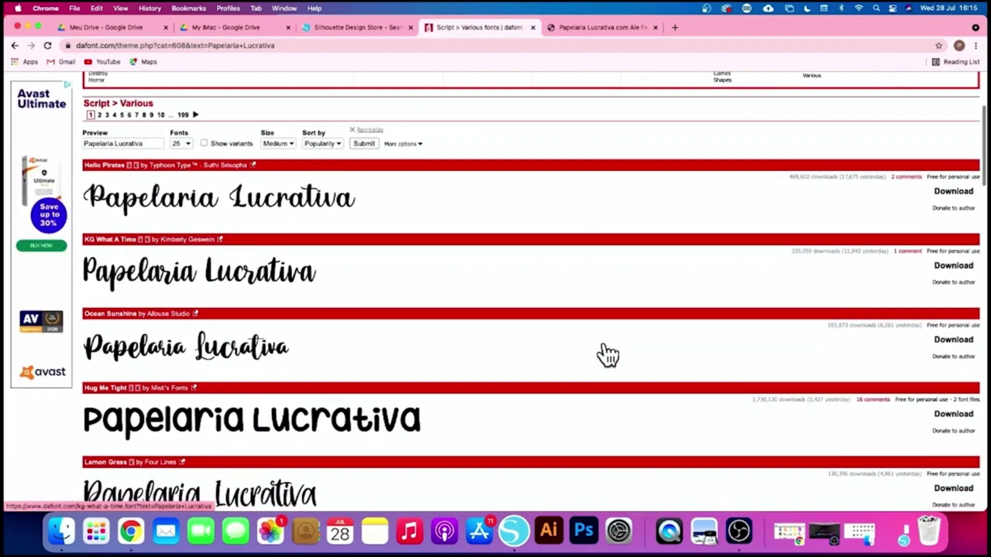
pyautogui.scroll(-10, 608, 355)
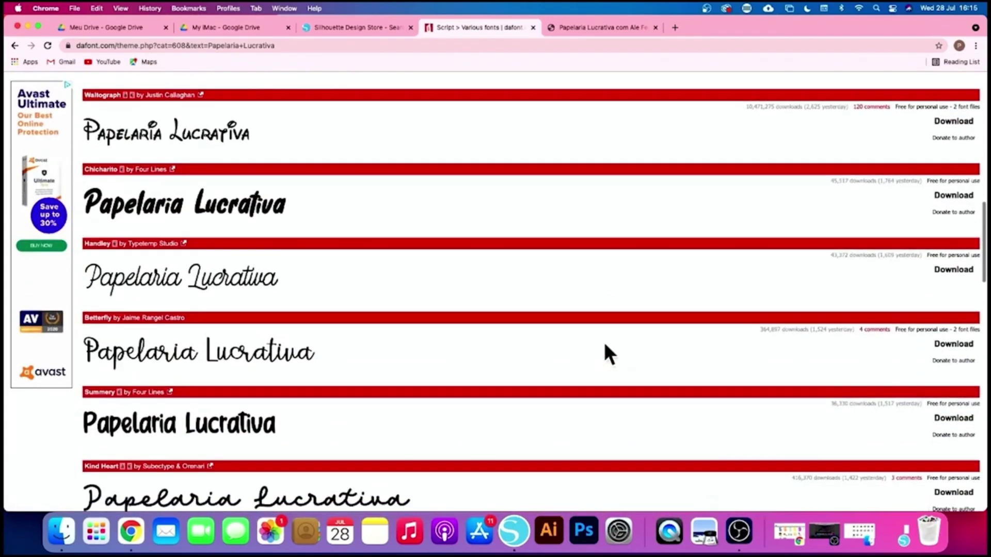
pyautogui.scroll(-11, 605, 344)
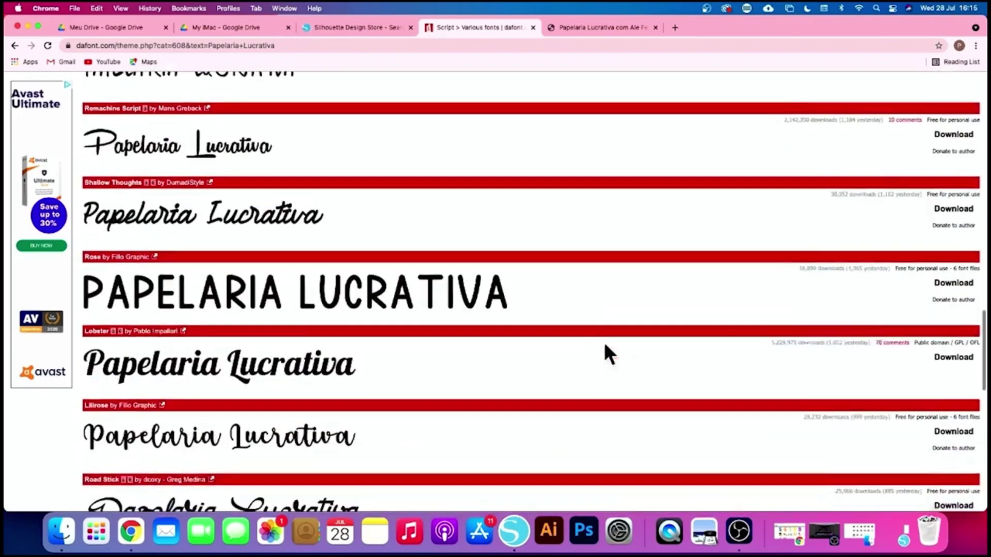
pyautogui.scroll(-3, 605, 345)
# Open the Old School theme under Script, browse its previews and download the Painter font.
pyautogui.press('super+bracketleft')
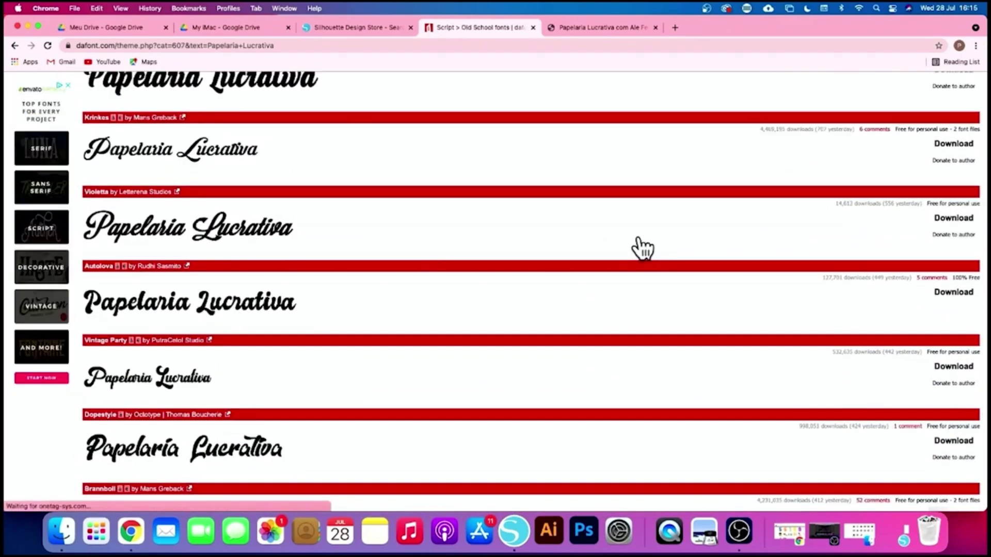
pyautogui.scroll(-6, 642, 249)
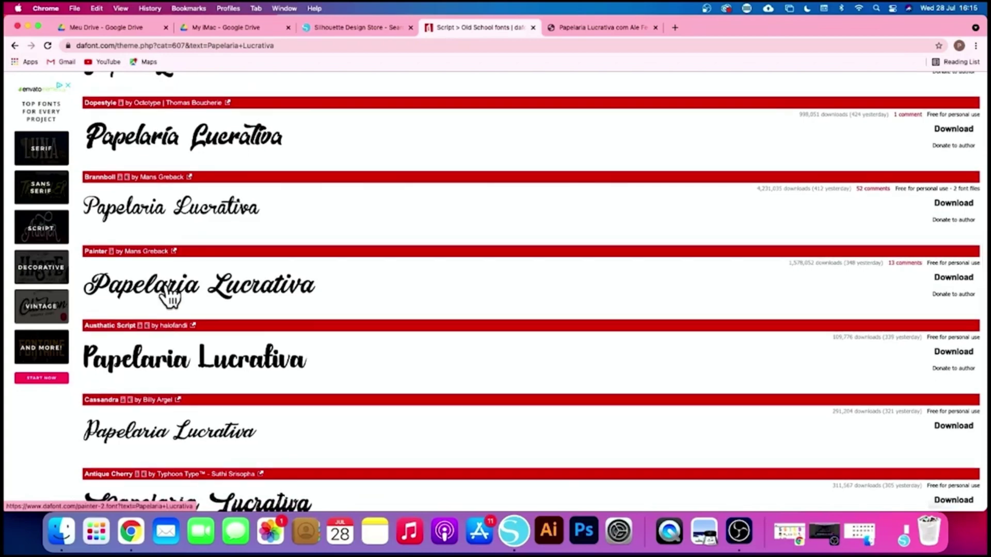
pyautogui.scroll(-2, 298, 298)
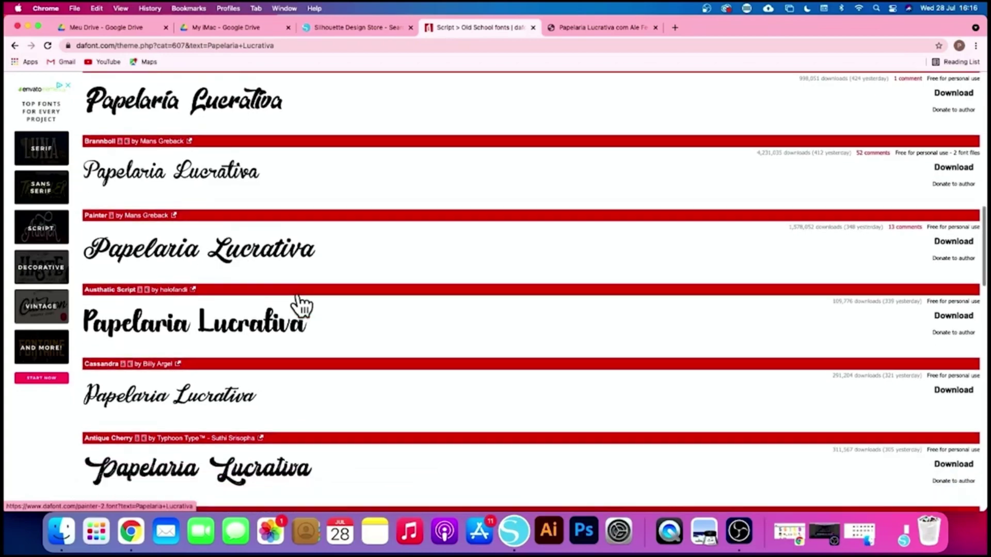
pyautogui.scroll(1, 298, 293)
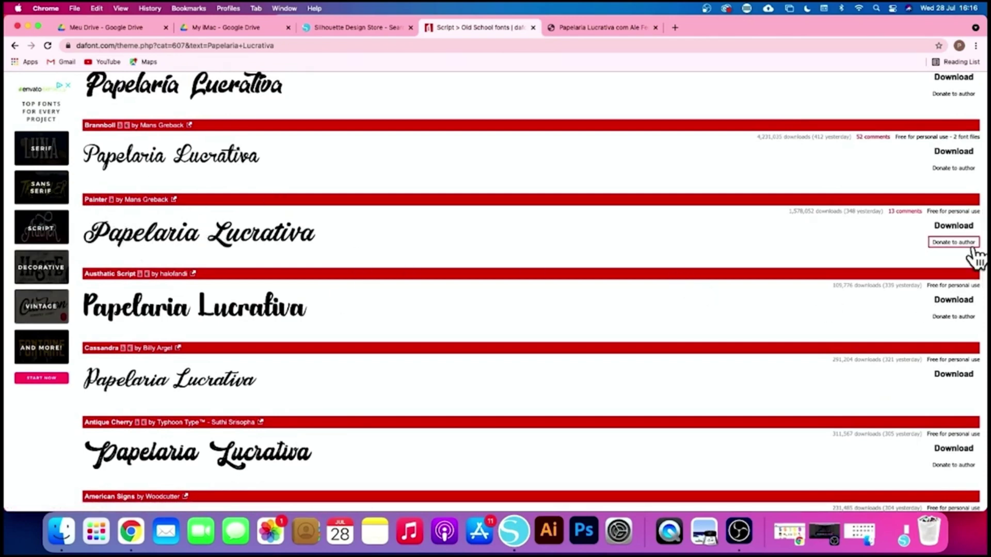
pyautogui.click(953, 230)
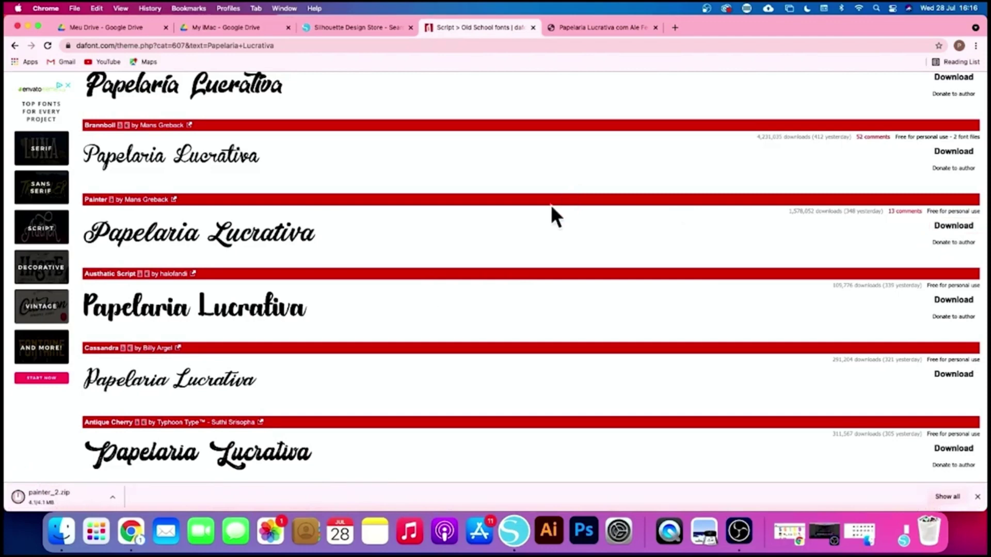
# Extract painter_2.zip, open Painter_PERSONAL_USE_ONLY.ttf from the painter_2 folder and install the font.
pyautogui.click(51, 496)
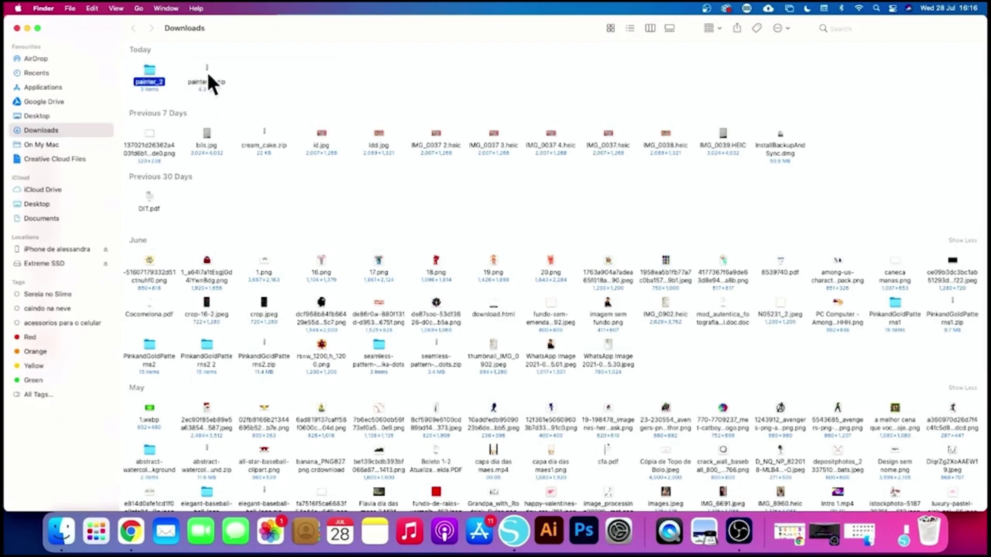
pyautogui.doubleClick(149, 74)
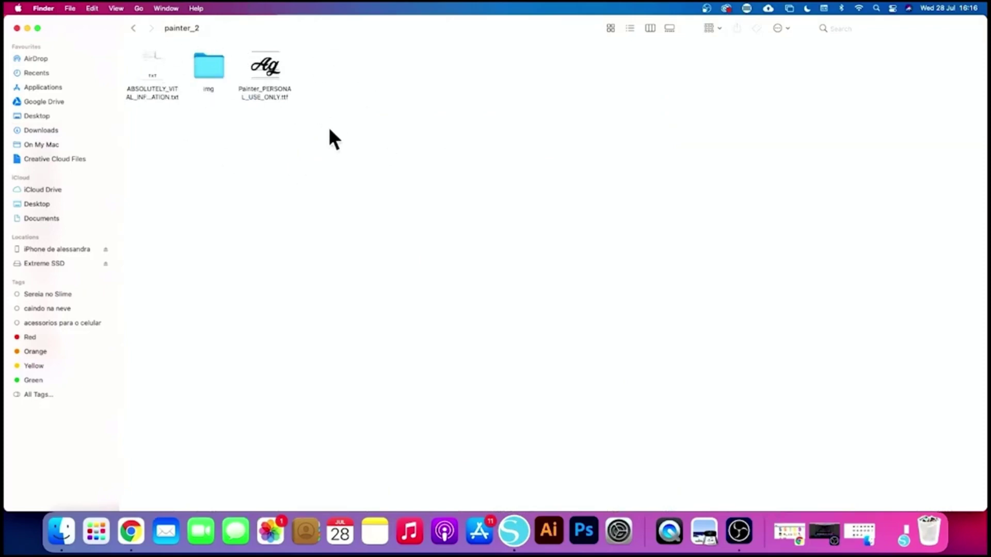
pyautogui.doubleClick(264, 64)
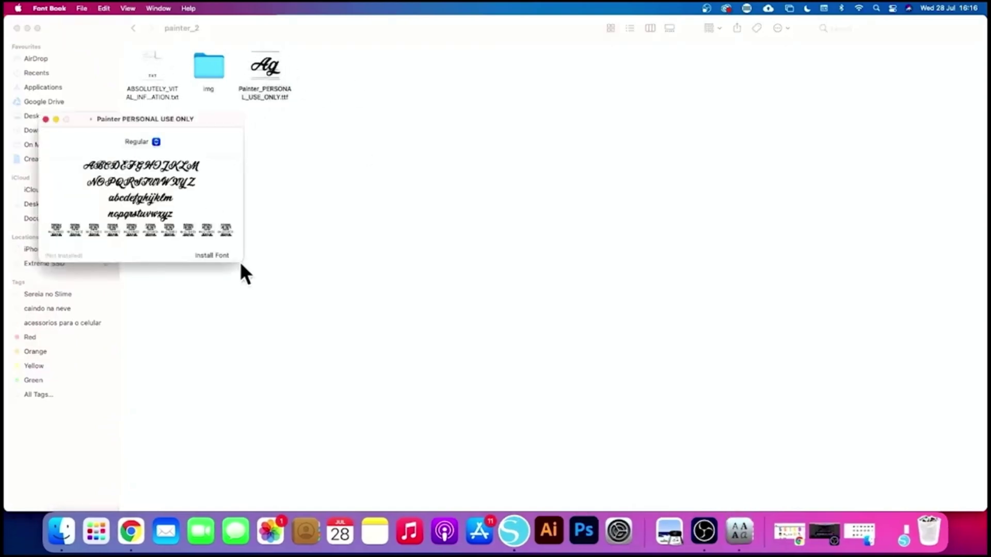
pyautogui.click(227, 254)
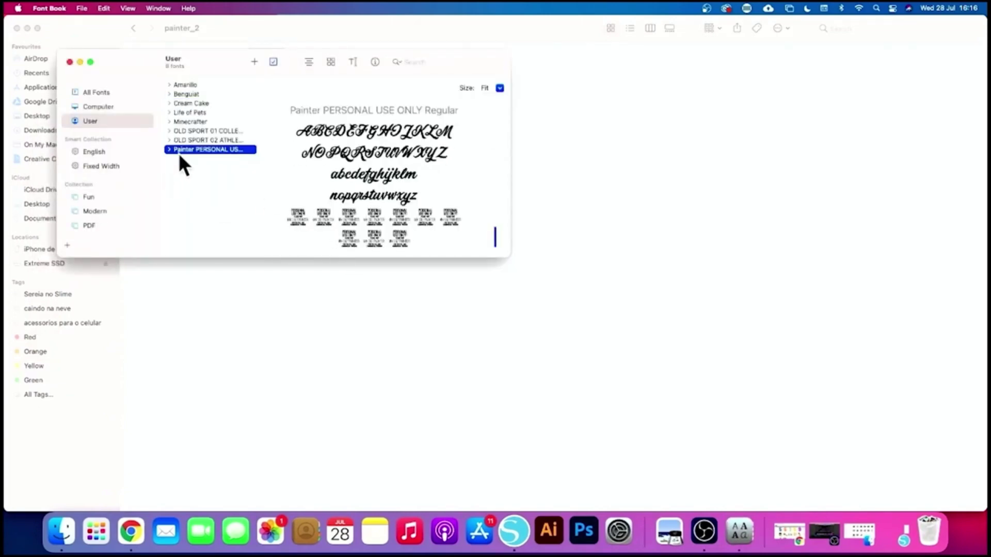
# Check the styles of the installed Painter PERSONAL USE ONLY font in Font Book, and close its window.
pyautogui.click(170, 150)
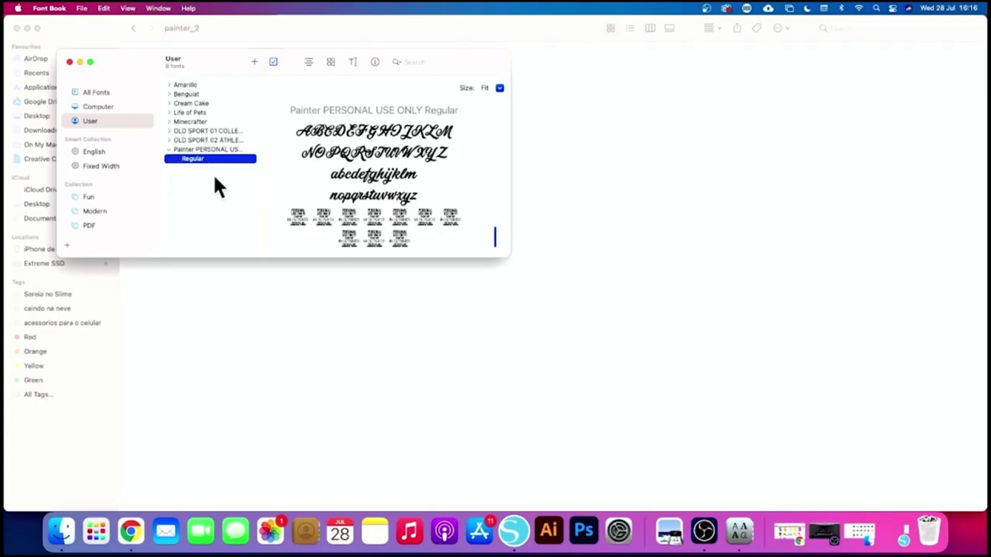
pyautogui.click(170, 150)
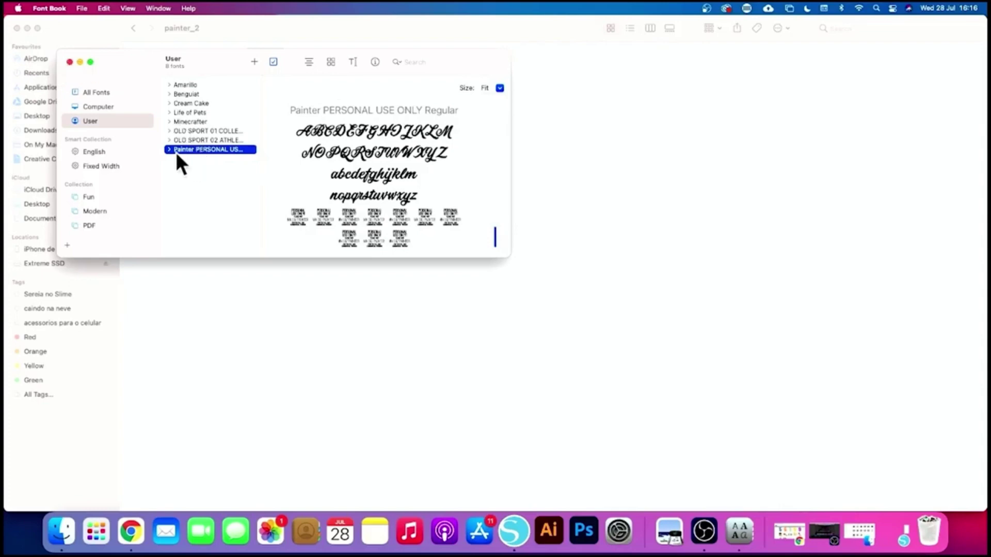
pyautogui.click(70, 62)
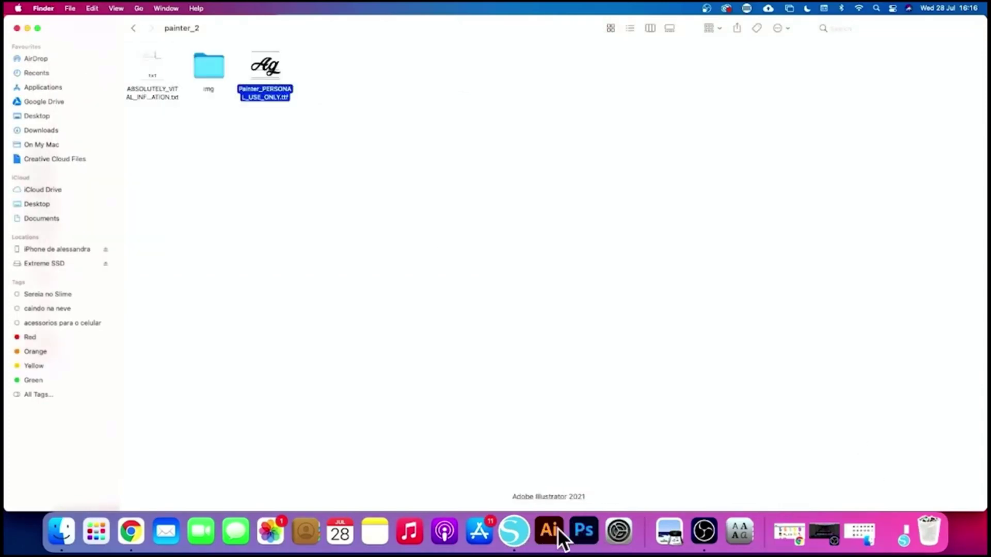
# Switch to Silhouette Studio and search its text style font list for Painter.
pyautogui.click(531, 537)
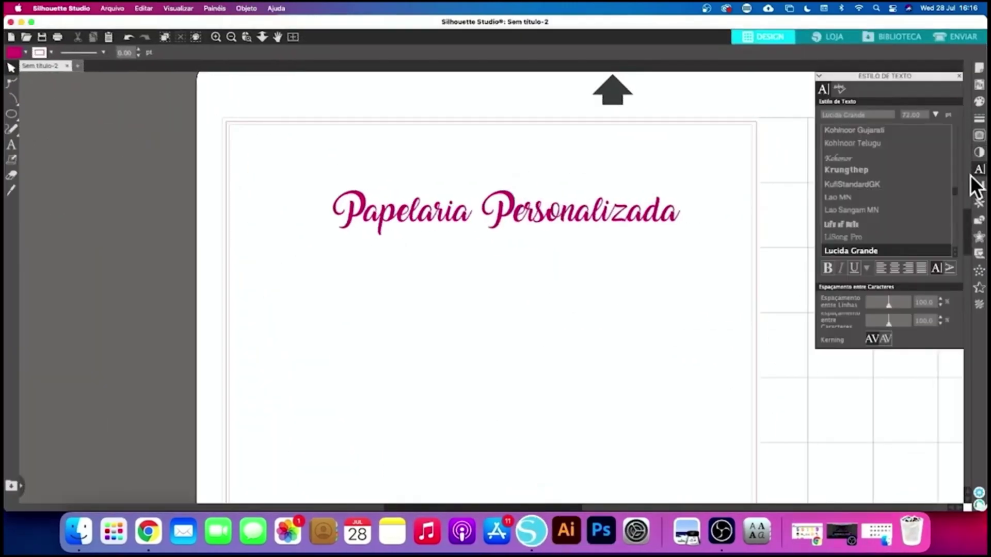
pyautogui.click(839, 114)
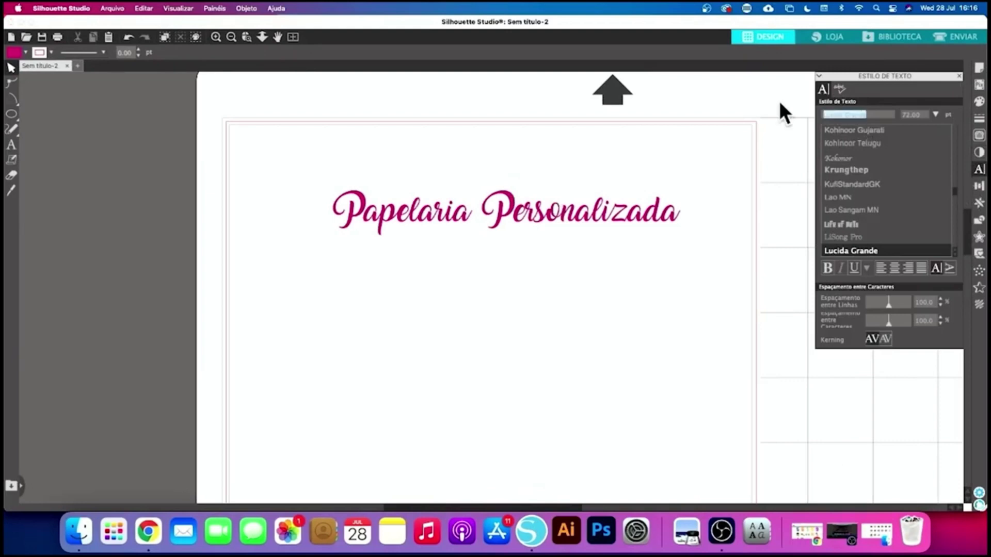
pyautogui.write('Palat')
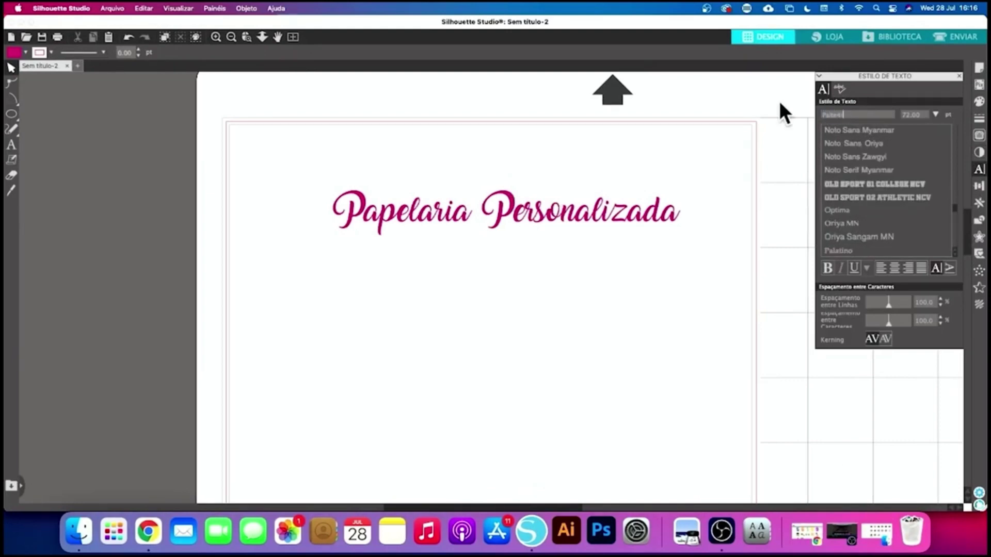
pyautogui.press('BackSpace')
pyautogui.press('BackSpace')
pyautogui.press('BackSpace')
pyautogui.write('inter')
pyautogui.scroll(-10, 900, 176)
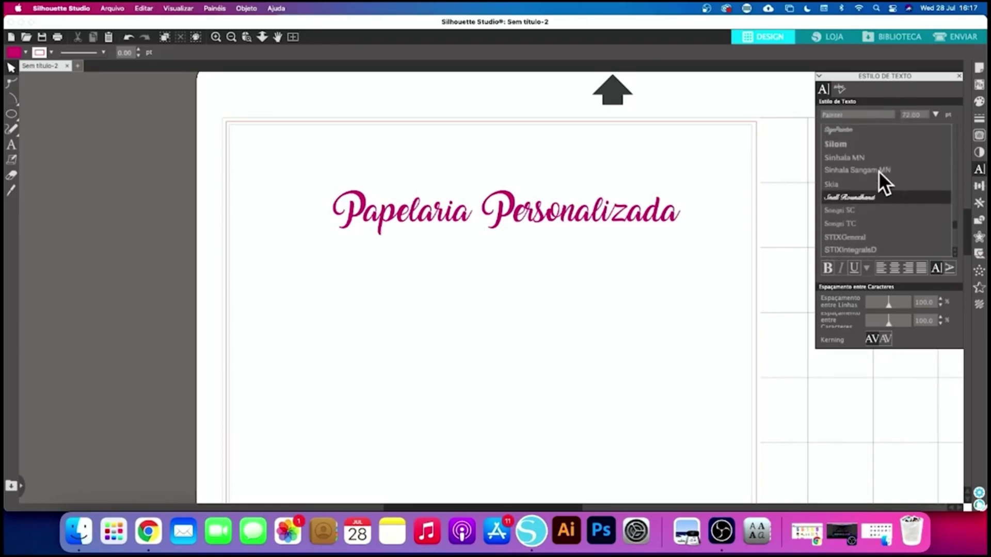
pyautogui.scroll(8, 879, 170)
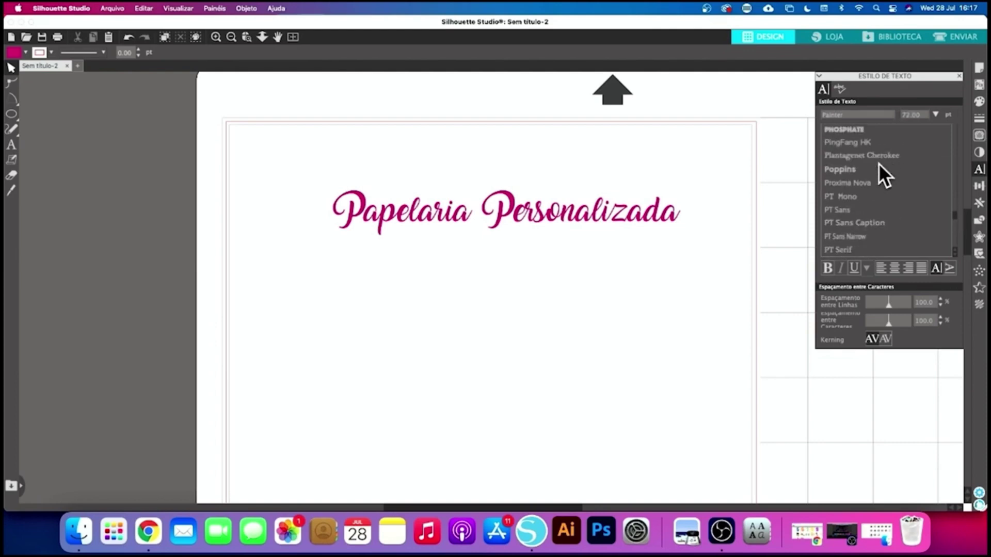
pyautogui.scroll(4, 878, 163)
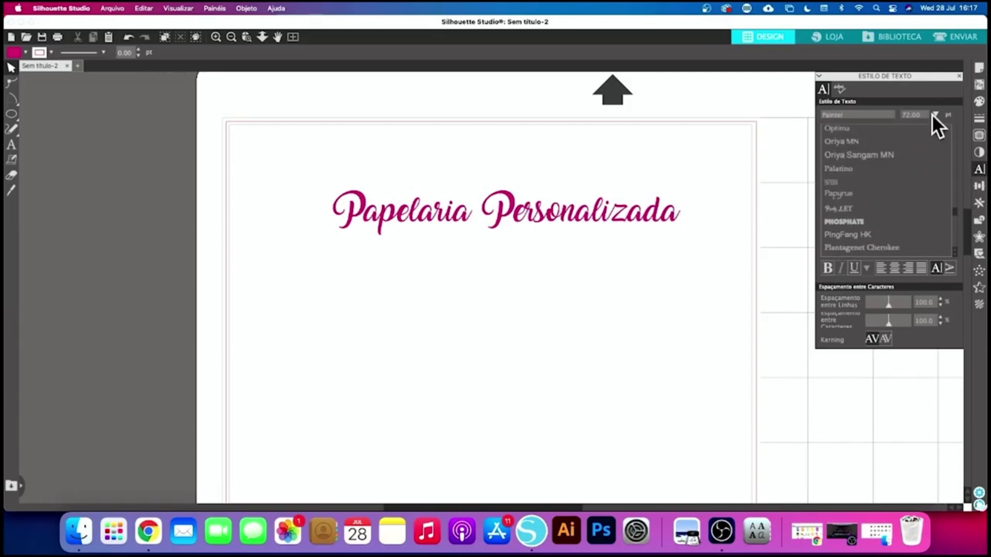
pyautogui.click(764, 91)
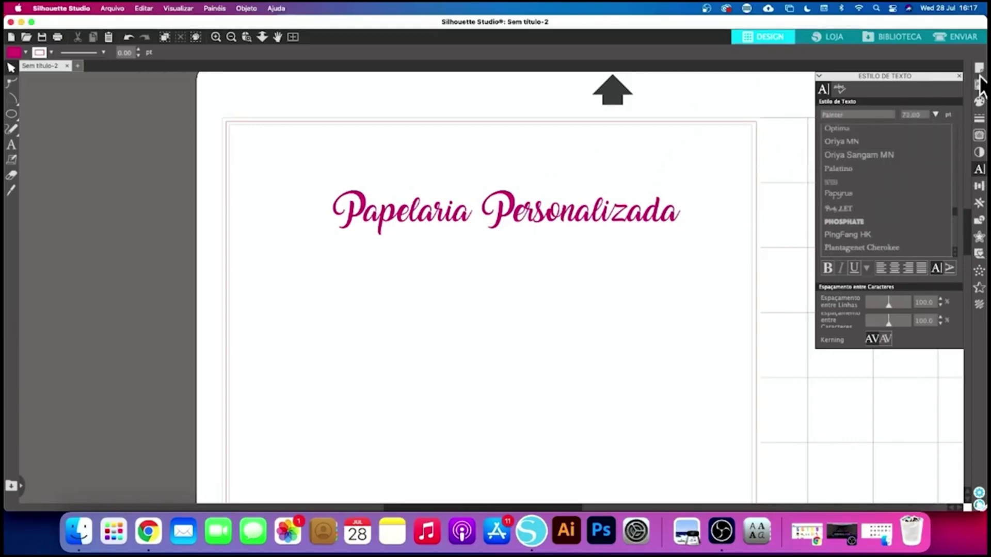
# Restart Silhouette Studio without saving the open design, closing the painter_2 folder window in between.
pyautogui.click(959, 76)
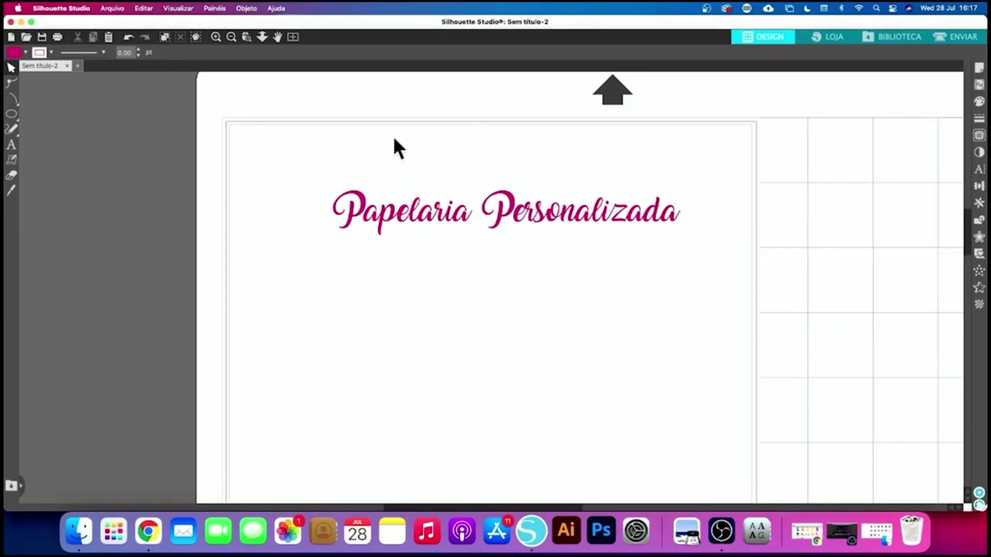
pyautogui.click(10, 21)
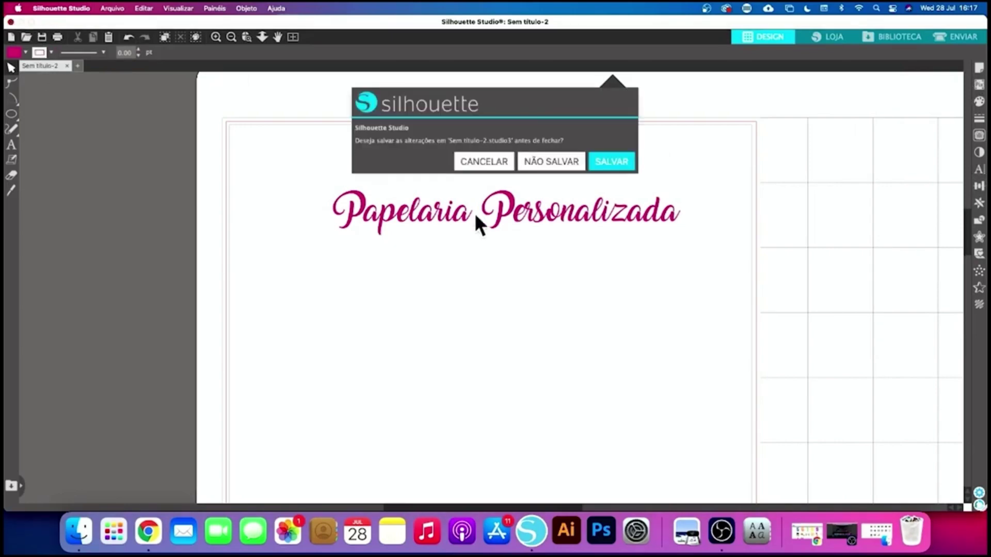
pyautogui.click(548, 162)
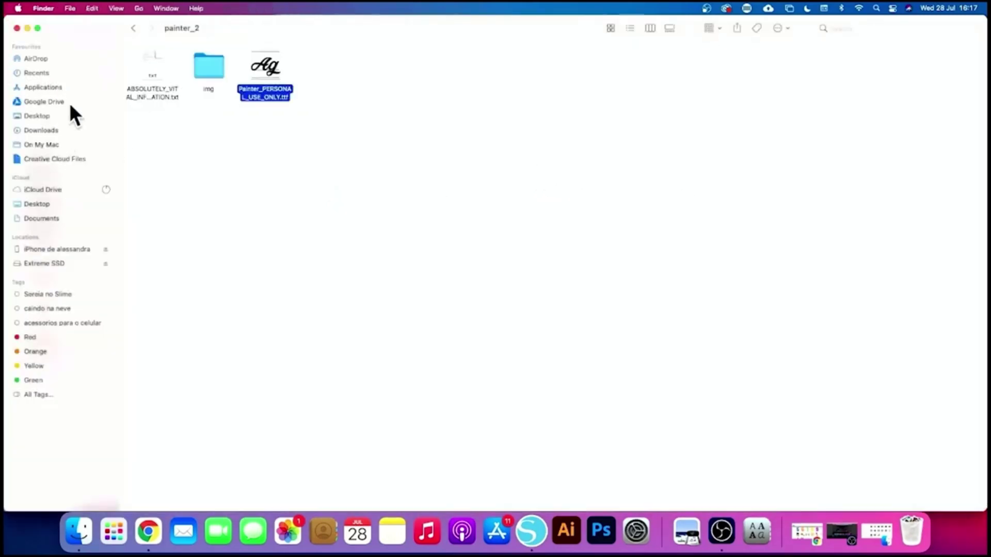
pyautogui.click(16, 28)
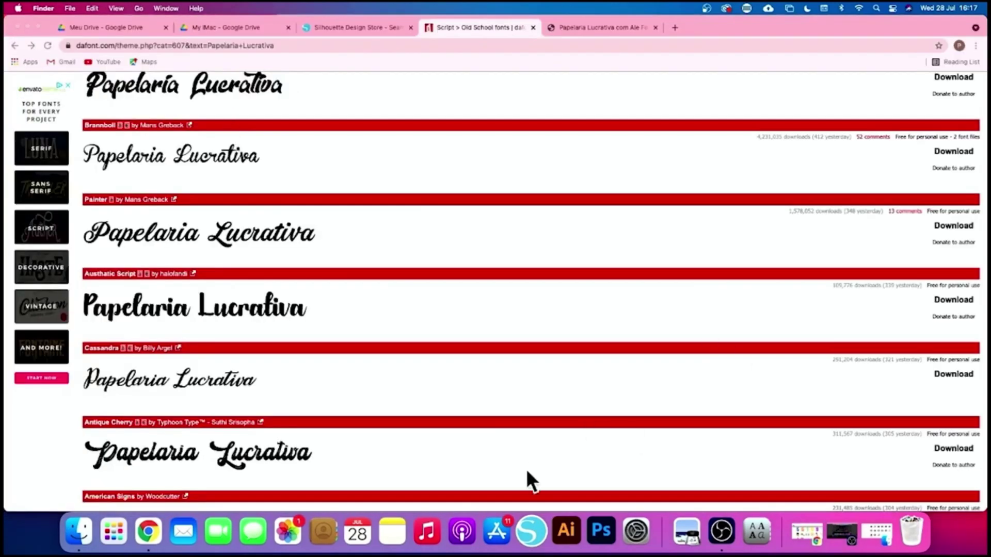
pyautogui.click(531, 532)
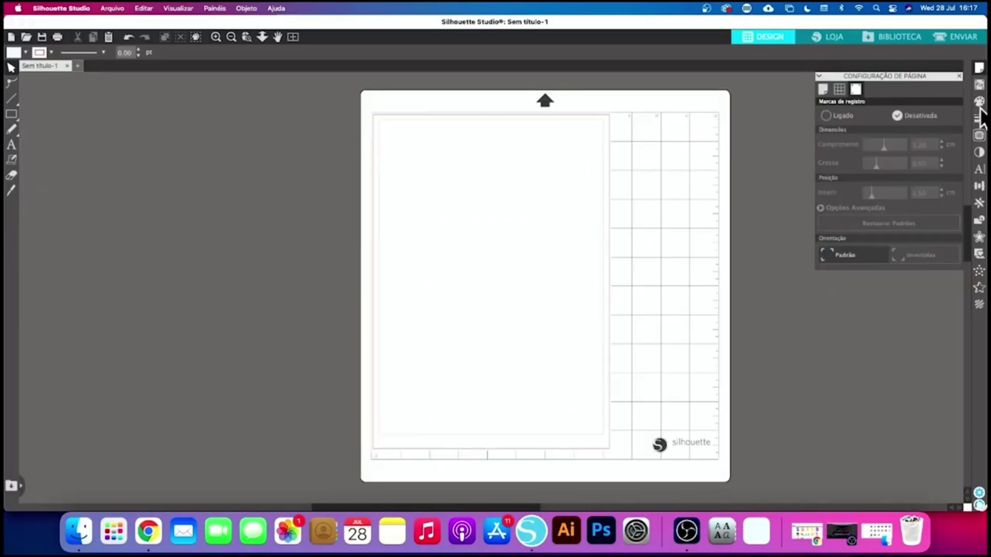
pyautogui.click(958, 76)
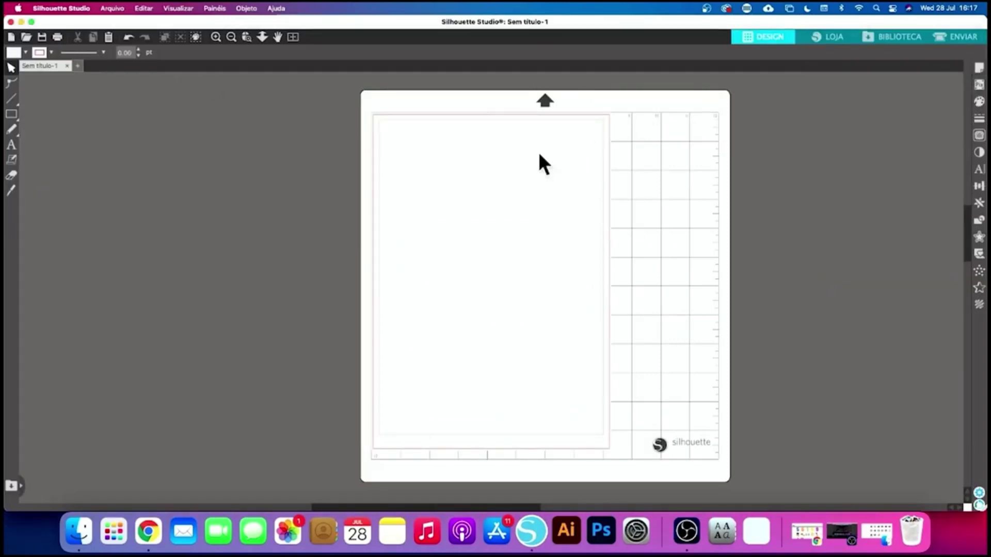
# Find Painter in the text style font list and select the Painter PERSONAL USE ONLY font.
pyautogui.click(980, 169)
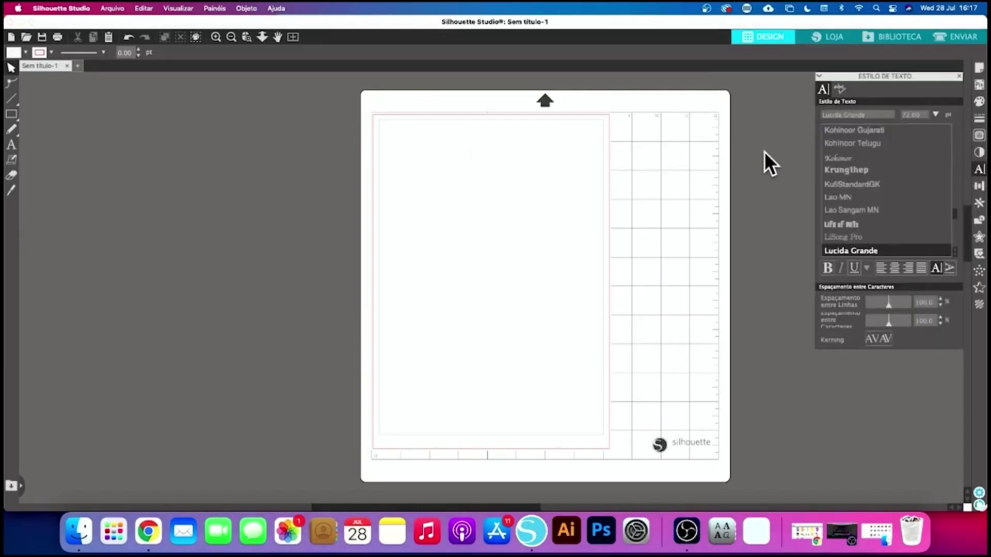
pyautogui.scroll(-10, 899, 174)
pyautogui.scroll(-10, 899, 173)
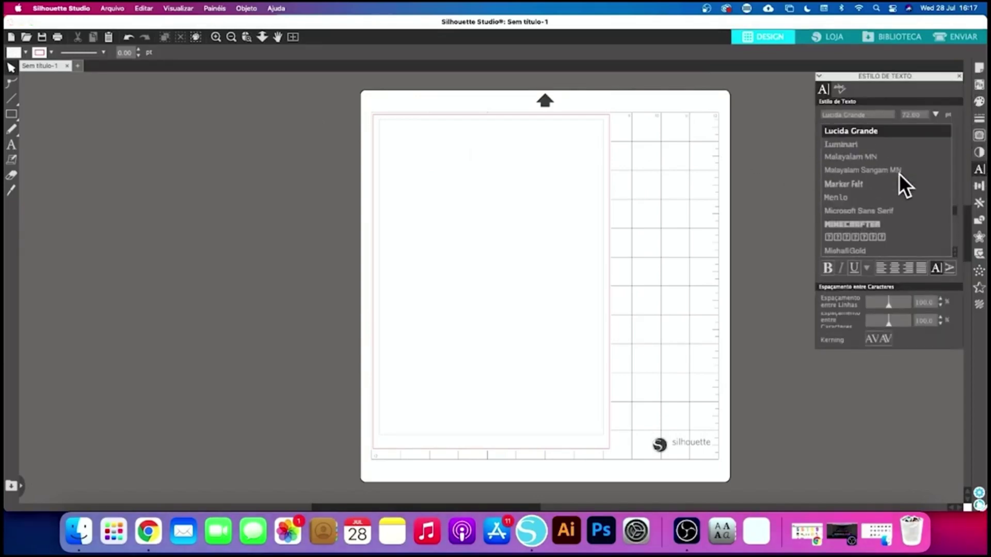
pyautogui.scroll(10, 899, 173)
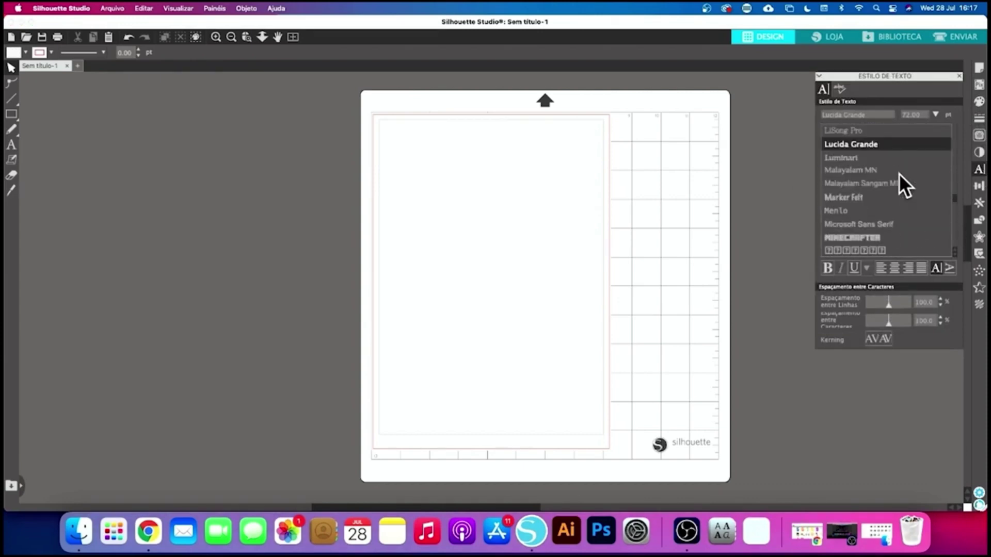
pyautogui.scroll(-10, 899, 174)
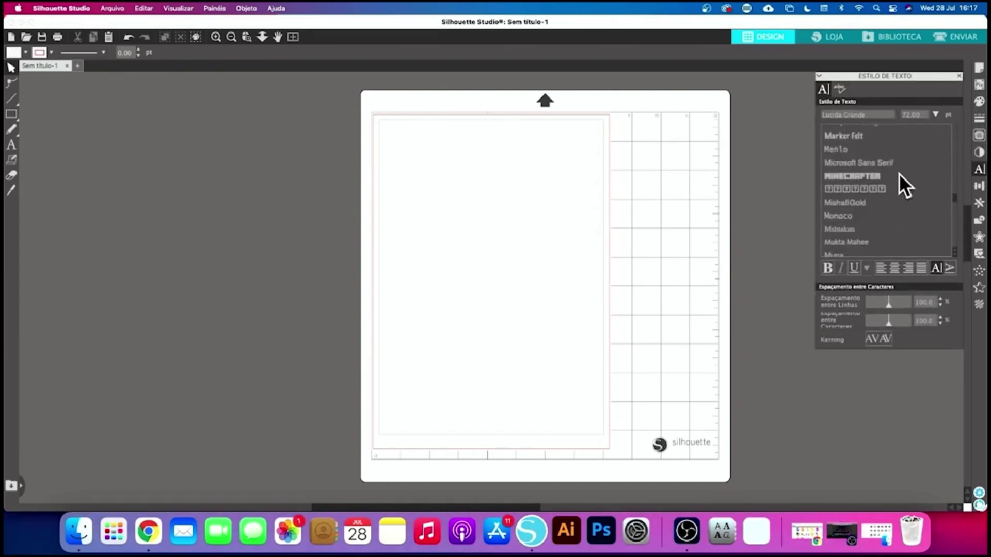
pyautogui.click(899, 133)
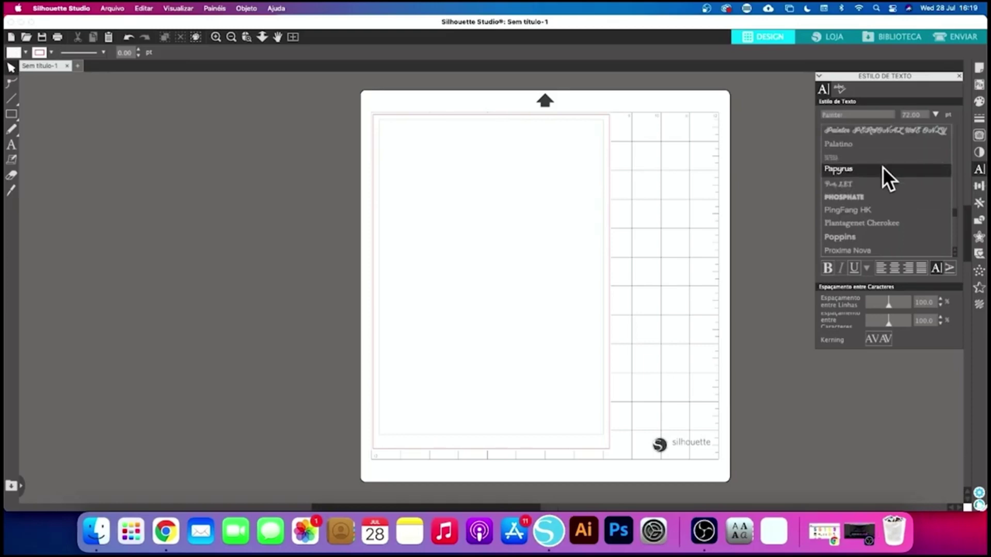
pyautogui.scroll(5, 882, 167)
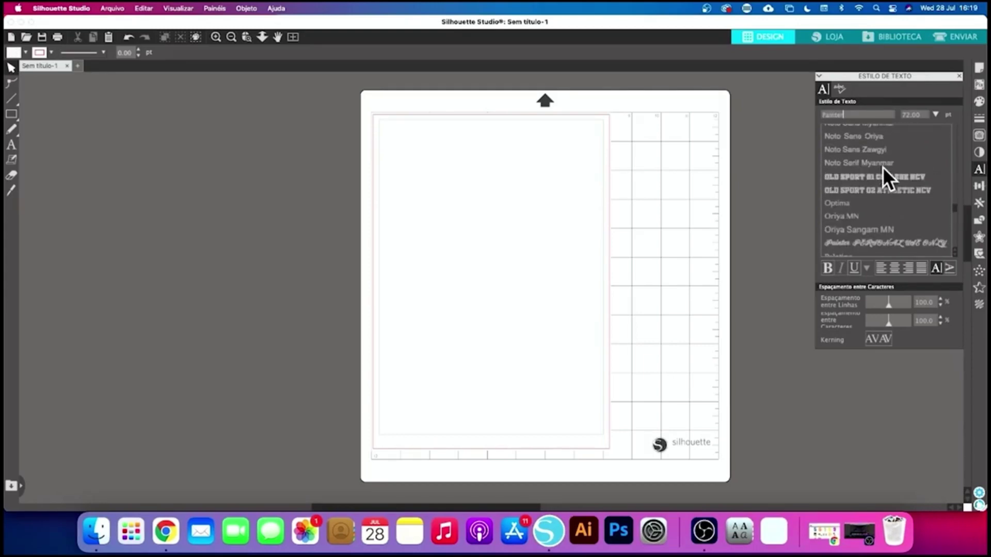
pyautogui.scroll(-2, 883, 166)
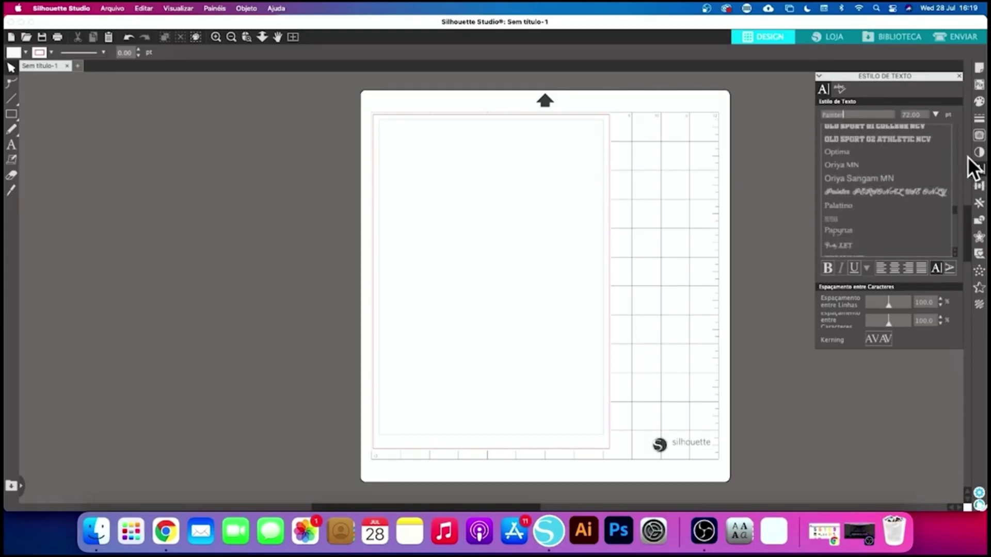
pyautogui.click(916, 193)
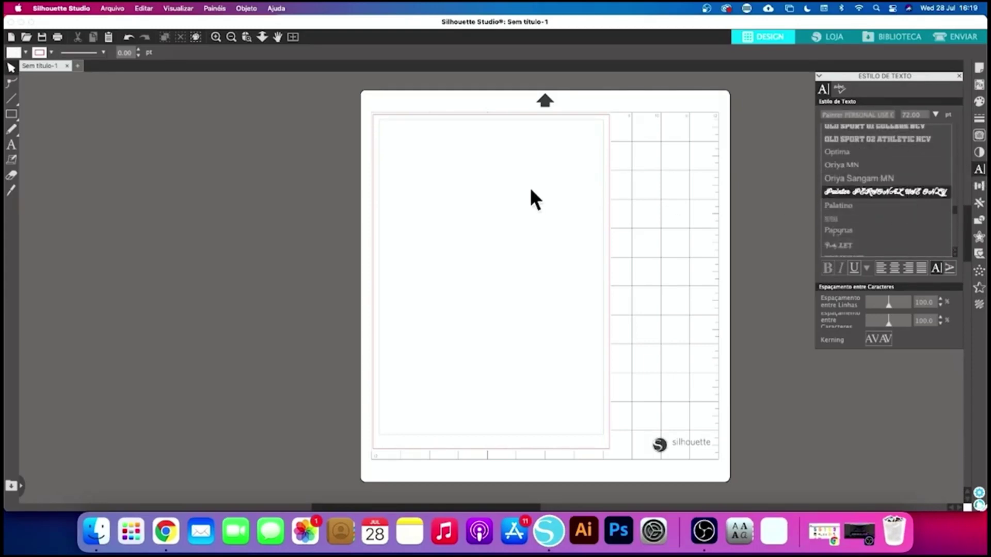
# Add the text "Papelaria Lucrativa" near the upper edge of the page.
pyautogui.click(11, 145)
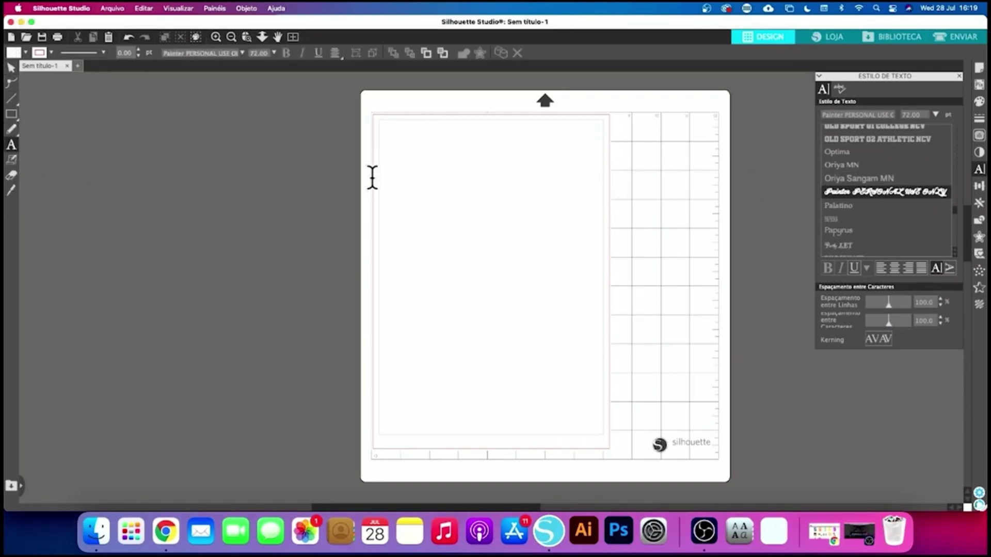
pyautogui.click(373, 177)
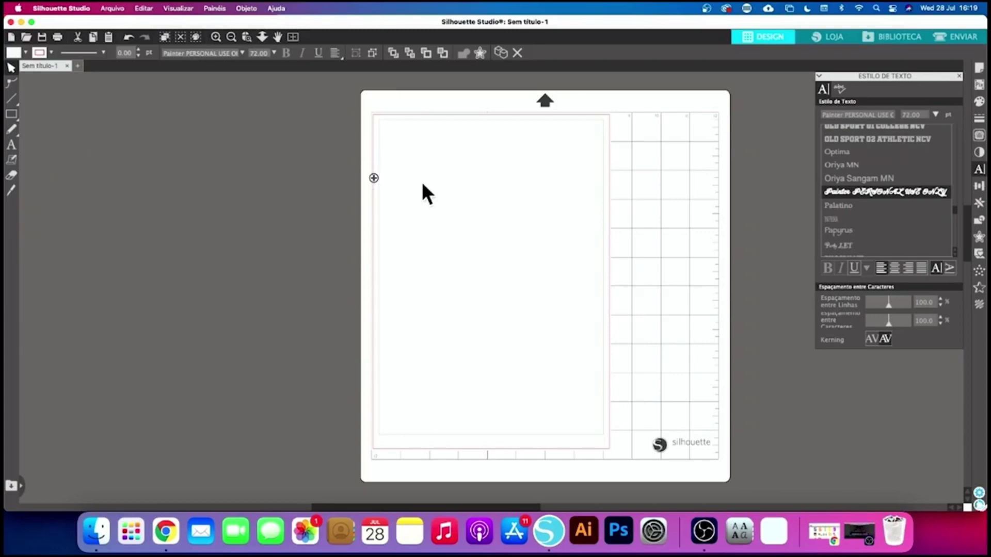
pyautogui.write('Pap')
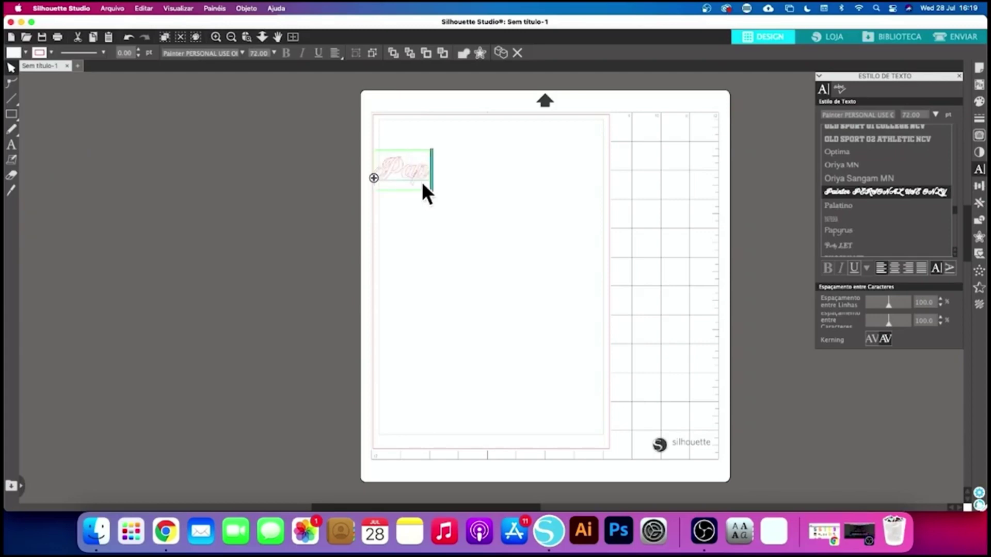
pyautogui.write('ela')
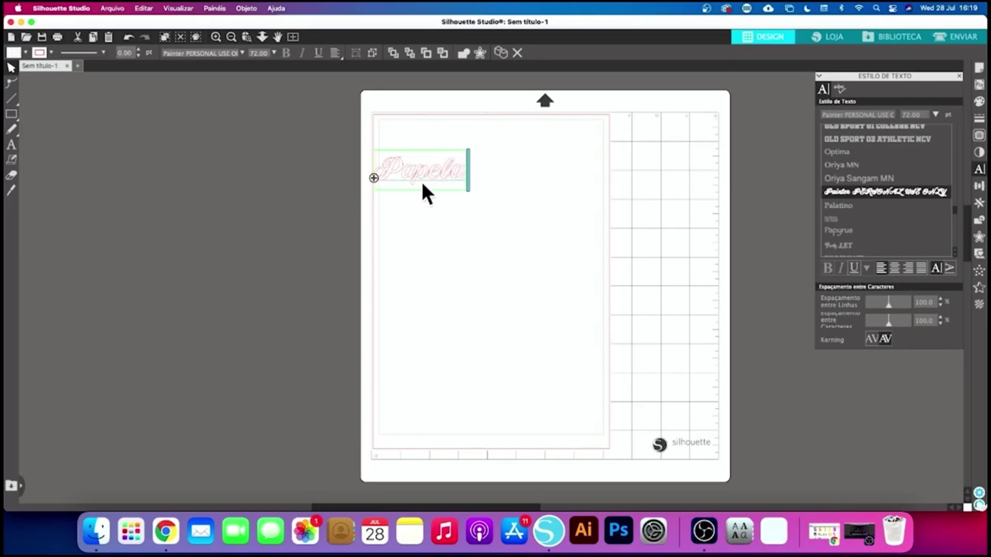
pyautogui.write('ria L')
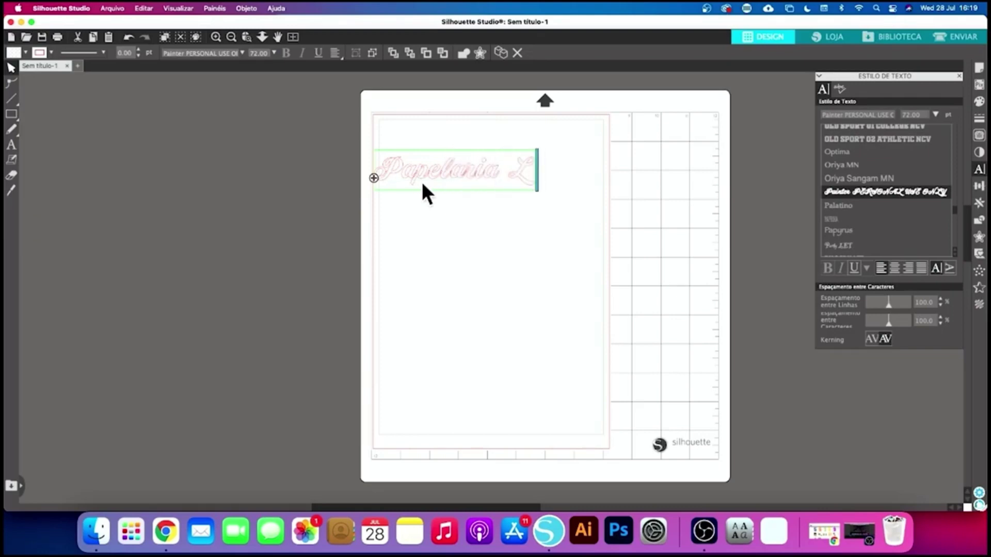
pyautogui.write('ucr')
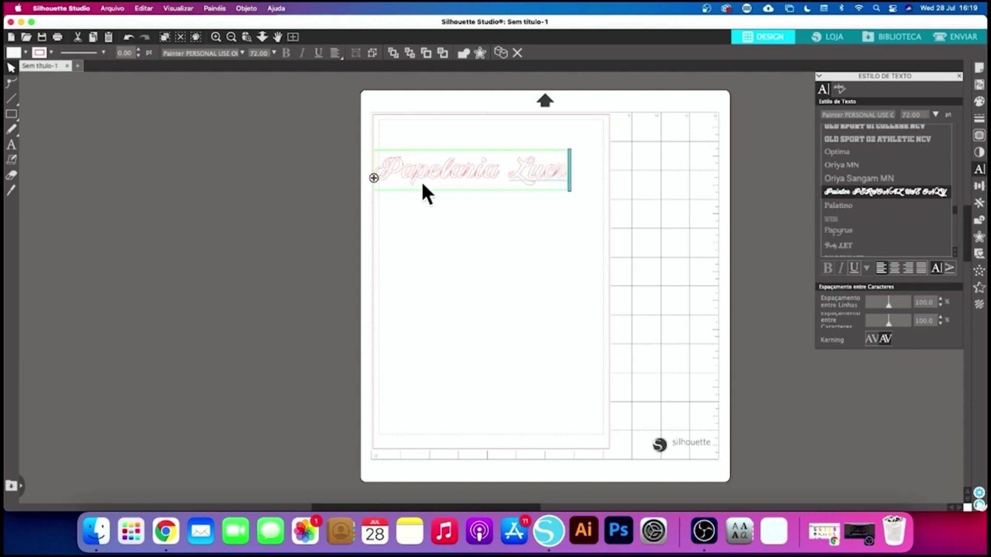
pyautogui.write('ativa')
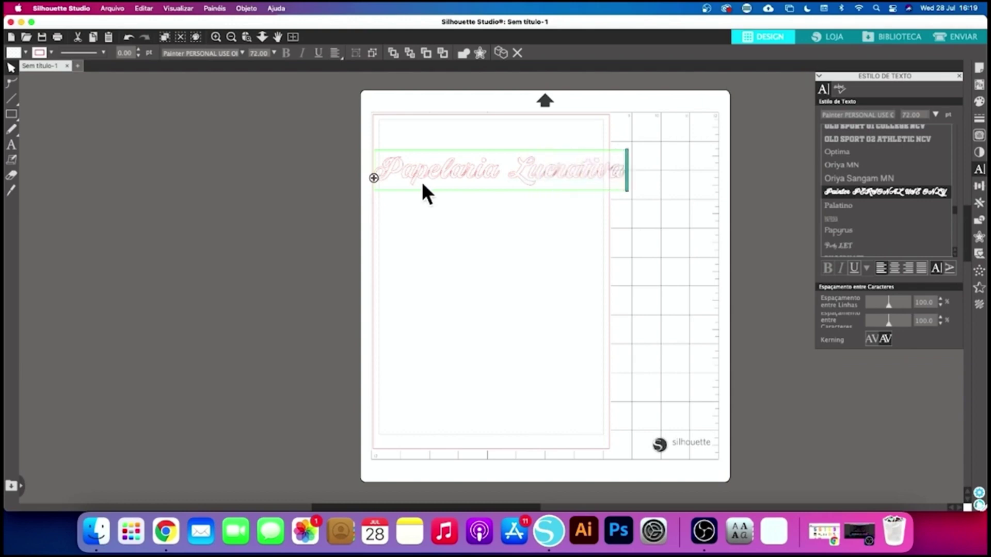
pyautogui.click(421, 234)
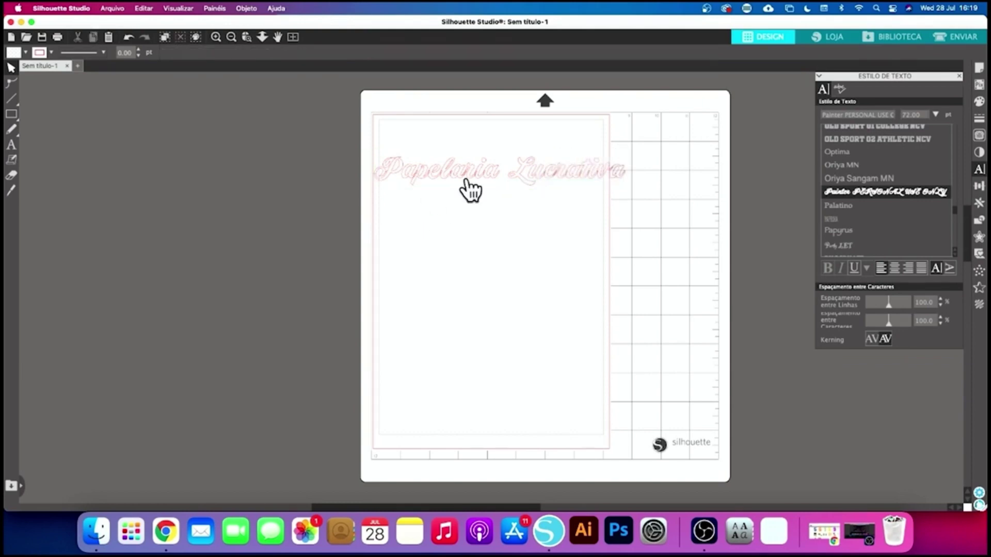
# Move the Papelaria Lucrativa text lower and shrink it to about 19 cm wide so it fits inside the page.
pyautogui.moveTo(472, 189); pyautogui.dragTo(467, 223)
pyautogui.click(466, 222)
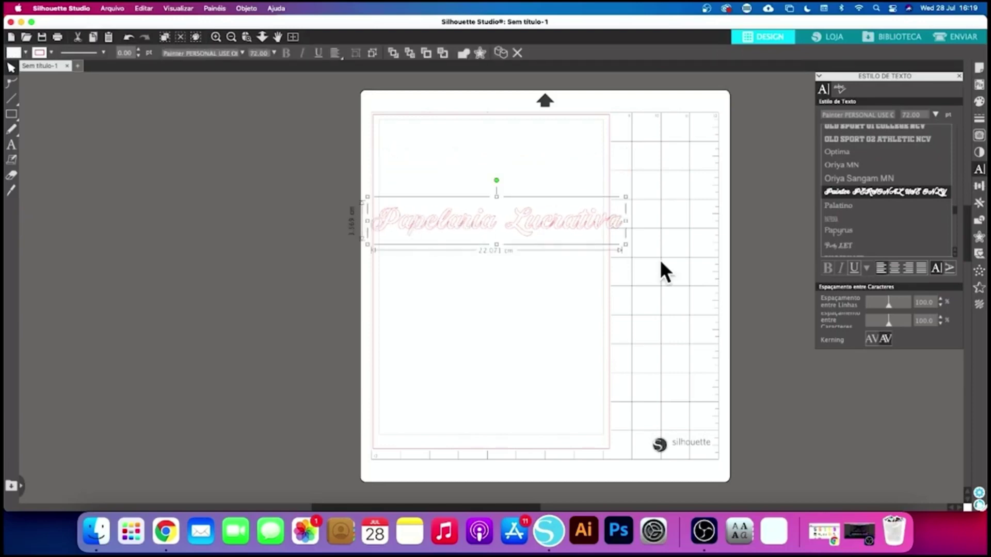
pyautogui.moveTo(630, 249); pyautogui.dragTo(579, 197)
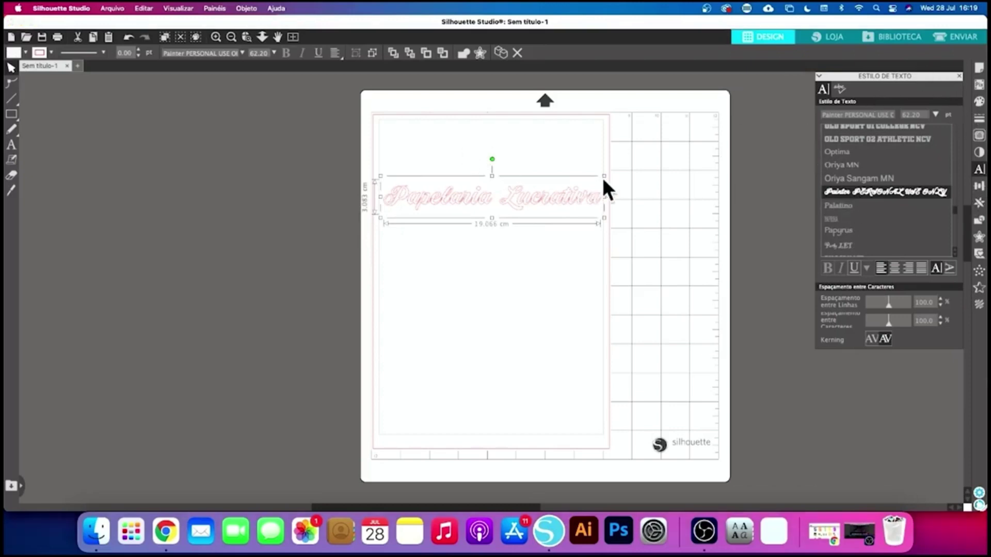
# Fill the Papelaria Lucrativa text with the custom magenta colour FA009A using the advanced fill options.
pyautogui.click(21, 52)
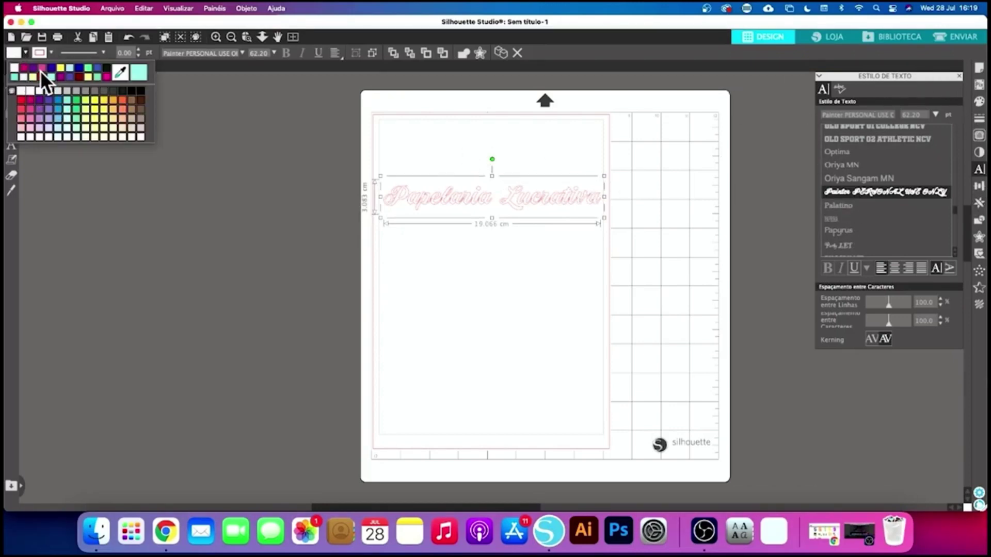
pyautogui.click(979, 101)
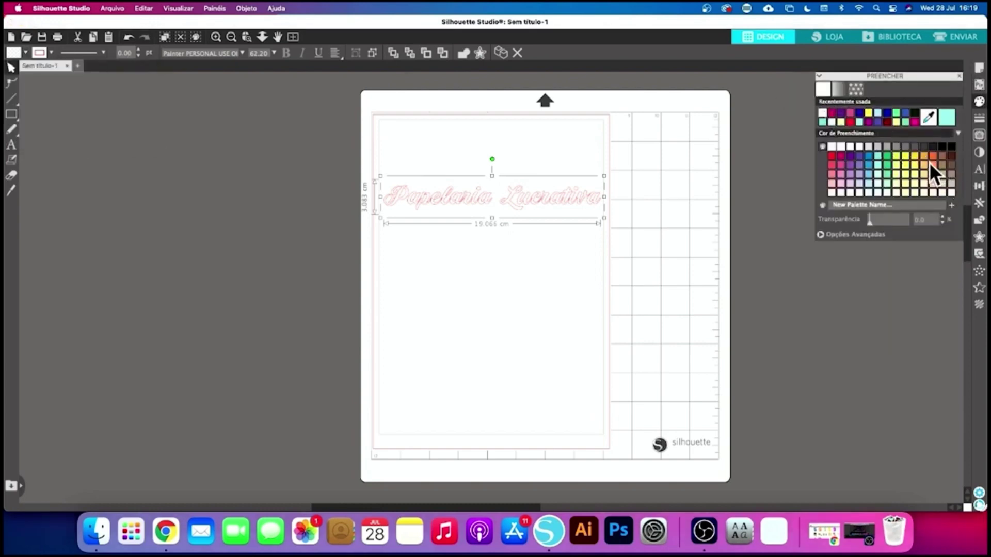
pyautogui.click(821, 234)
pyautogui.moveTo(939, 270); pyautogui.dragTo(922, 273)
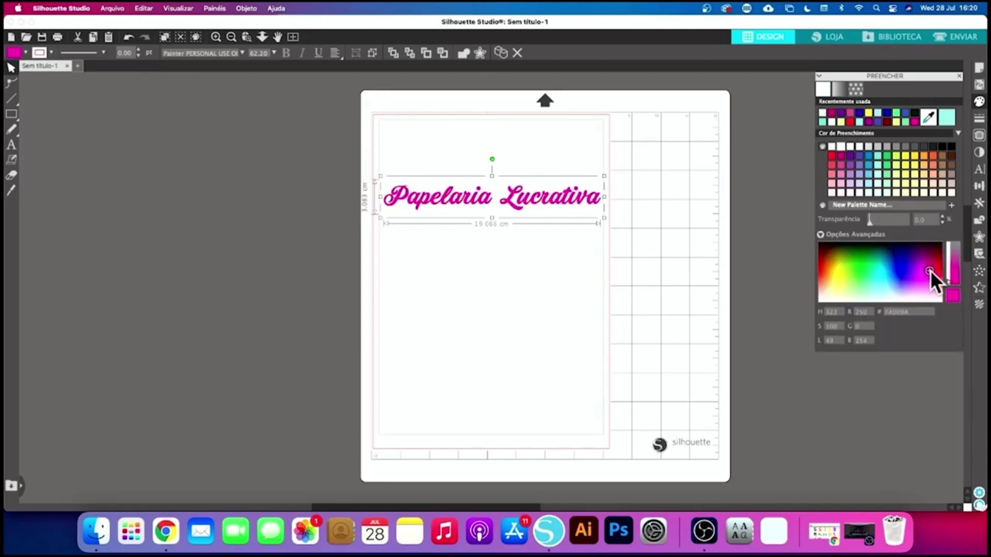
pyautogui.click(930, 270)
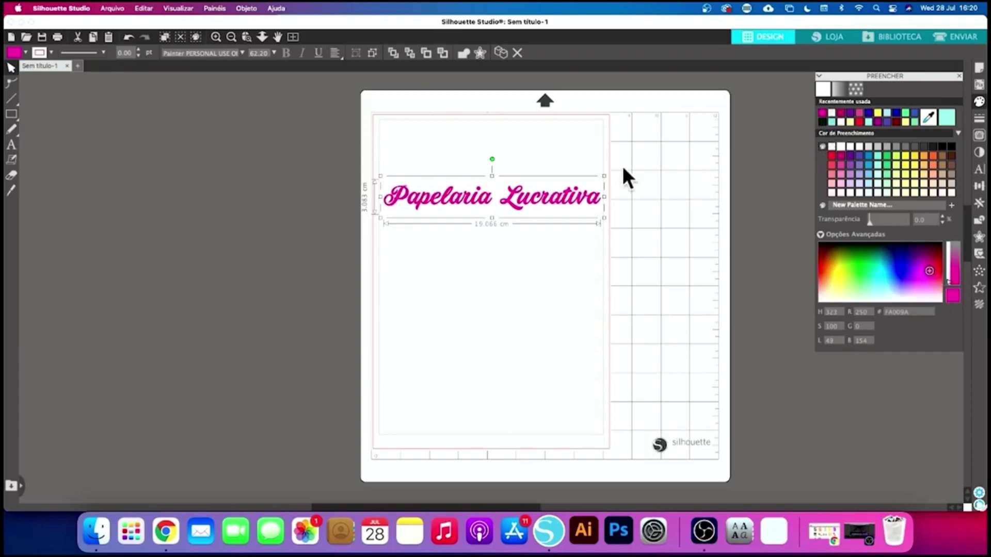
# Set the Papelaria Lucrativa text's line colour to white, and move the text slightly higher on the page.
pyautogui.click(51, 52)
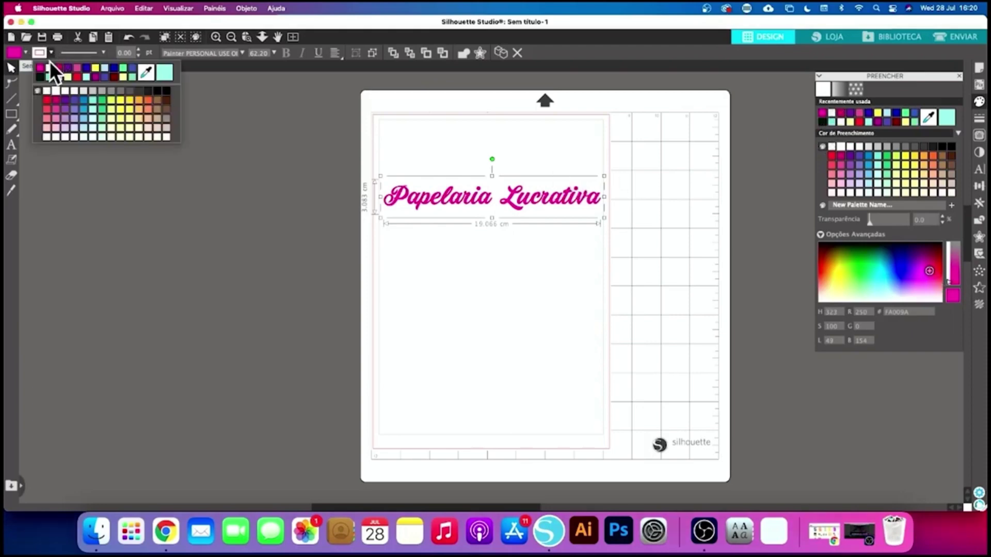
pyautogui.click(46, 67)
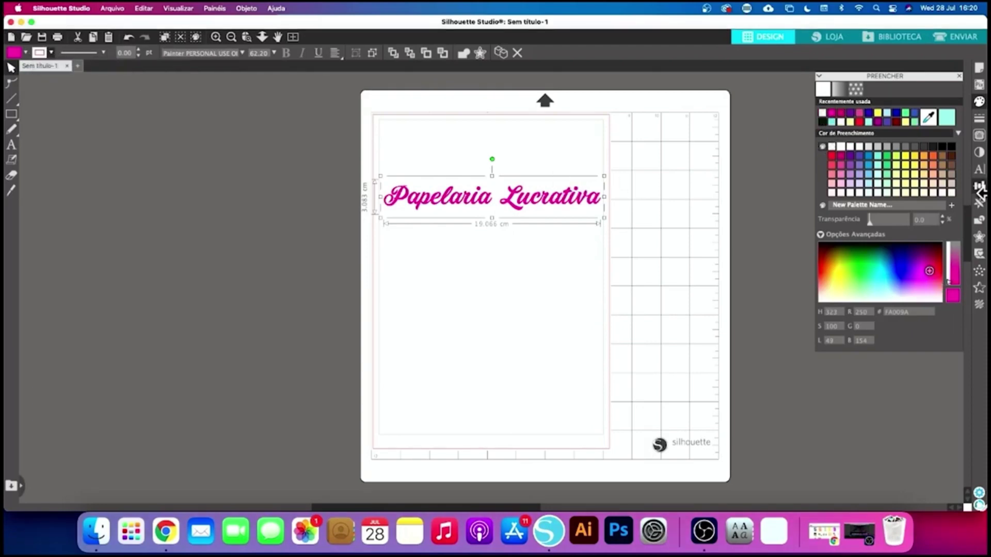
pyautogui.click(958, 76)
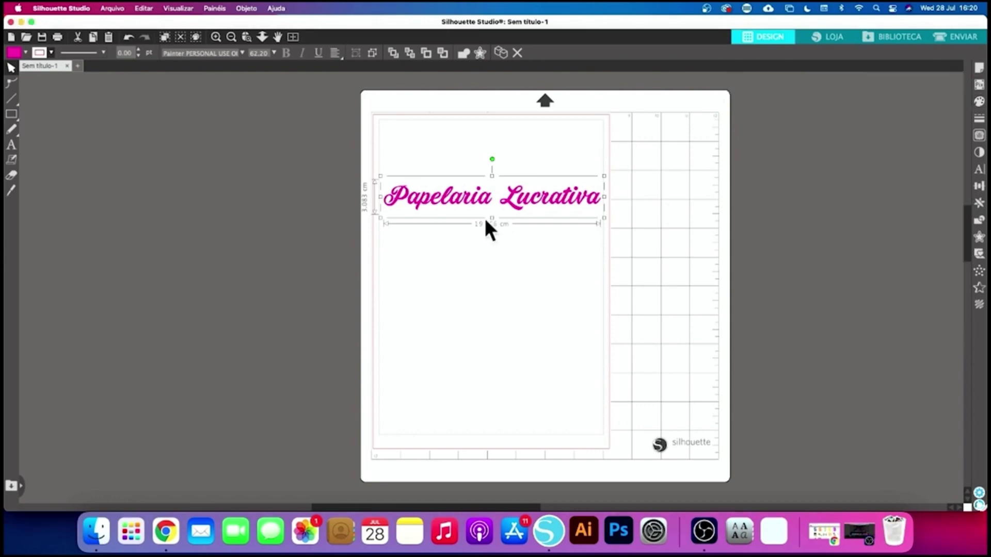
pyautogui.moveTo(526, 204); pyautogui.dragTo(517, 227)
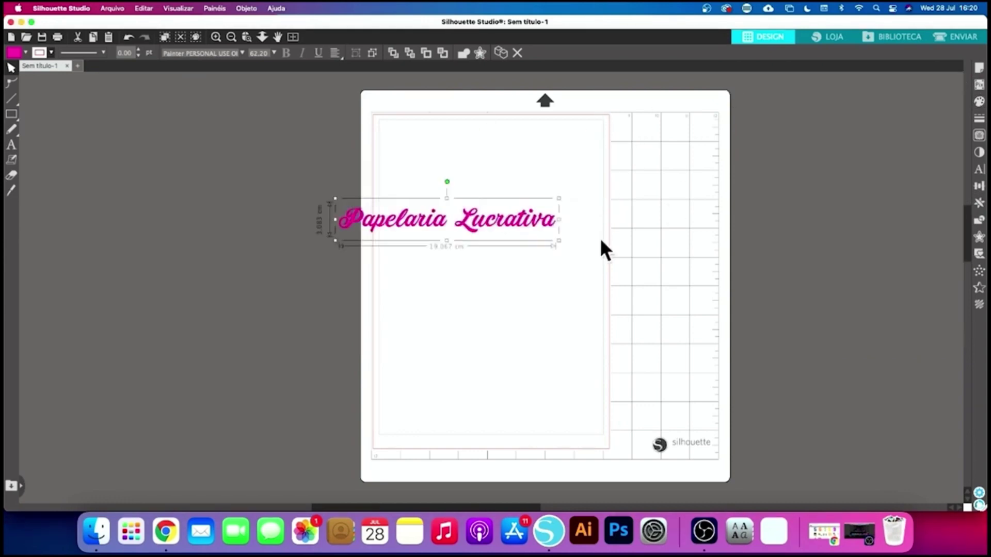
pyautogui.moveTo(601, 242); pyautogui.dragTo(558, 182)
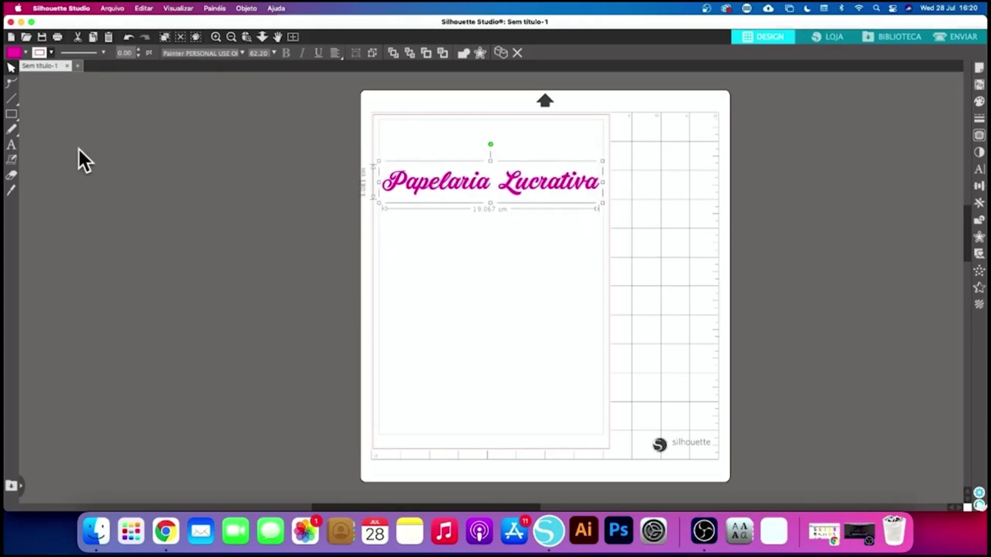
# Draw a circle about 14.1 cm in diameter and centre it below the Papelaria Lucrativa text.
pyautogui.click(11, 112)
pyautogui.click(58, 114)
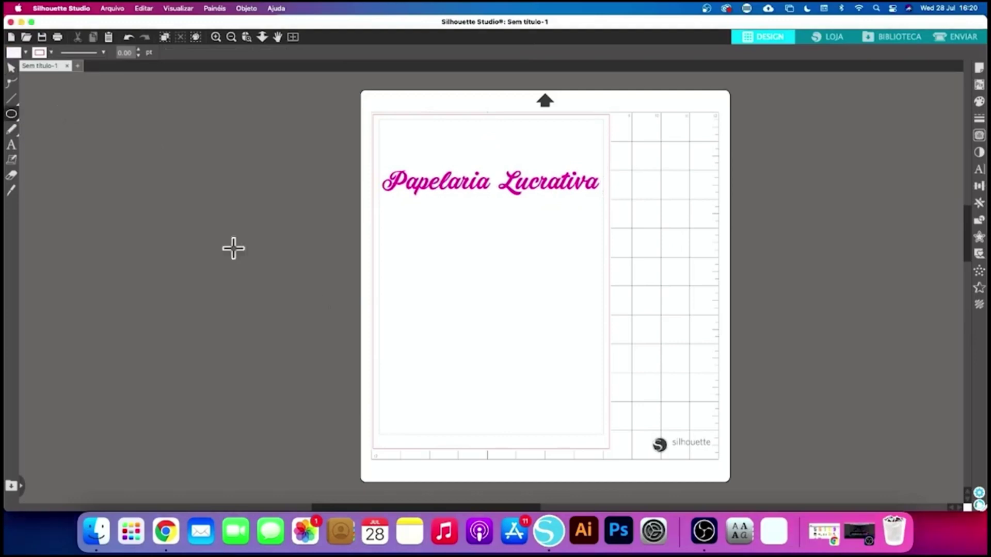
pyautogui.moveTo(436, 246); pyautogui.dragTo(616, 393)
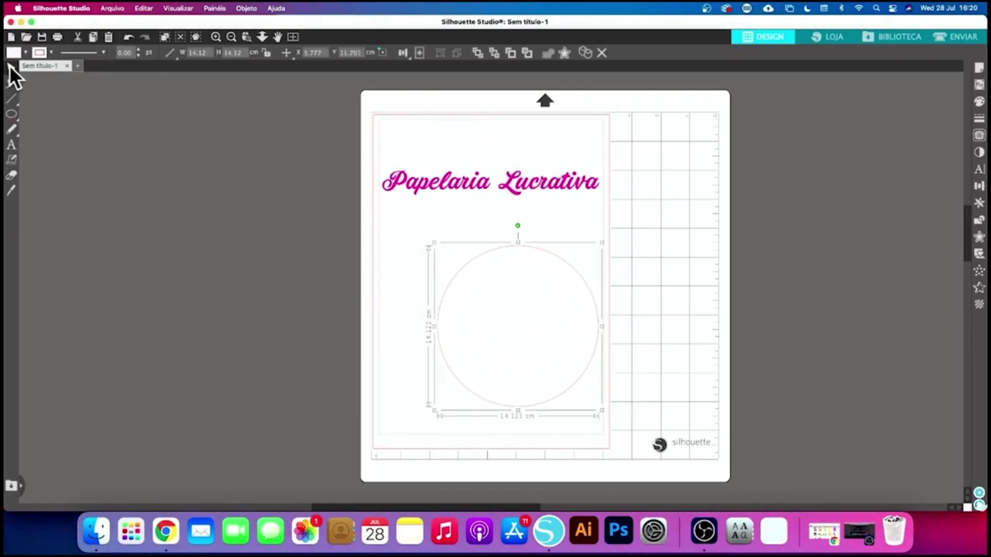
pyautogui.moveTo(552, 246); pyautogui.dragTo(514, 227)
pyautogui.click(459, 210)
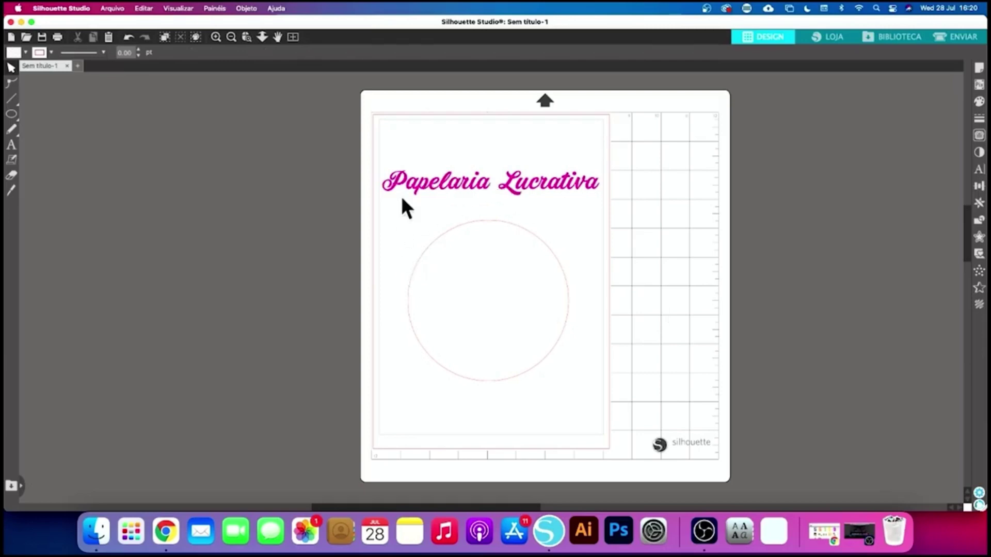
# Make a copy of the Papelaria Lucrativa text, leaving one in the grey area beside the page.
pyautogui.click(525, 185)
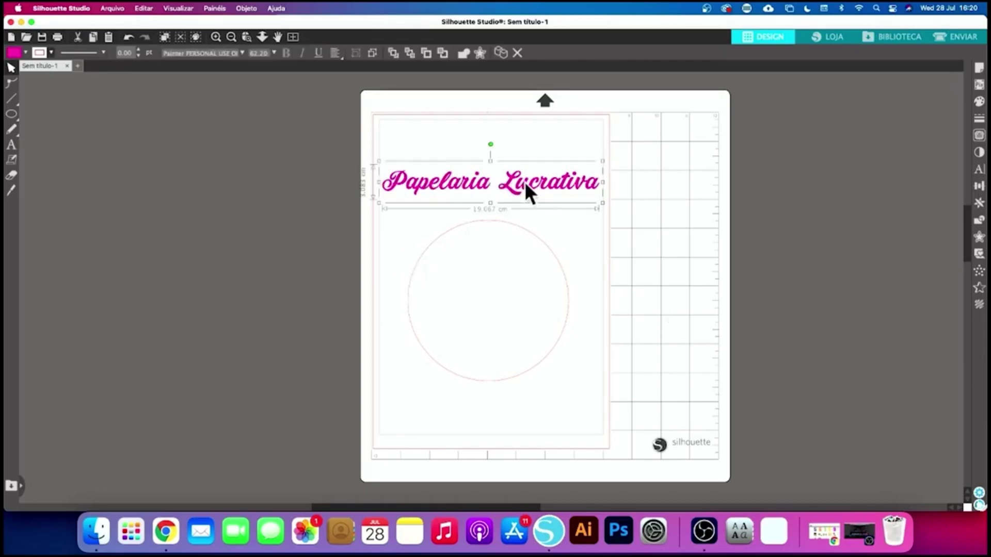
pyautogui.doubleClick(574, 186)
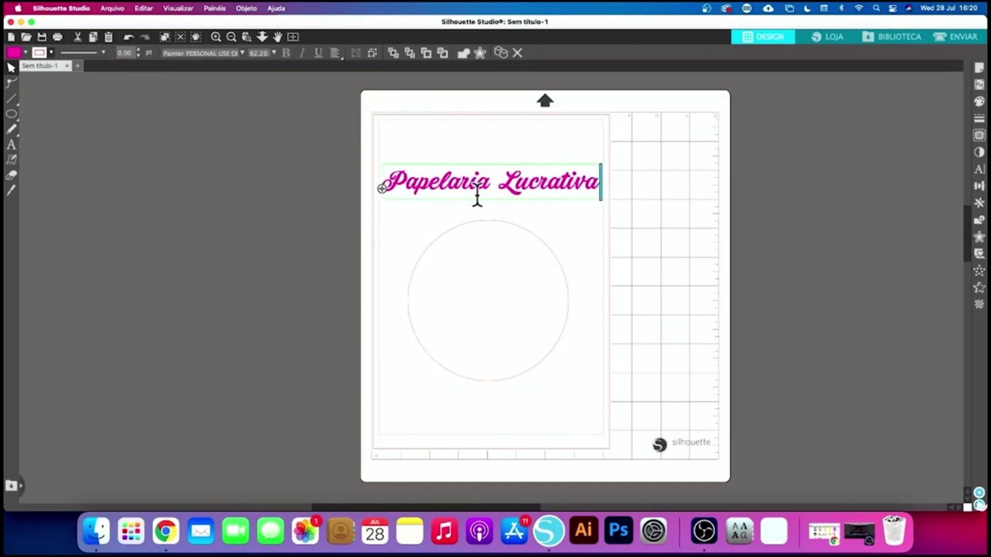
pyautogui.press('super+v')
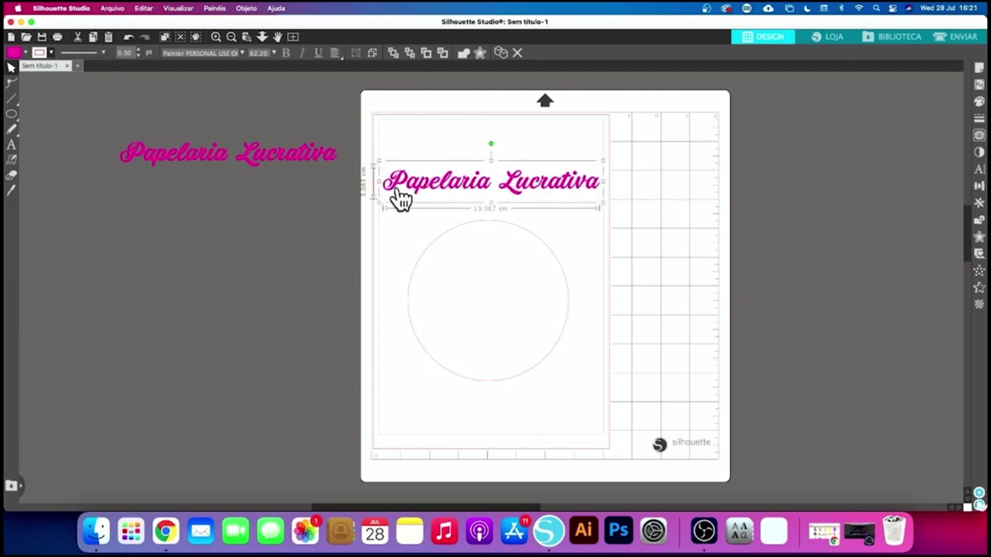
# Attach the Papelaria Lucrativa text on the page to the circle's upper arc and retype the "u" in Lucrativa.
pyautogui.doubleClick(526, 191)
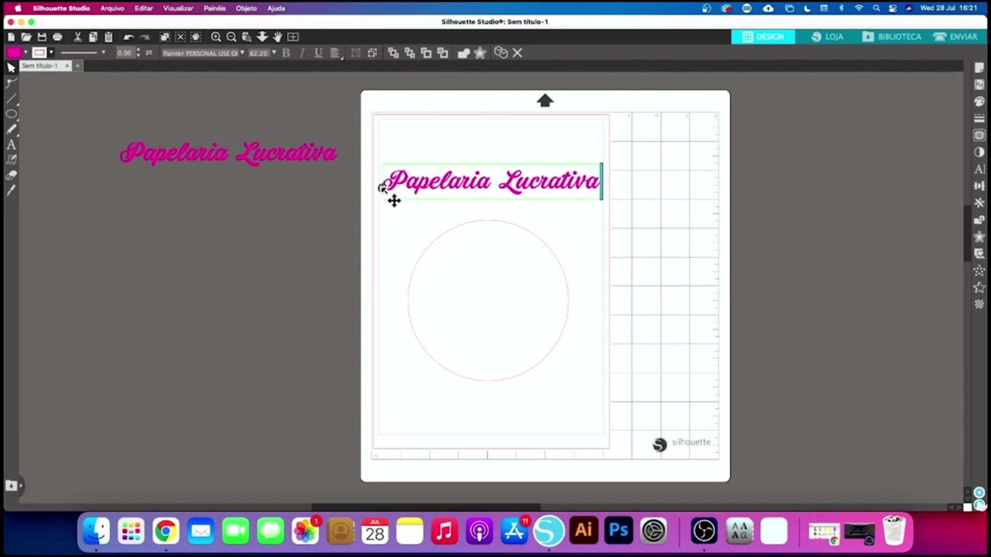
pyautogui.moveTo(382, 185); pyautogui.dragTo(396, 275)
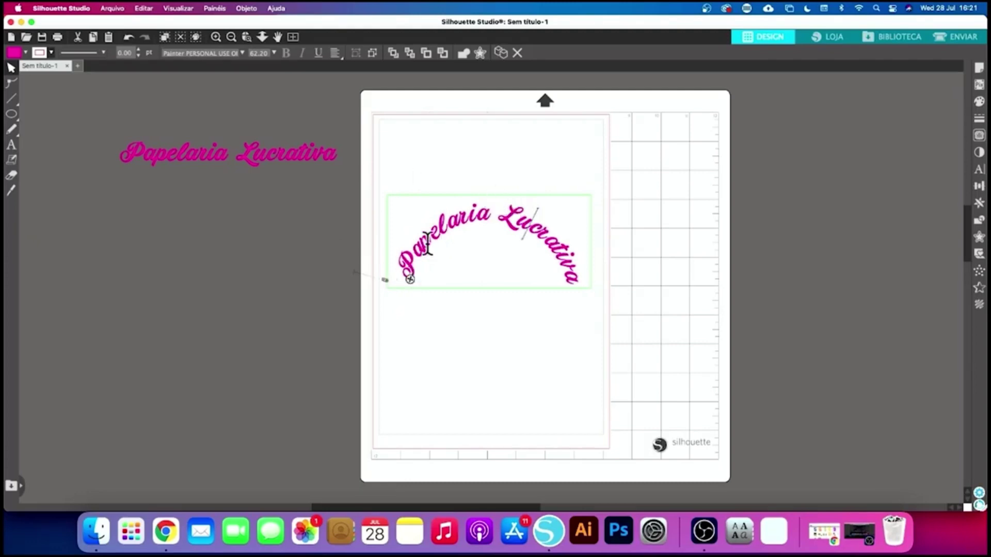
pyautogui.press('BackSpace')
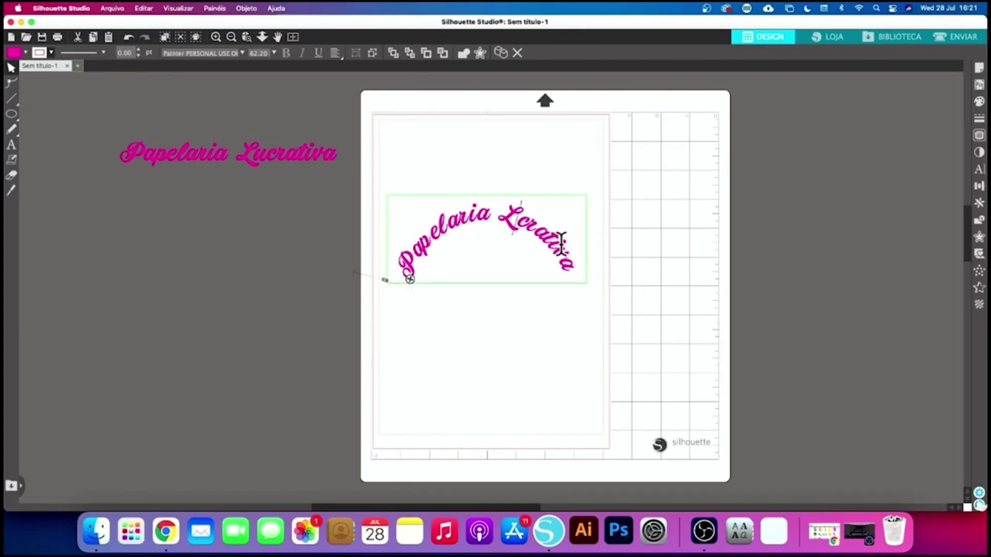
pyautogui.write('u')
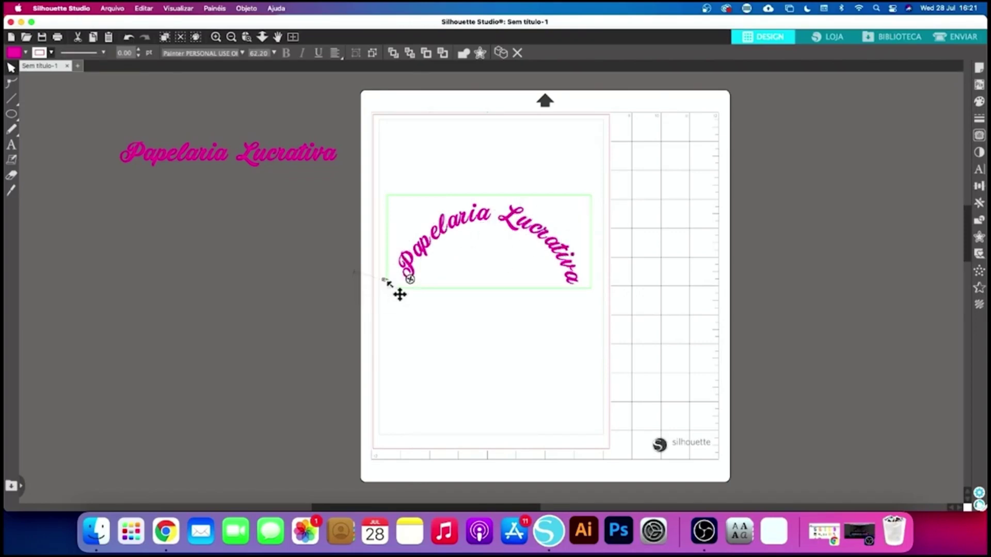
# Fine-tune where the curved text sits on the circle's arc and move it slightly higher on the page.
pyautogui.moveTo(385, 280)
pyautogui.mouseDown()
pyautogui.moveTo(370, 277)
pyautogui.moveTo(382, 278)
pyautogui.mouseUp()
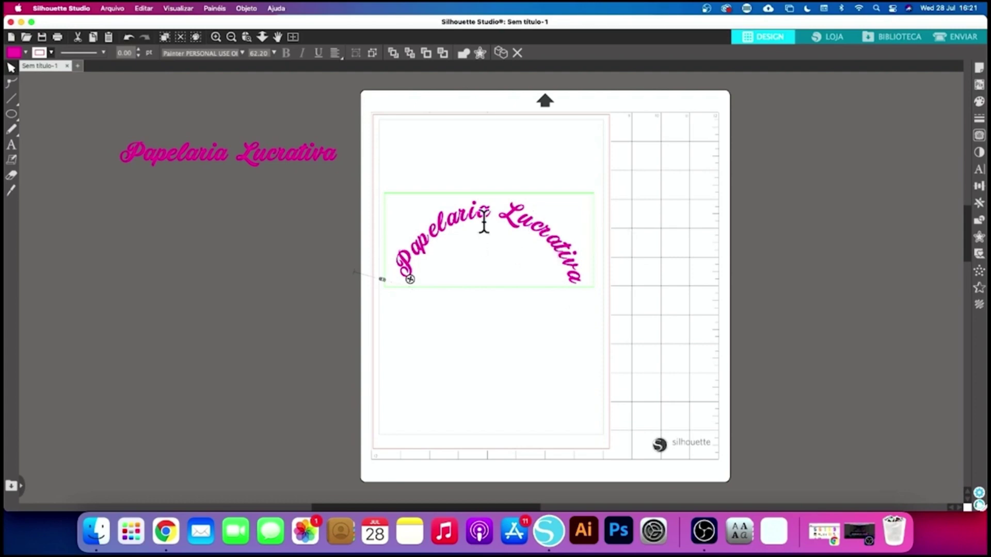
pyautogui.click(502, 148)
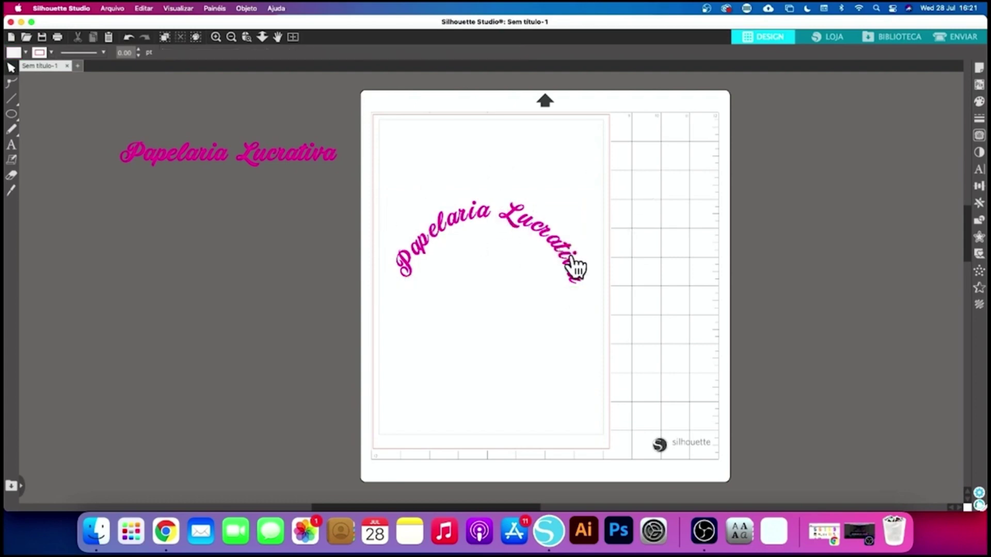
pyautogui.moveTo(565, 250)
pyautogui.mouseDown()
pyautogui.moveTo(586, 232)
pyautogui.moveTo(453, 177)
pyautogui.moveTo(614, 287)
pyautogui.moveTo(381, 196)
pyautogui.moveTo(520, 302)
pyautogui.moveTo(531, 206)
pyautogui.moveTo(508, 209)
pyautogui.moveTo(553, 259)
pyautogui.moveTo(562, 231)
pyautogui.mouseUp()
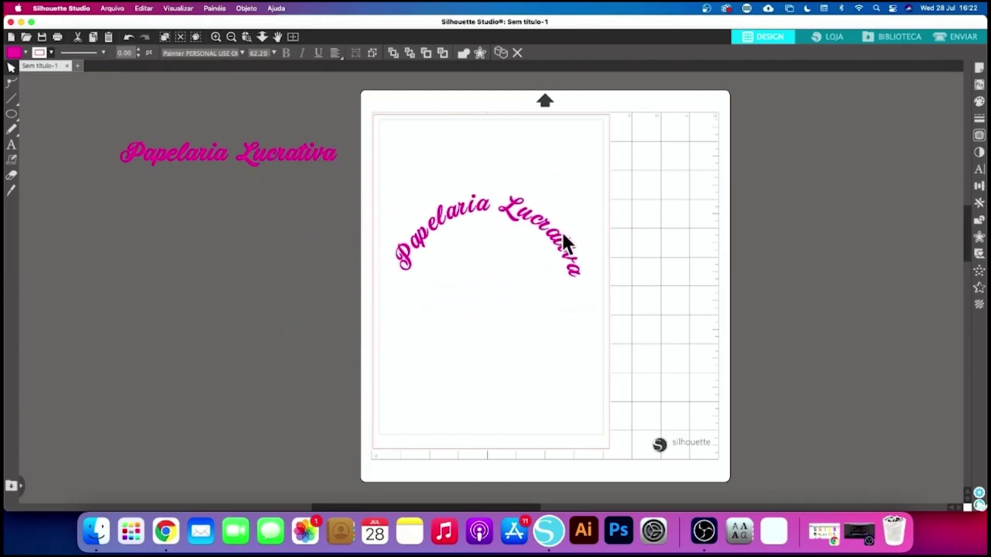
pyautogui.click(558, 227)
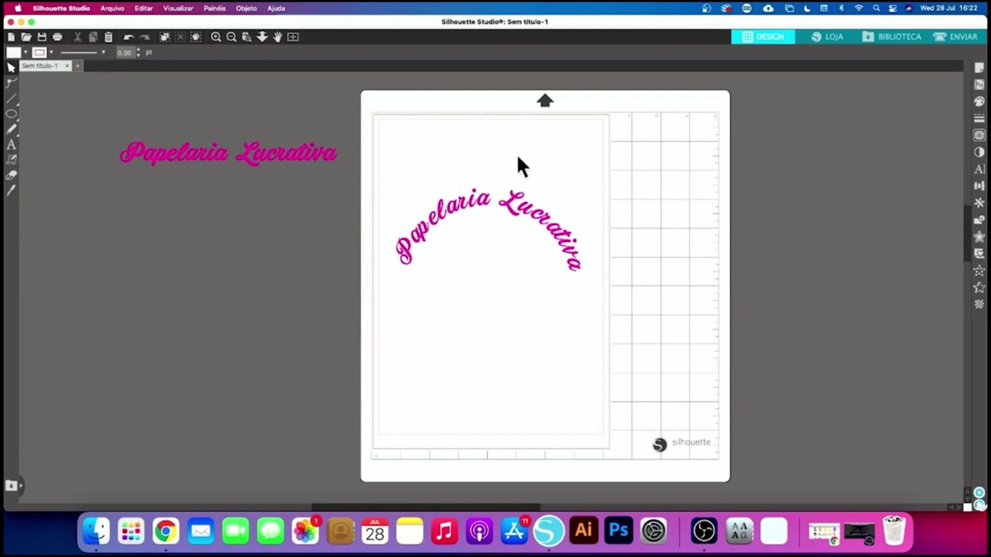
# Ungroup the curved text and move the circle away from it, across the page's right edge.
pyautogui.click(535, 210)
pyautogui.rightClick(534, 209)
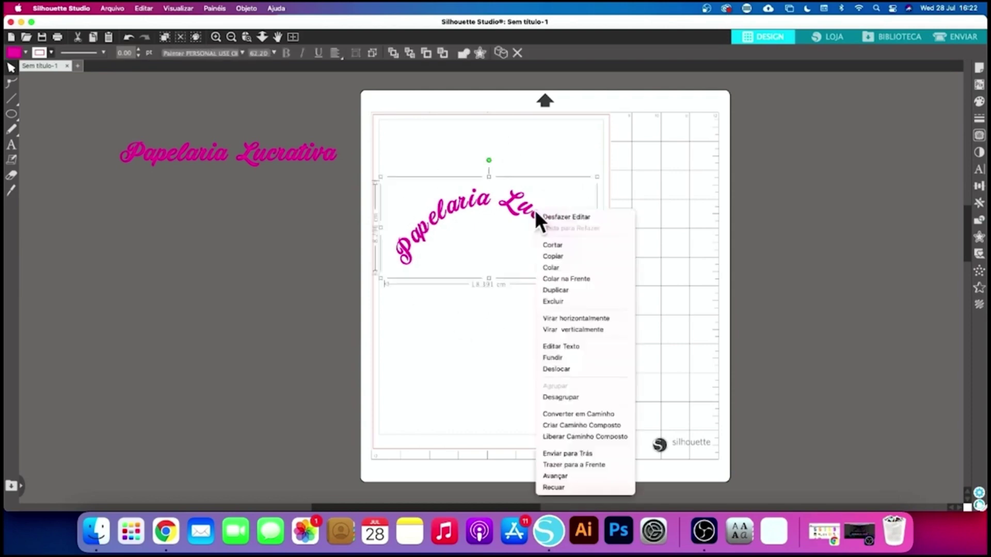
pyautogui.click(593, 396)
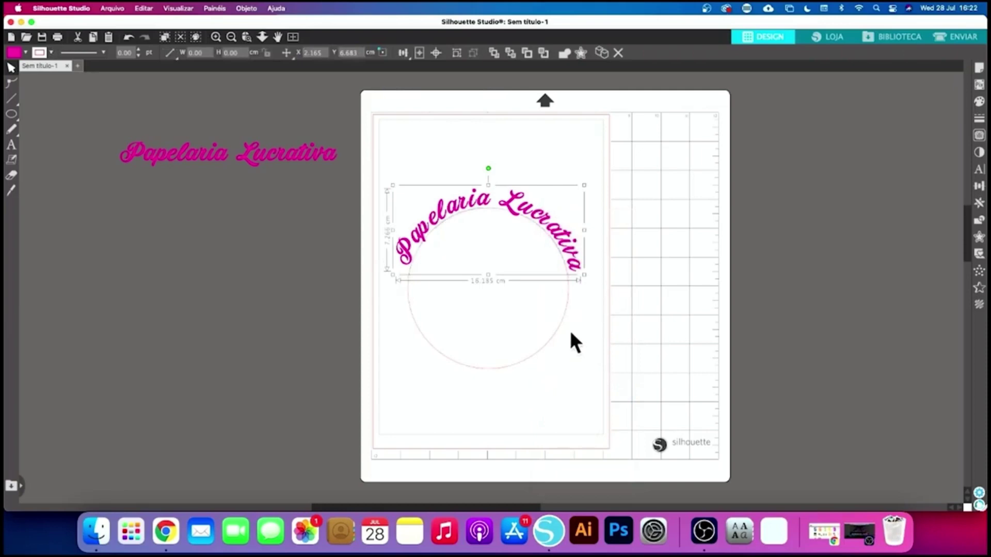
pyautogui.moveTo(560, 343); pyautogui.dragTo(807, 258)
# Try deleting the circle and moving single letters of the curved text, and undo each change.
pyautogui.press('Delete')
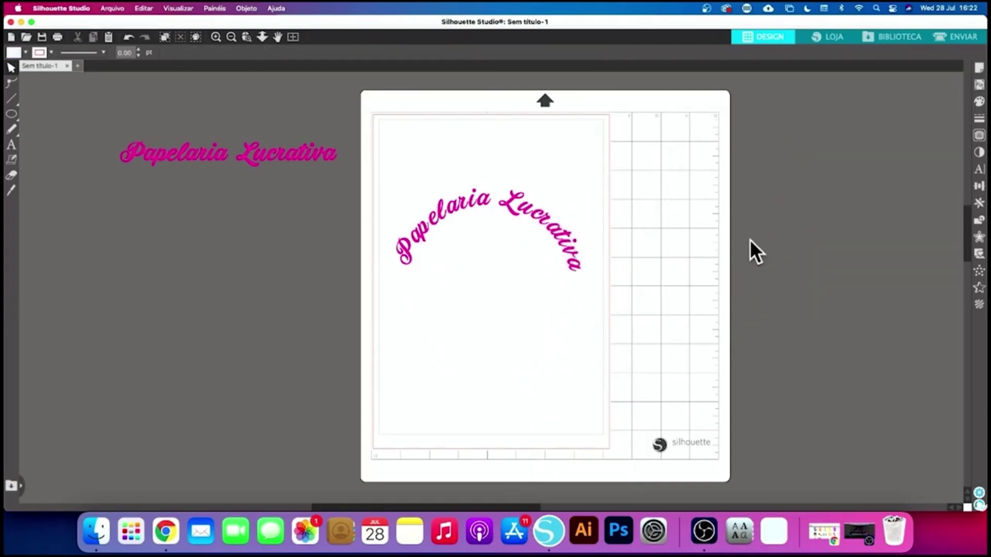
pyautogui.press('super+z')
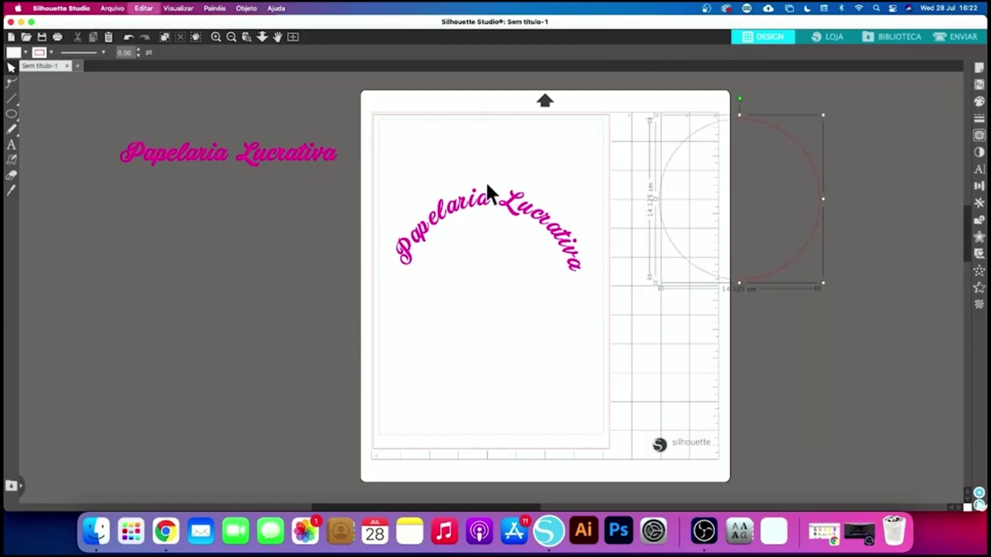
pyautogui.click(427, 243)
pyautogui.moveTo(428, 243); pyautogui.dragTo(451, 258)
pyautogui.click(538, 288)
pyautogui.press('super+z')
pyautogui.moveTo(451, 206); pyautogui.dragTo(460, 229)
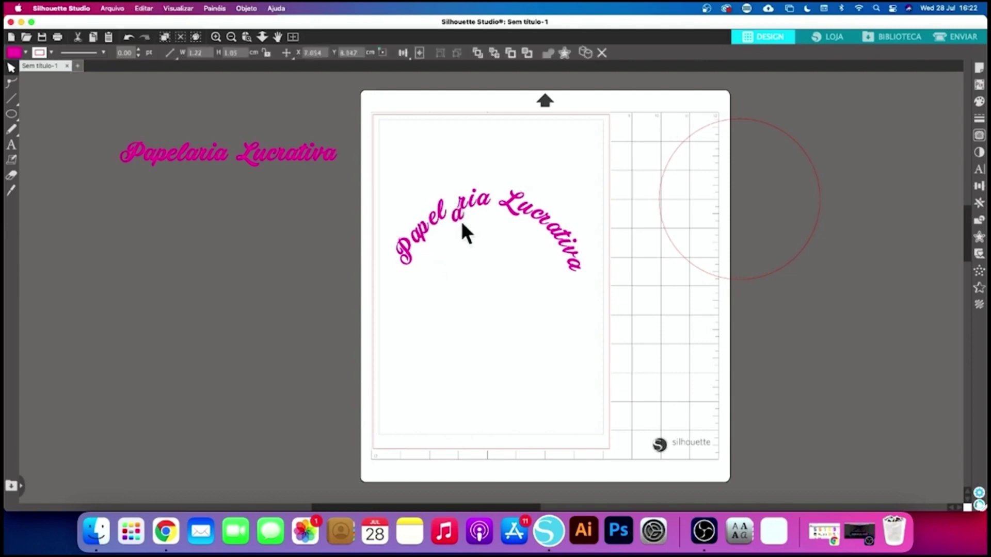
pyautogui.press('super+z')
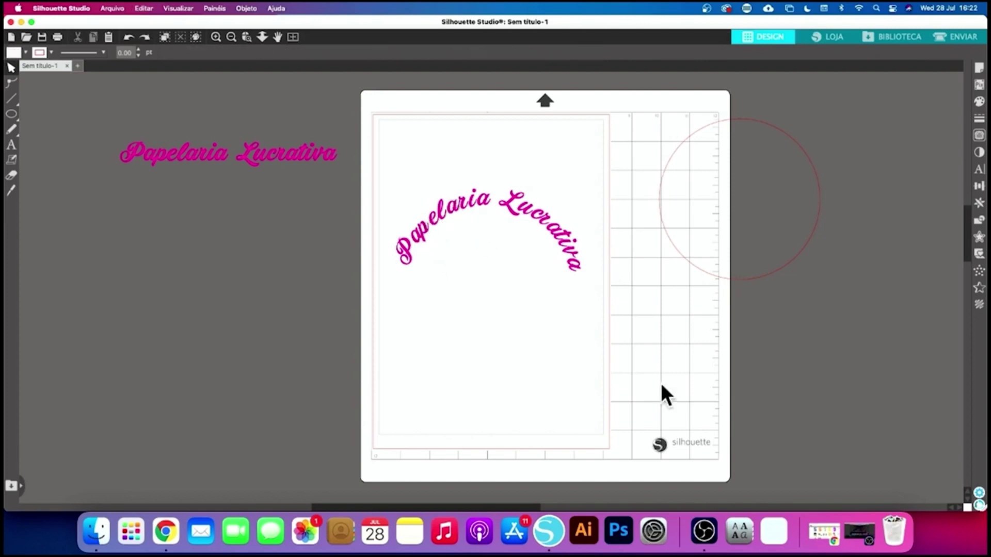
# Scale all the curved text's letters together to about 14.7 cm wide and group them.
pyautogui.moveTo(387, 196); pyautogui.dragTo(591, 274)
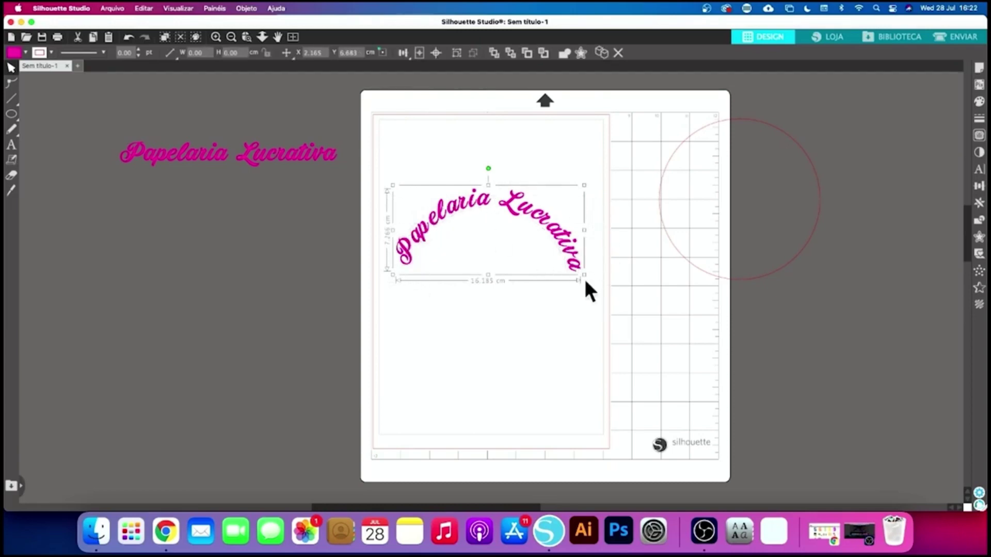
pyautogui.moveTo(584, 275); pyautogui.dragTo(562, 274)
pyautogui.rightClick(521, 213)
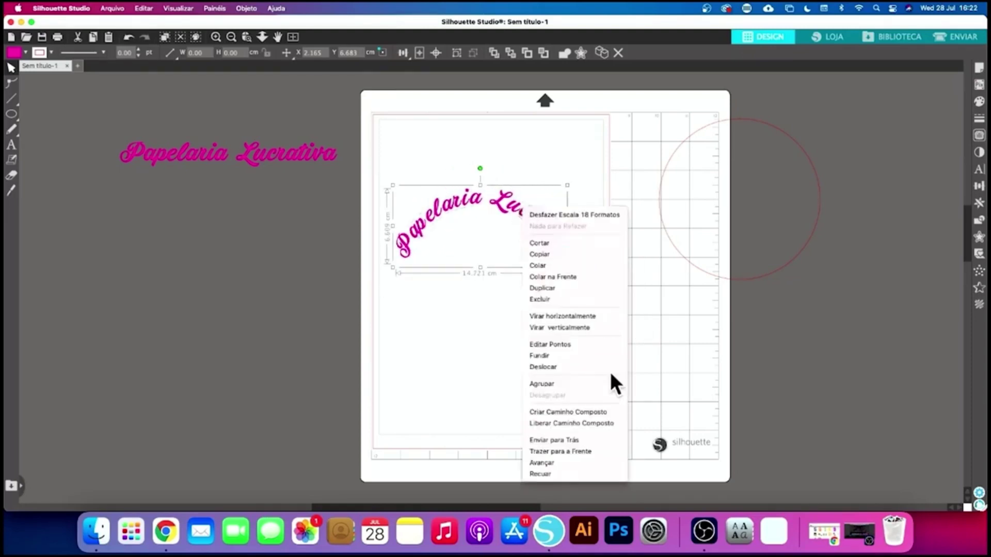
pyautogui.click(583, 383)
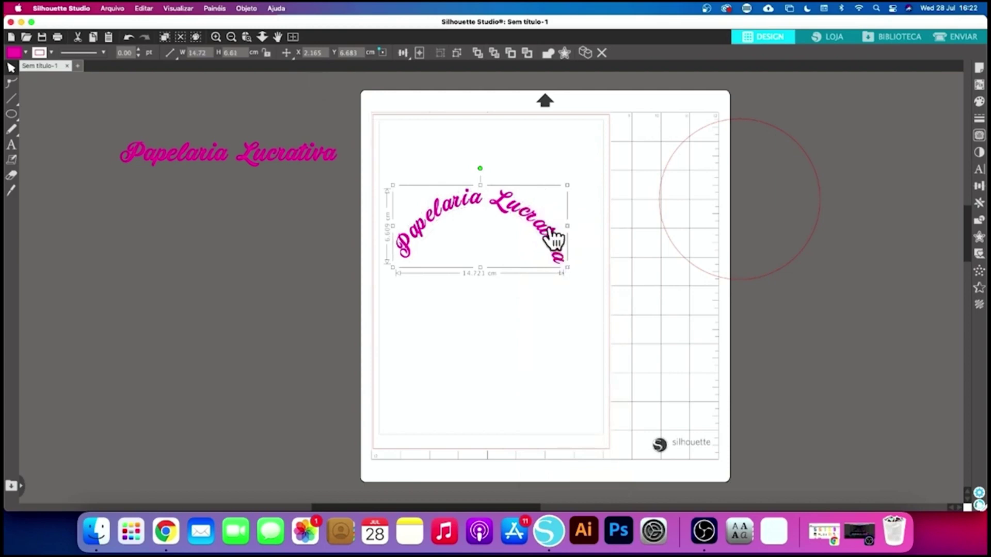
# Move the grouped curved text higher on the page and bring the circle back below it.
pyautogui.moveTo(552, 243); pyautogui.dragTo(586, 200)
pyautogui.click(694, 275)
pyautogui.moveTo(693, 268); pyautogui.dragTo(464, 376)
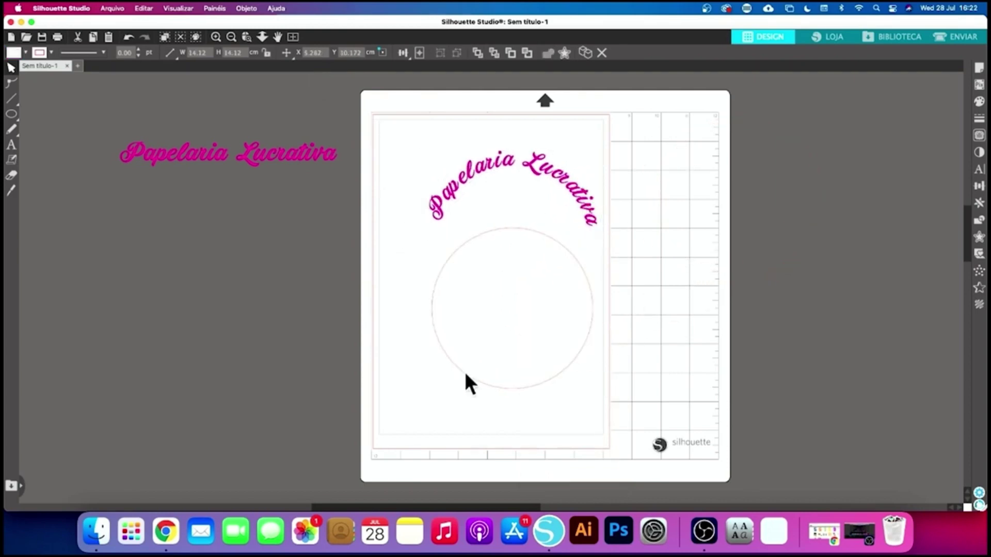
# Shrink the curved text to about 11.8 cm wide and fit it inside the circle's upper arc.
pyautogui.moveTo(562, 221); pyautogui.dragTo(567, 293)
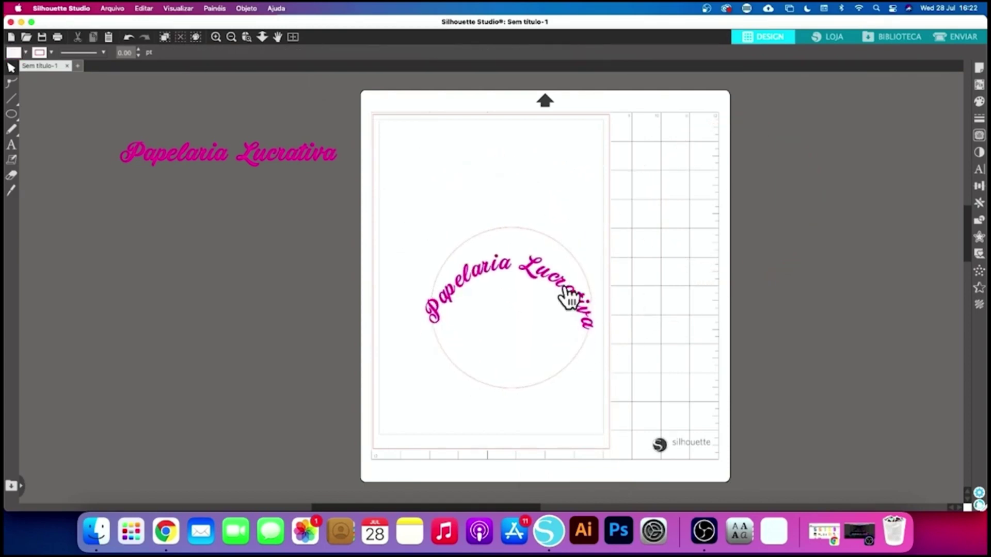
pyautogui.moveTo(596, 334); pyautogui.dragTo(564, 312)
pyautogui.moveTo(562, 262); pyautogui.dragTo(565, 264)
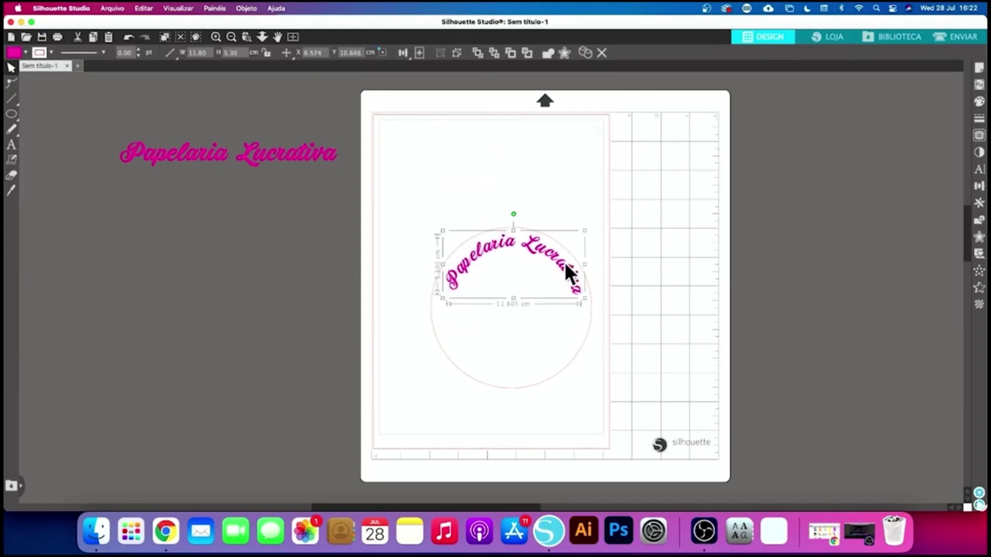
# Fill the curved text with purple and adjust its rotation inside the circle.
pyautogui.click(12, 52)
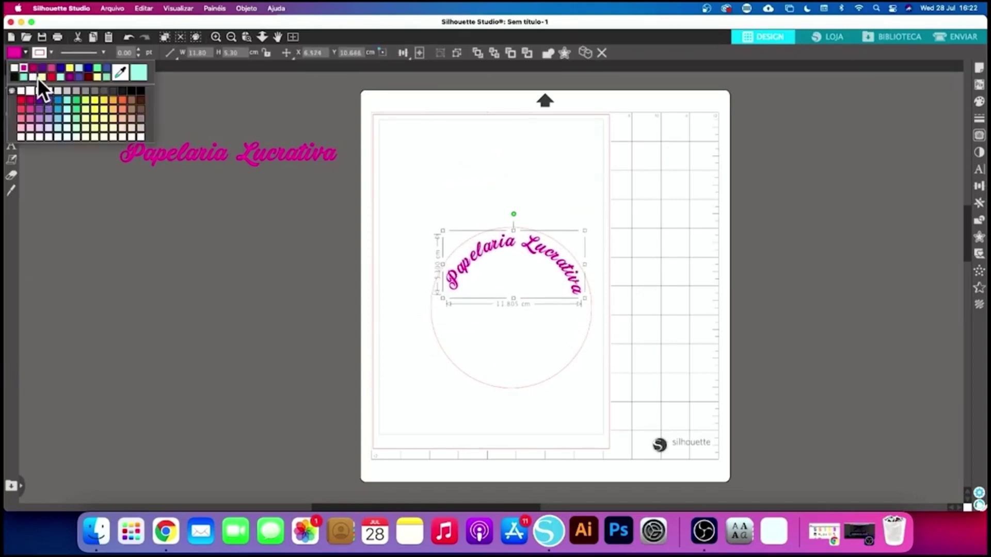
pyautogui.click(41, 69)
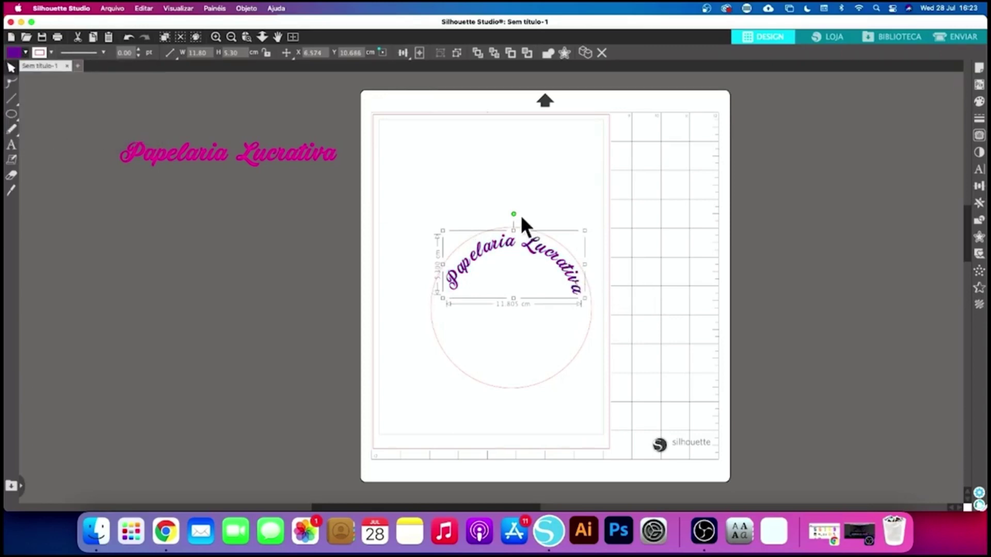
pyautogui.click(498, 200)
pyautogui.moveTo(513, 214); pyautogui.dragTo(620, 337)
pyautogui.click(386, 190)
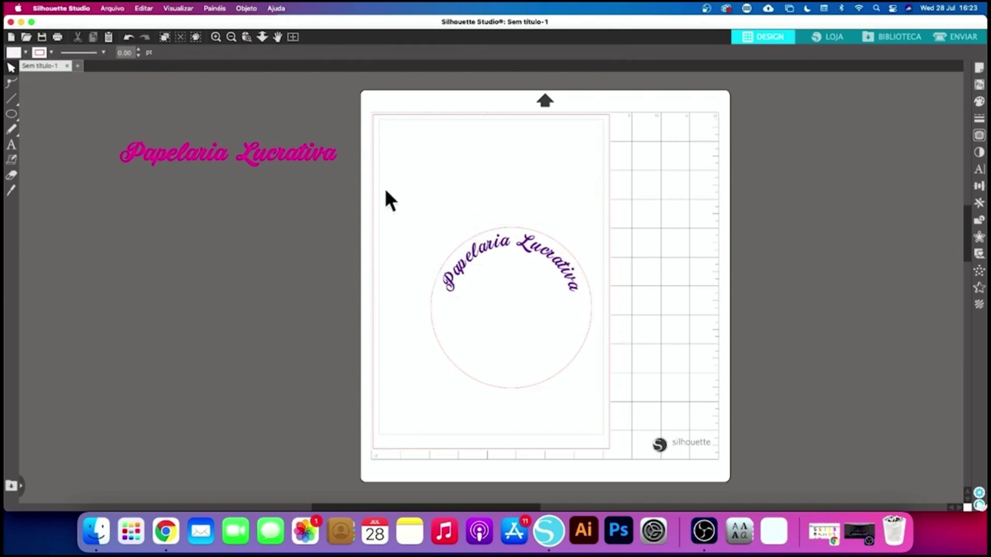
# Move the straight magenta Papelaria Lucrativa text onto the page above the circle.
pyautogui.moveTo(262, 160); pyautogui.dragTo(519, 155)
pyautogui.click(518, 195)
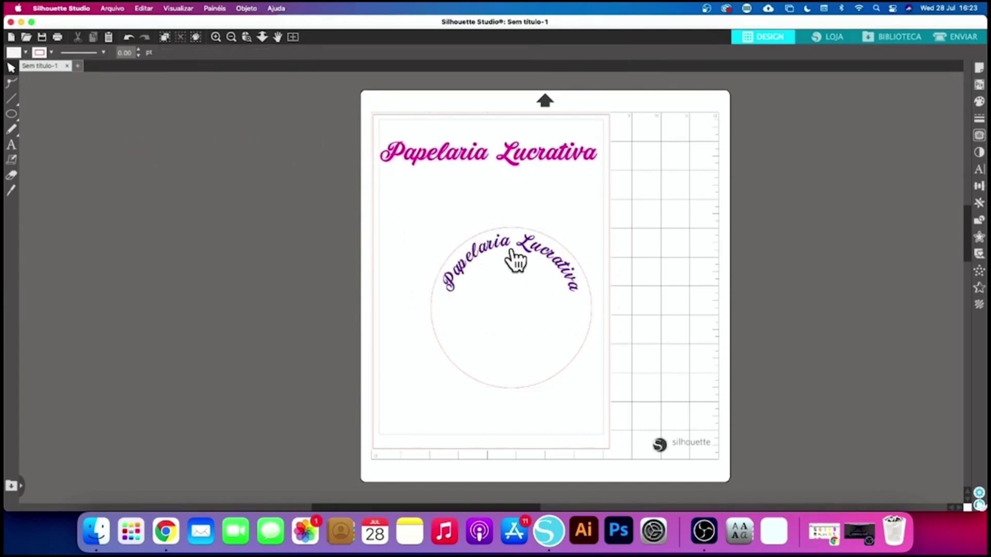